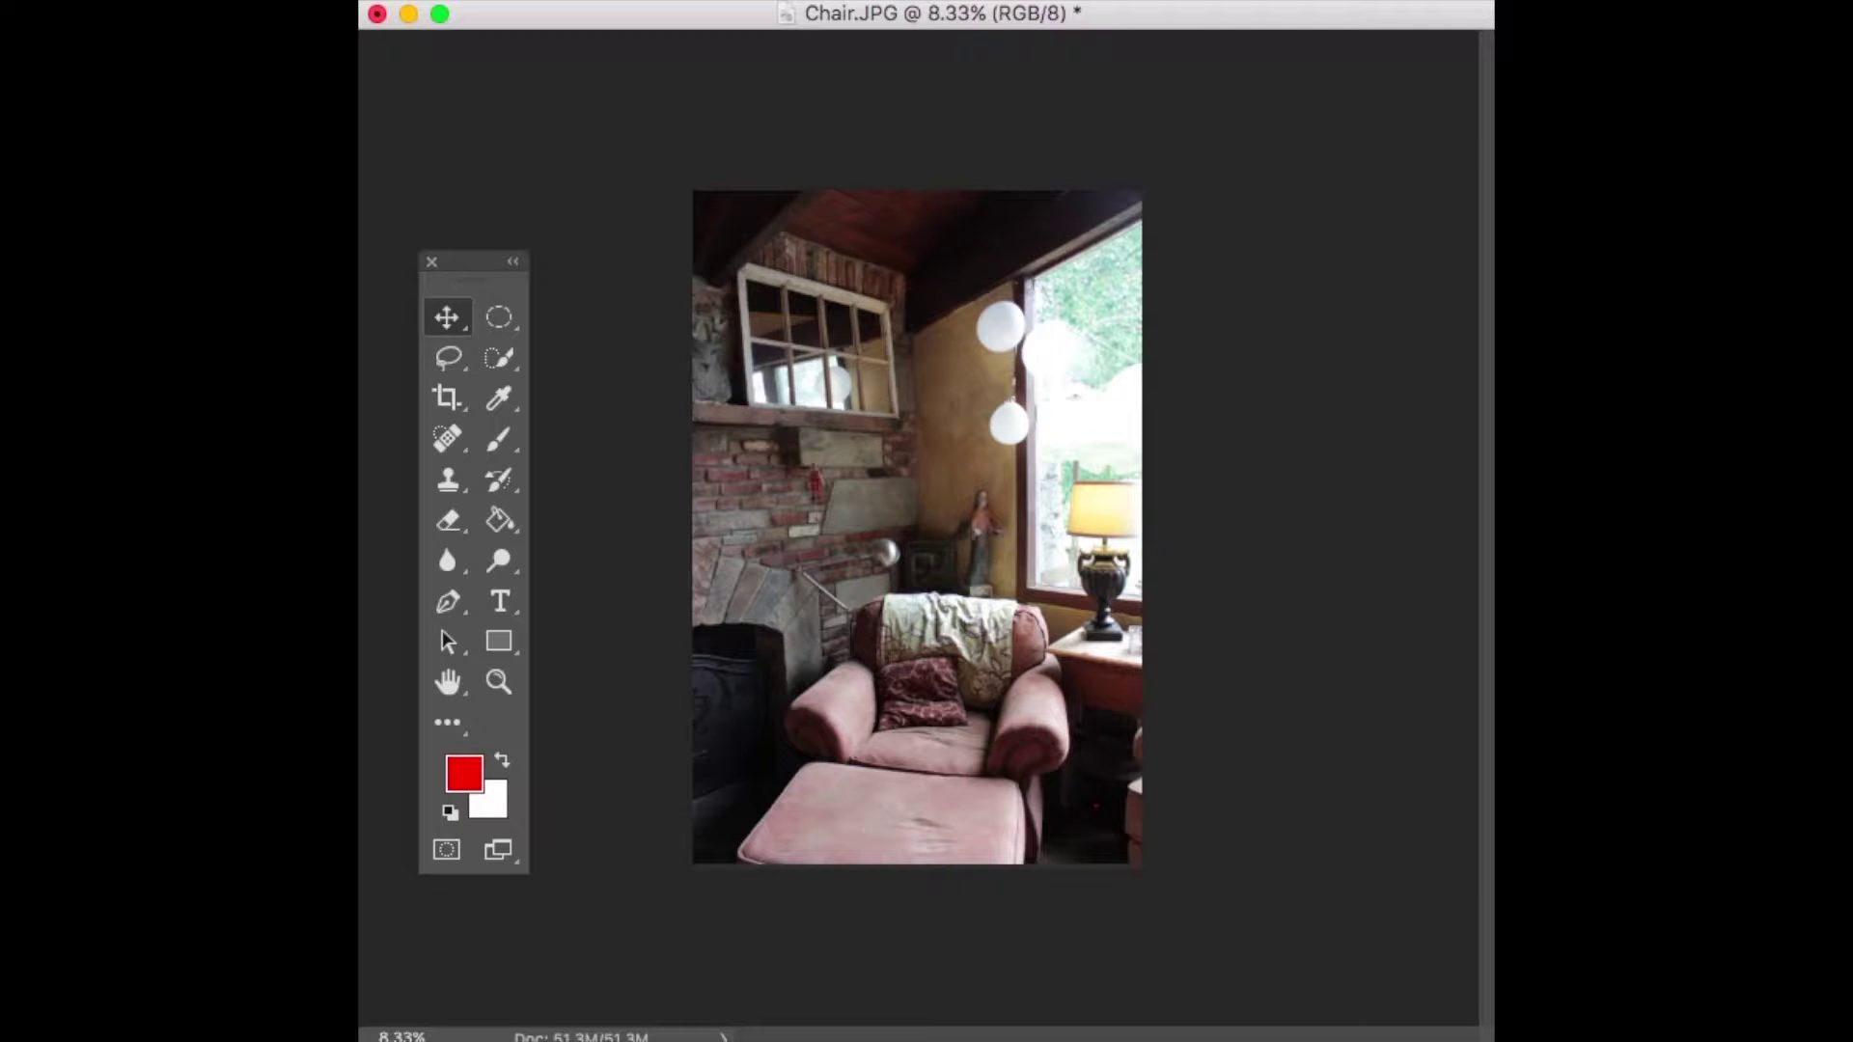
Skew the entire chair photo, narrowing its upper edge and raising its lower-right corner, and apply the transform.
left_click(786, 93)
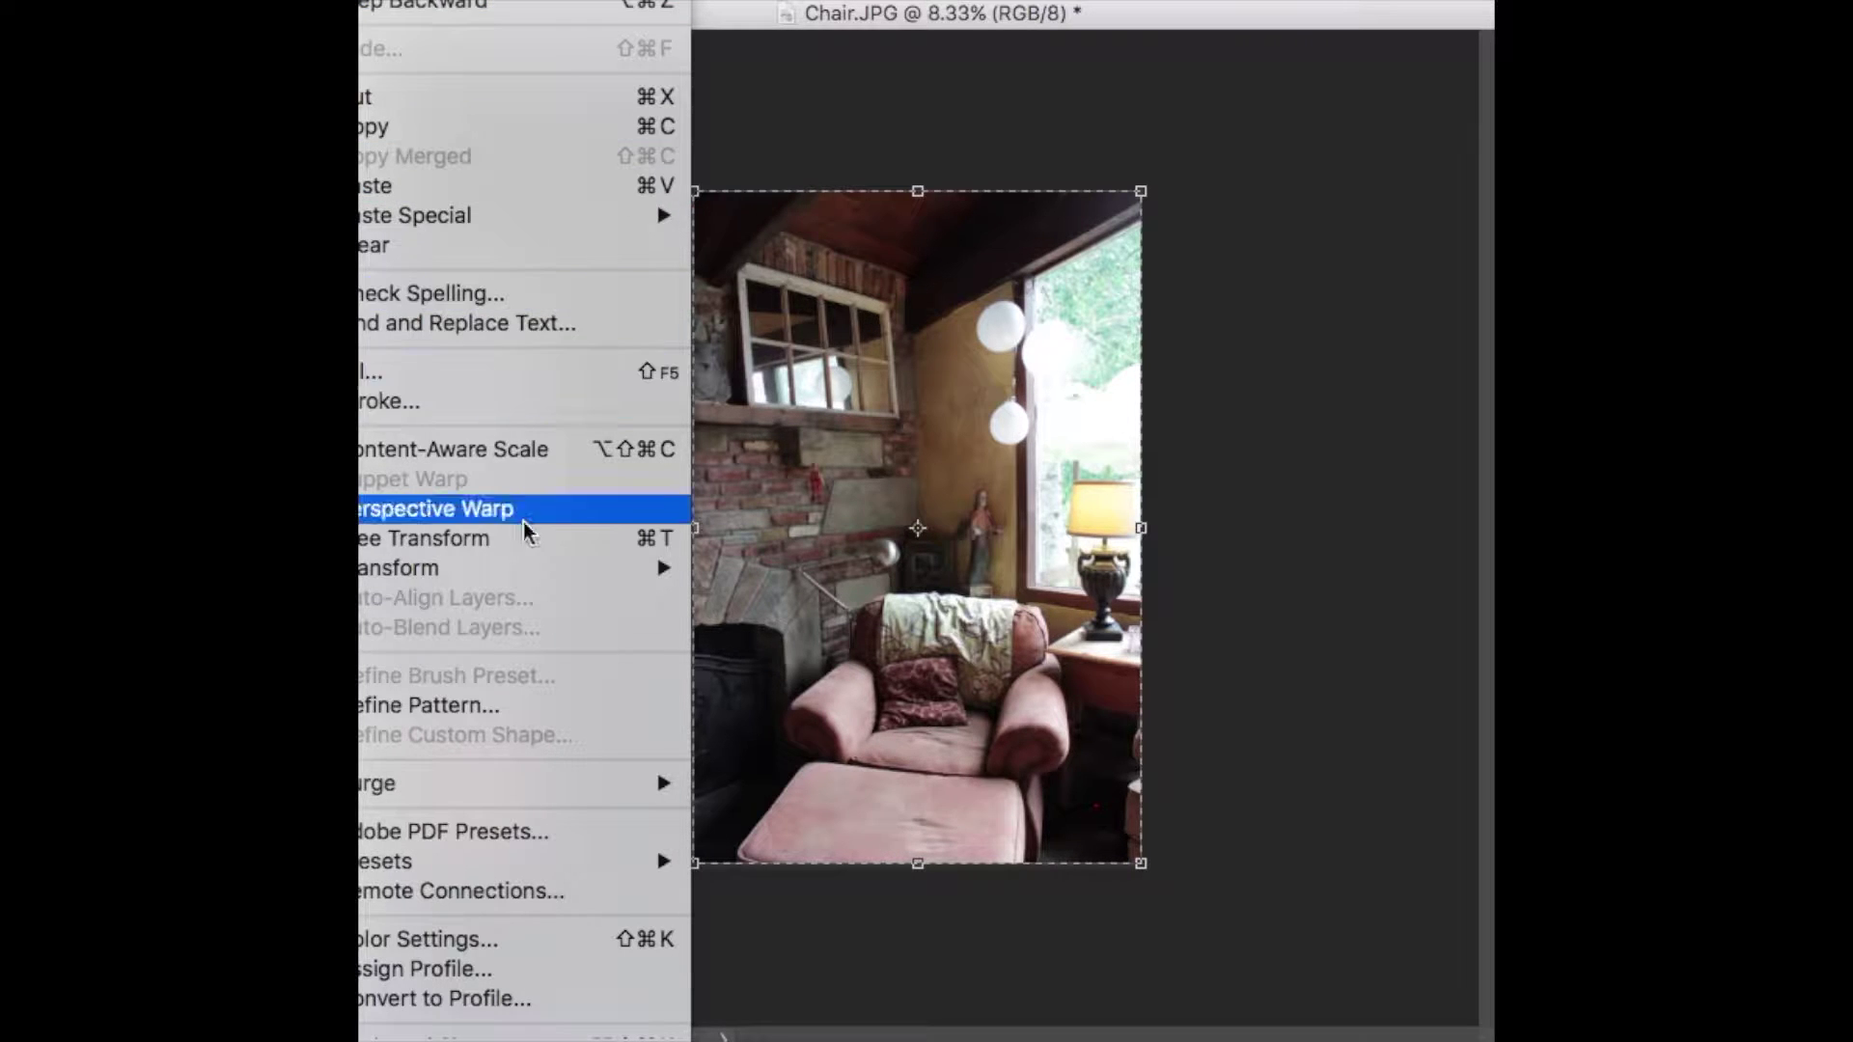
mouse_move(534, 576)
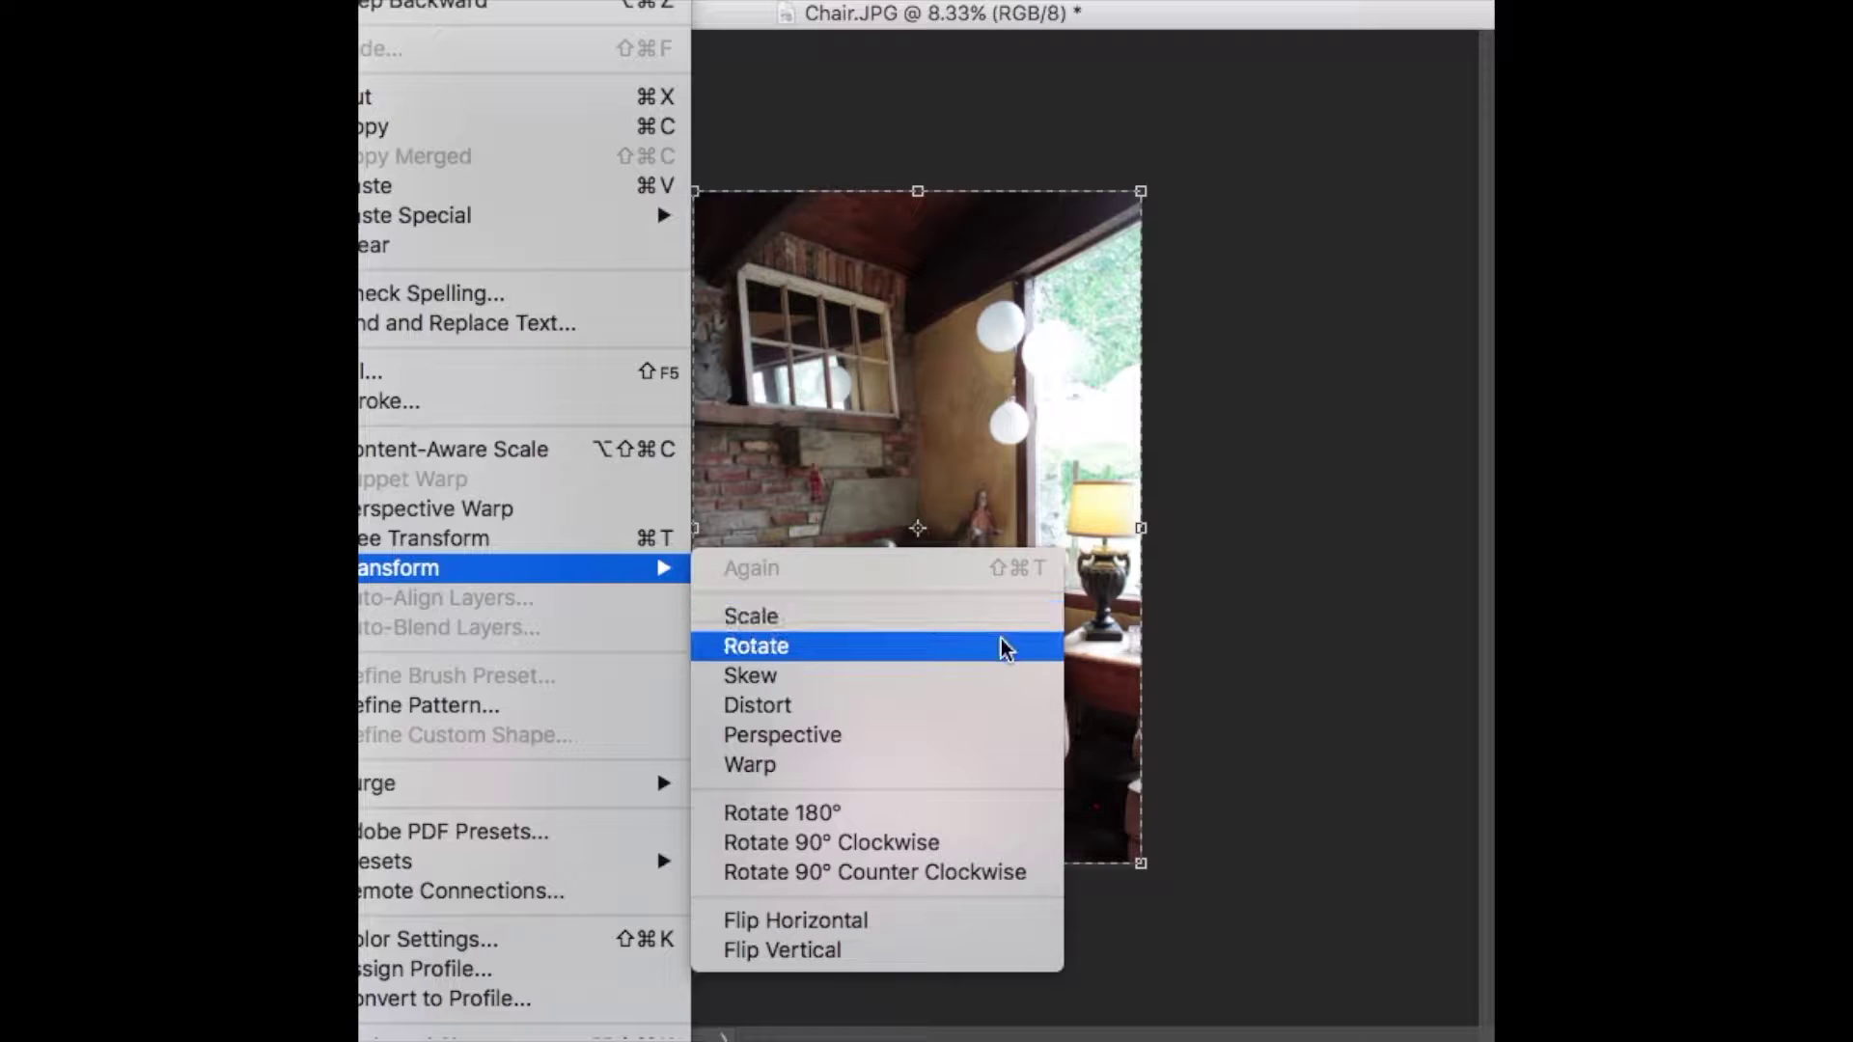
left_click(999, 681)
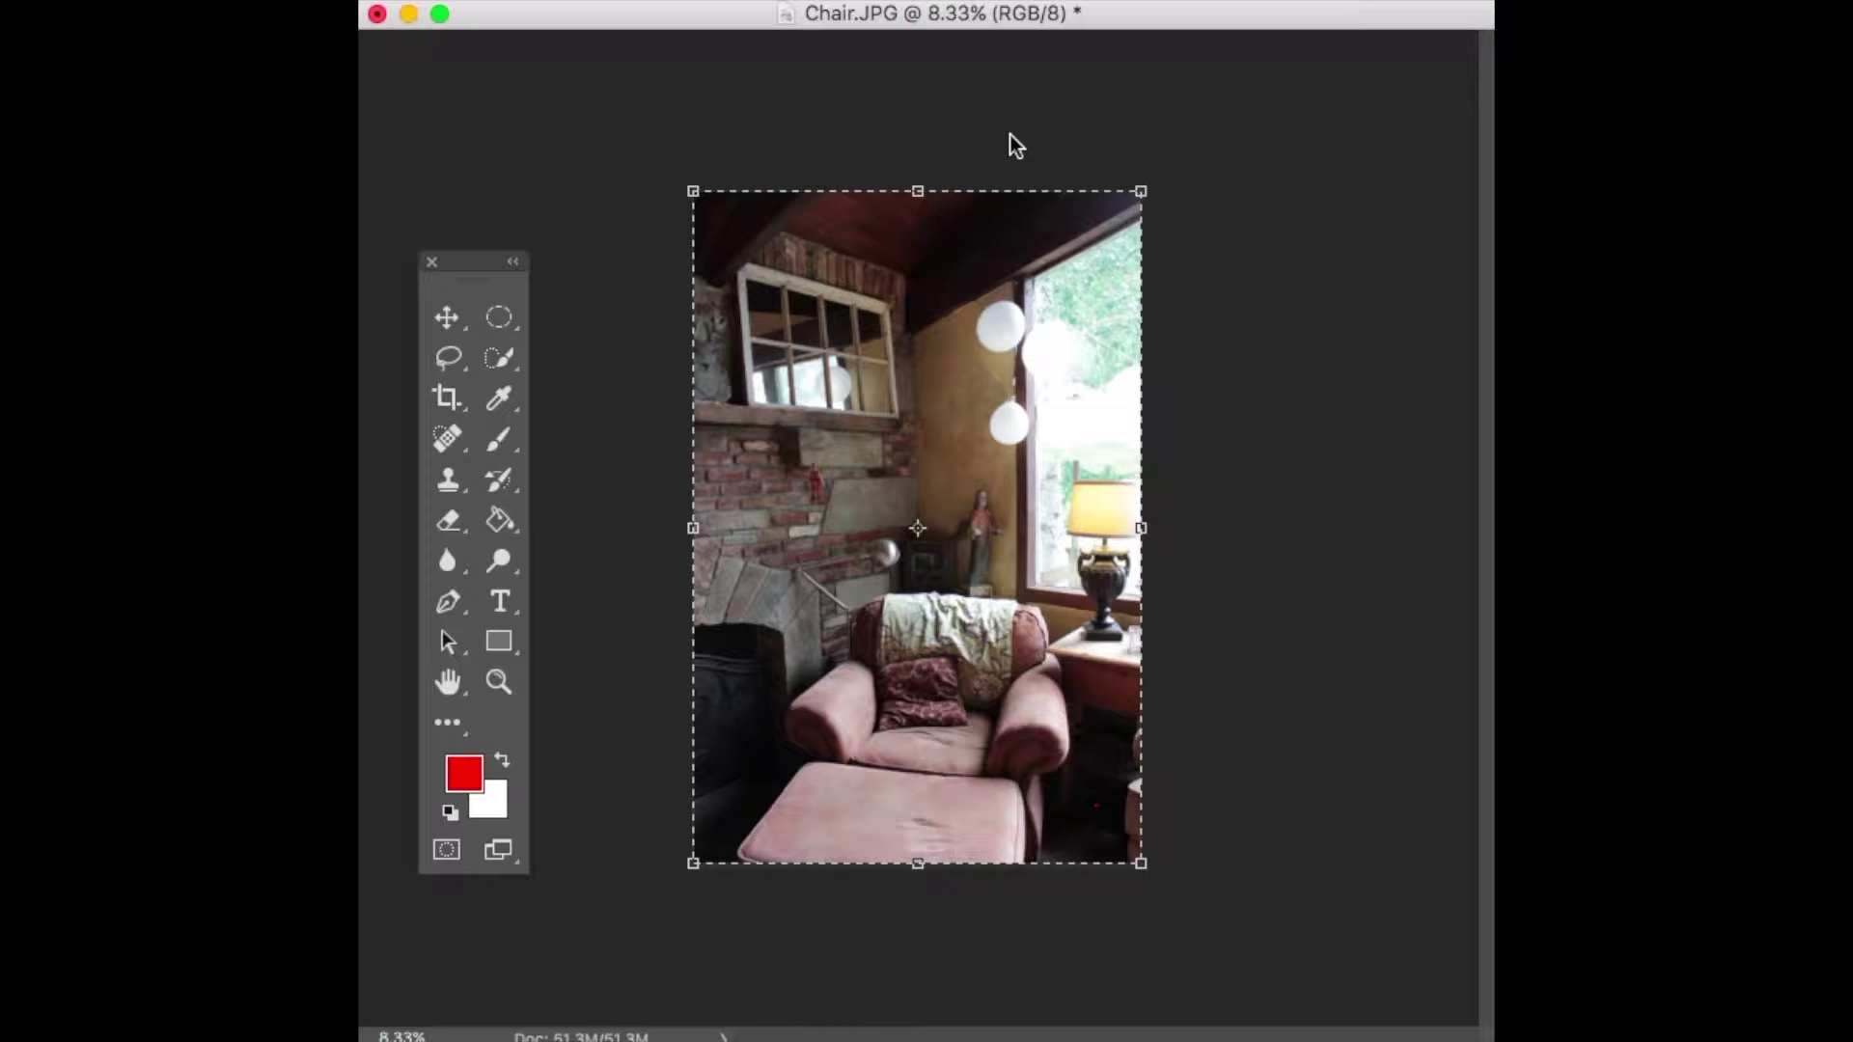
left_click_drag(1127, 193, 973, 262)
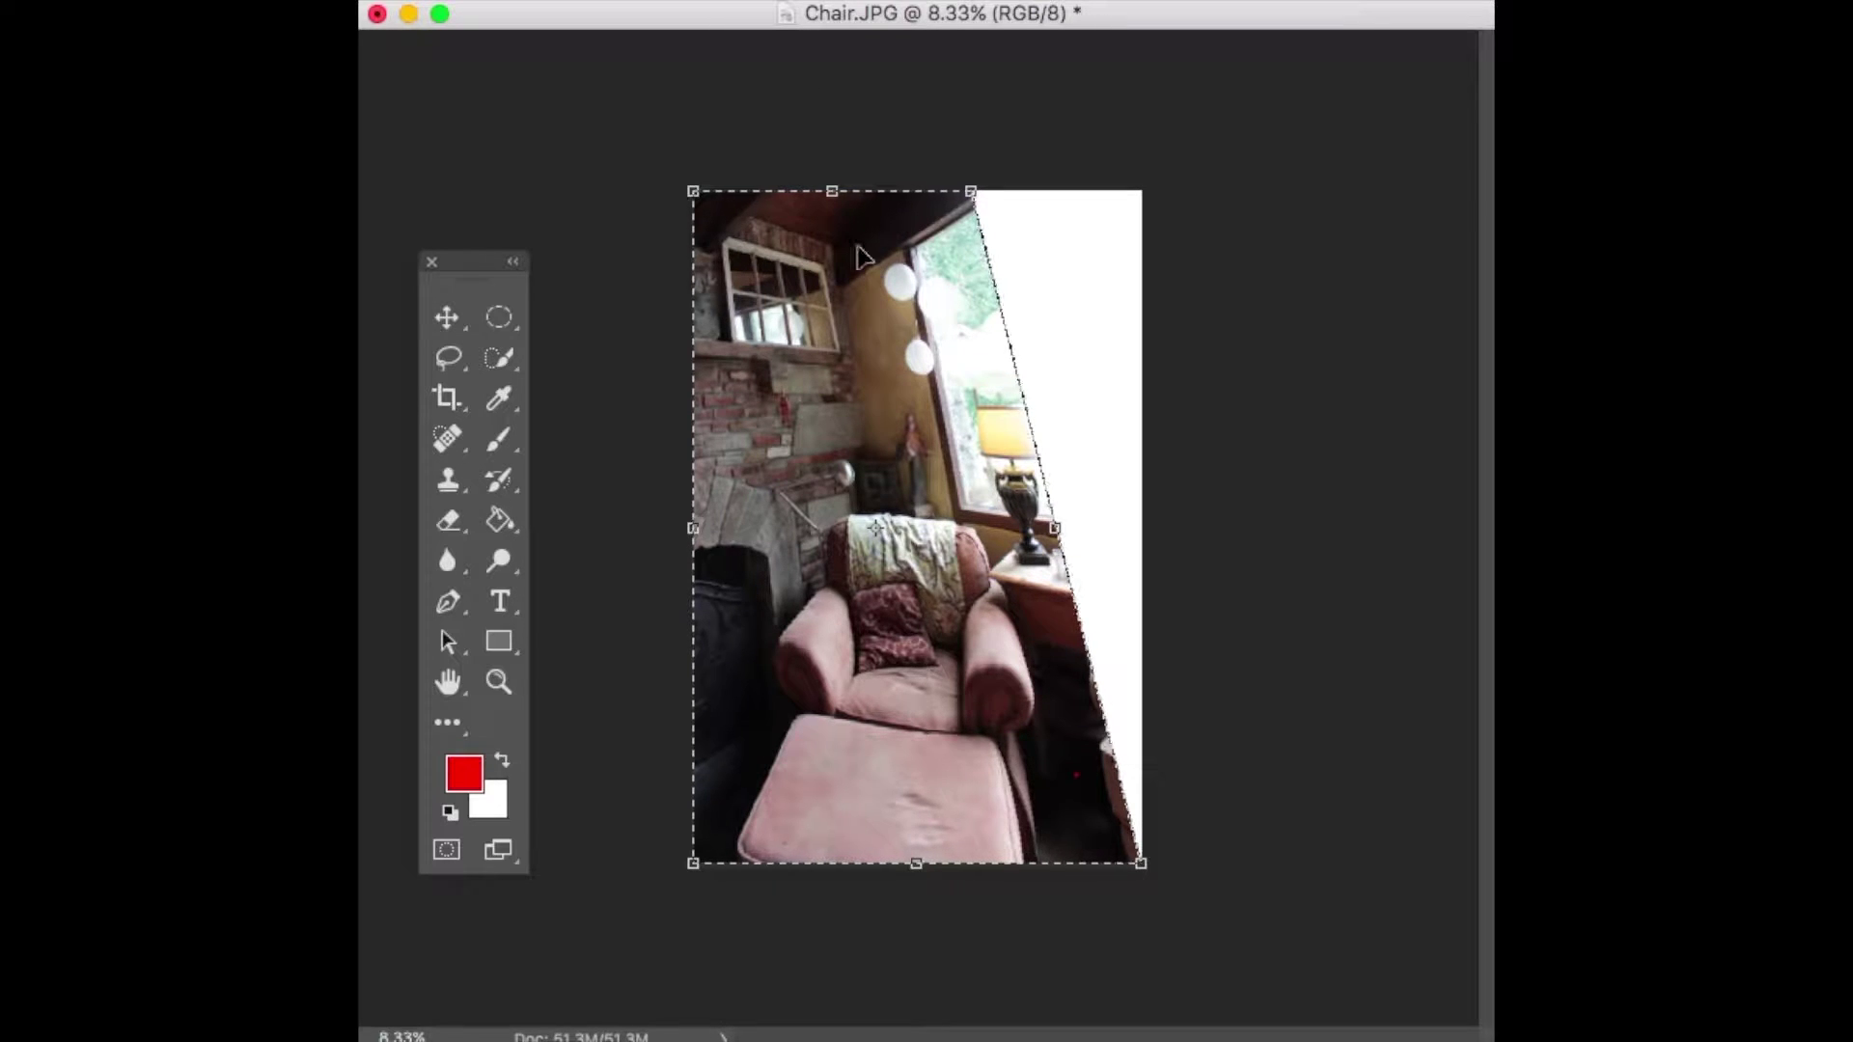
left_click_drag(837, 205, 941, 270)
left_click_drag(1145, 865, 1055, 783)
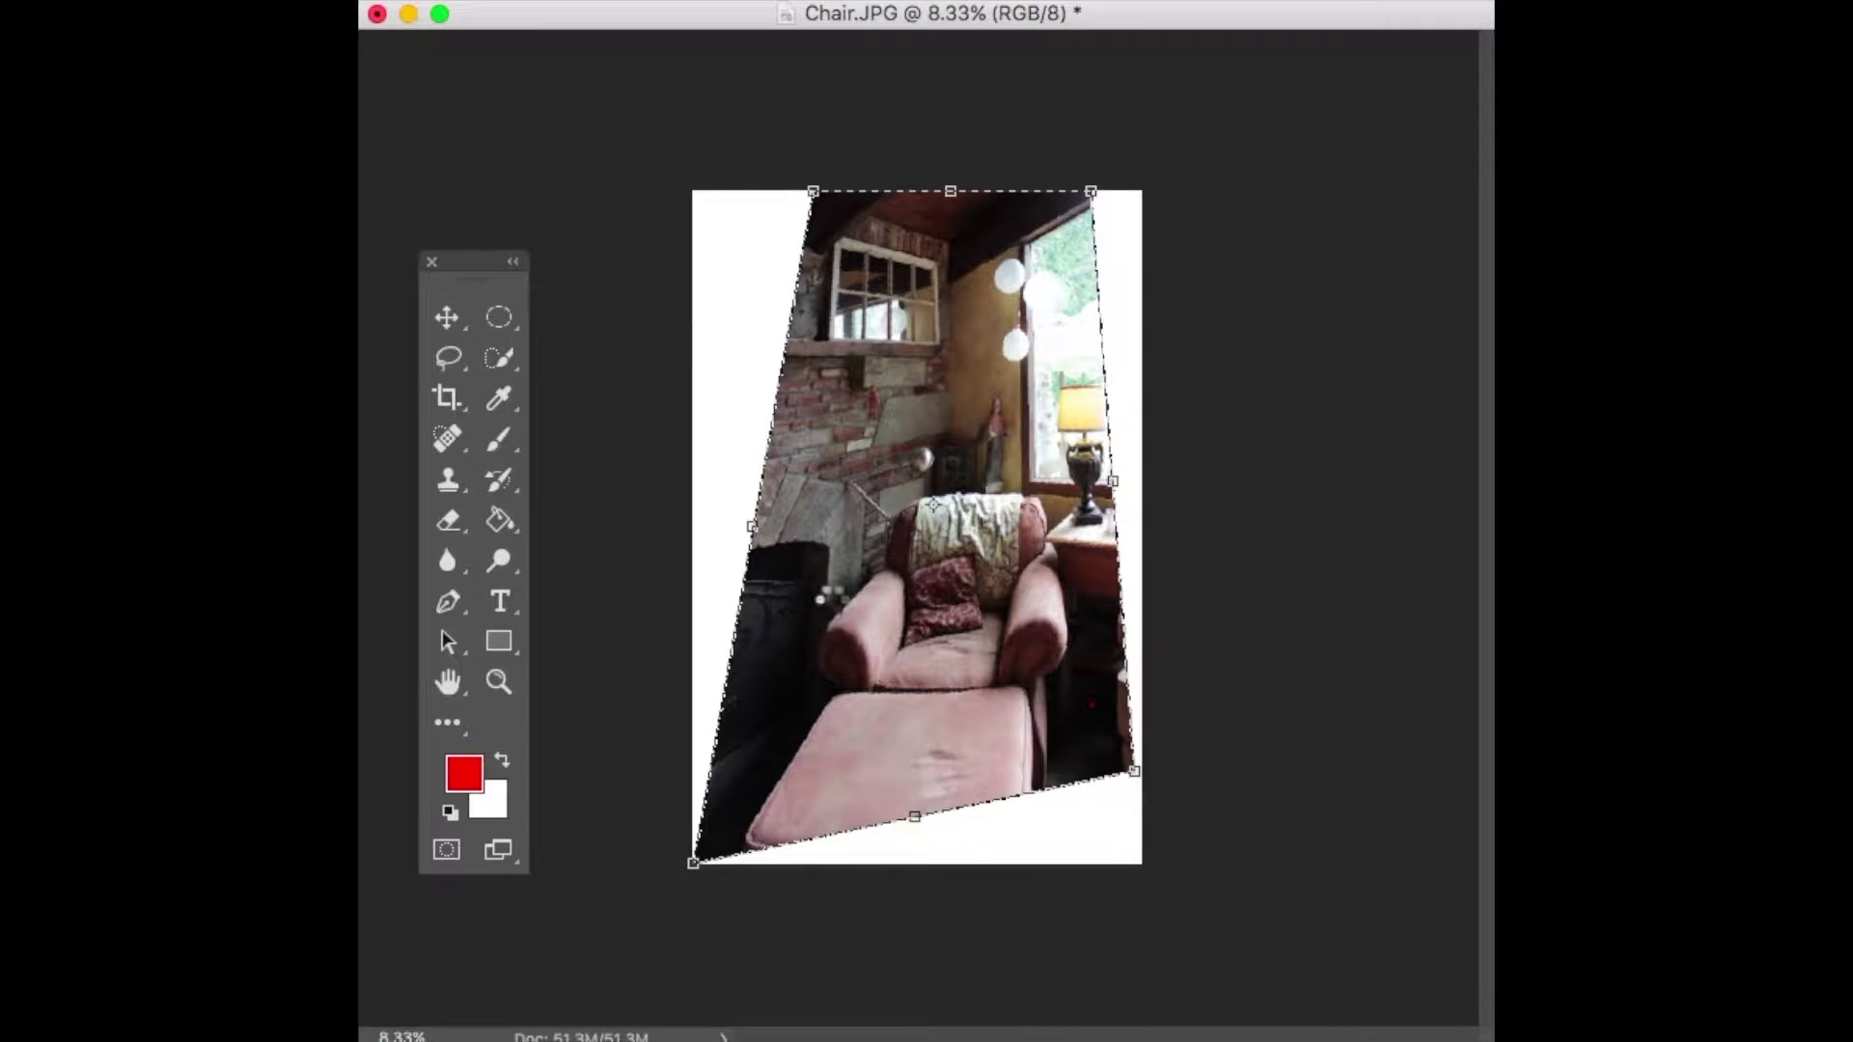
key("Return")
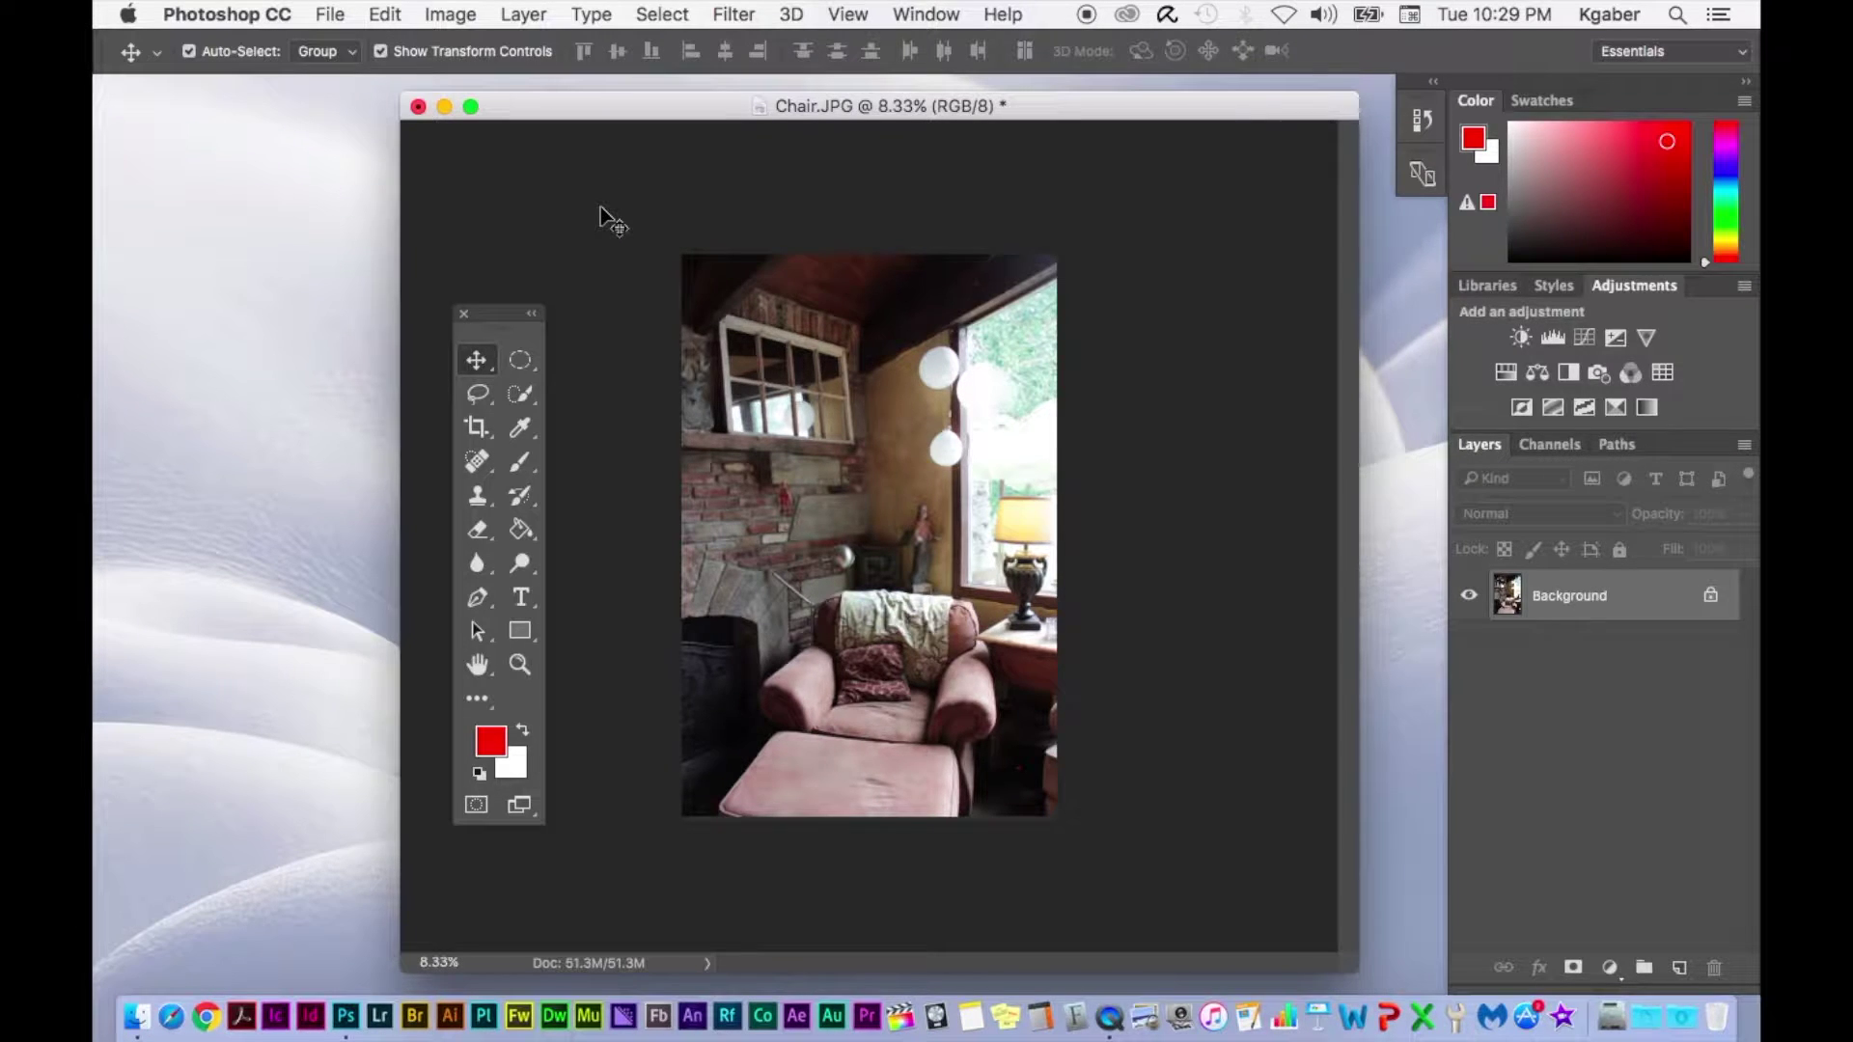
Select the entire photo, rotate it clockwise with the Rotate transform and commit the rotation.
key("super+a")
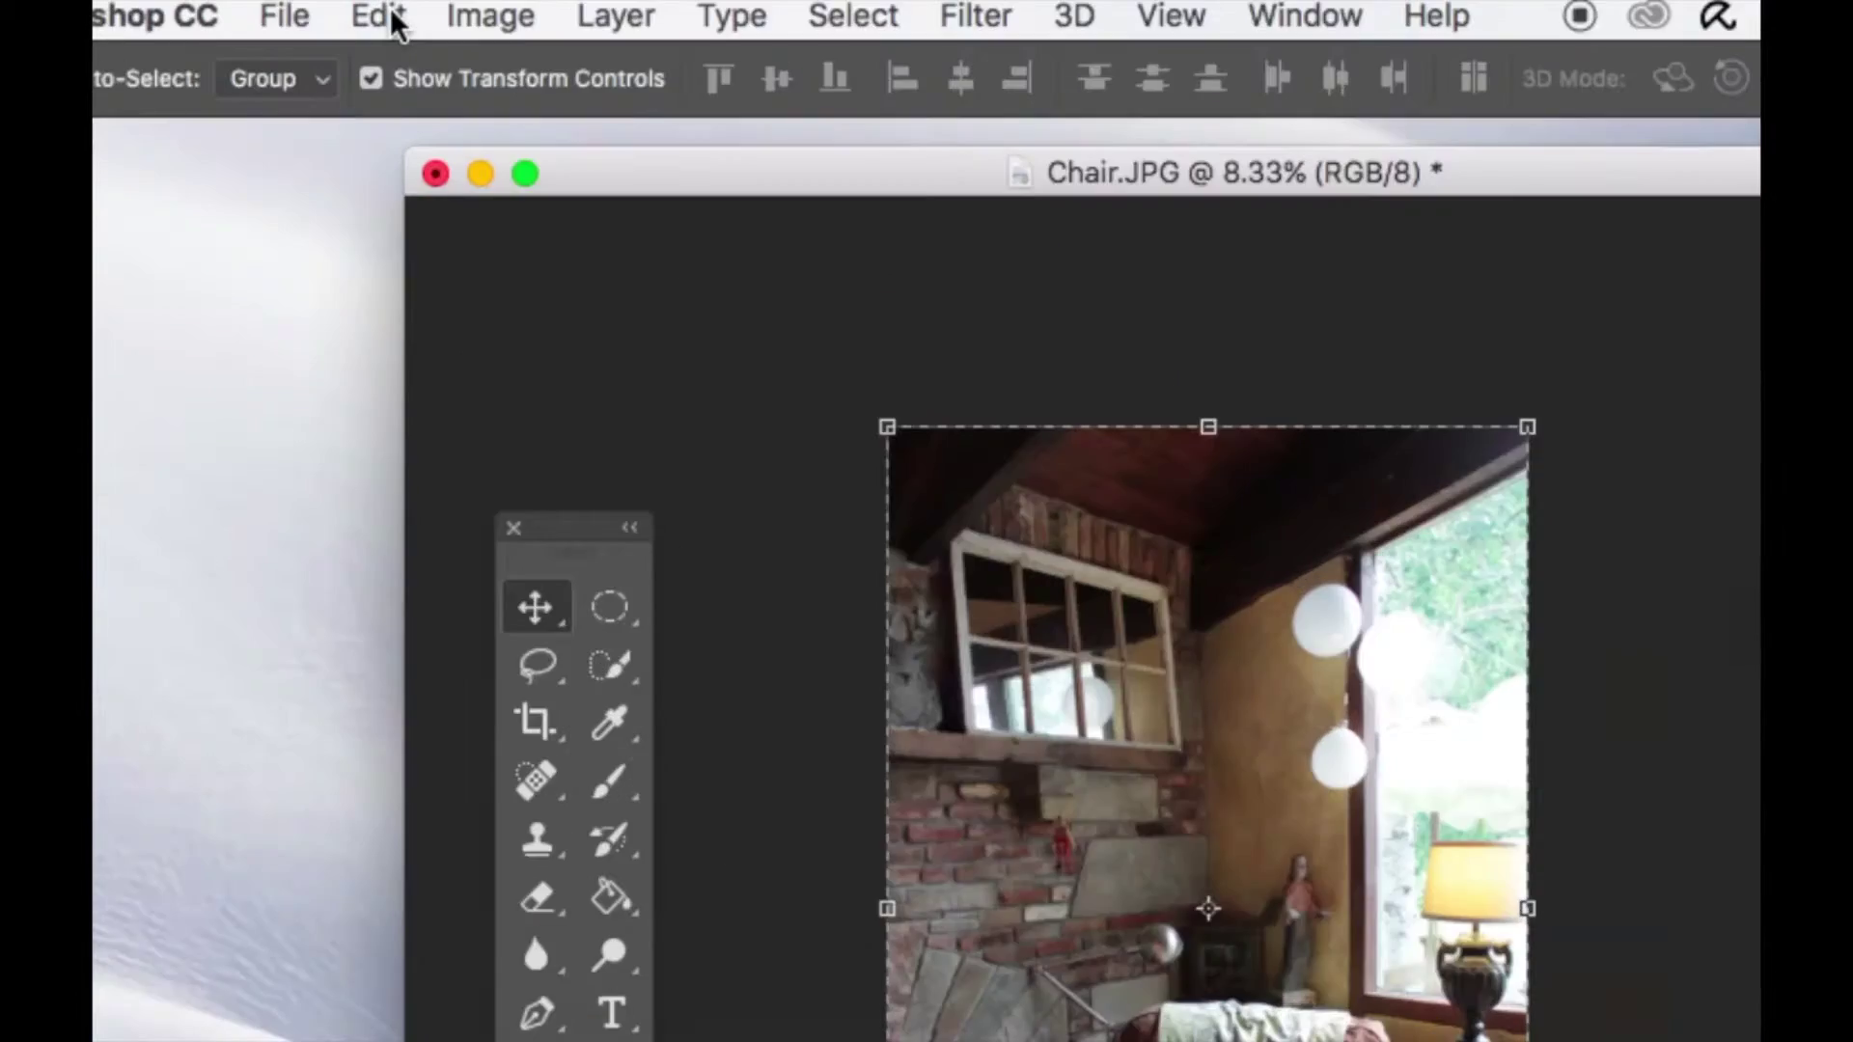
left_click(391, 17)
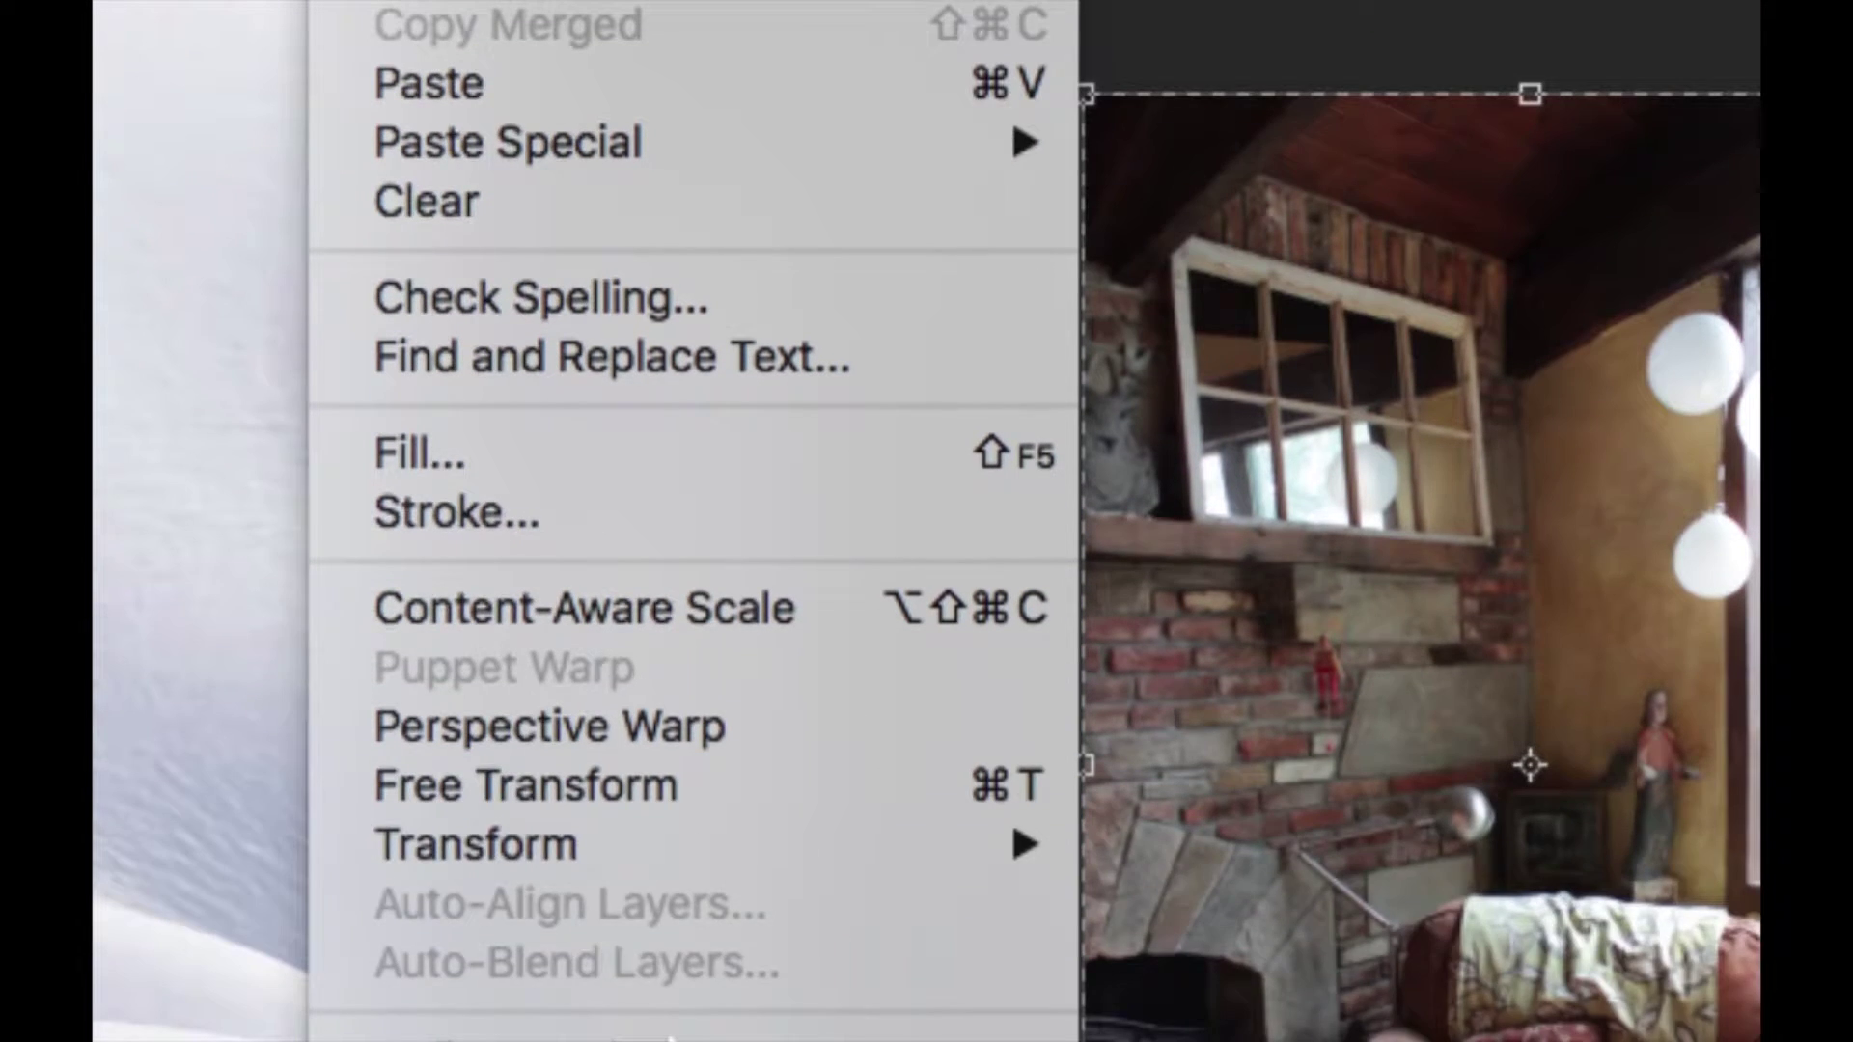
mouse_move(877, 848)
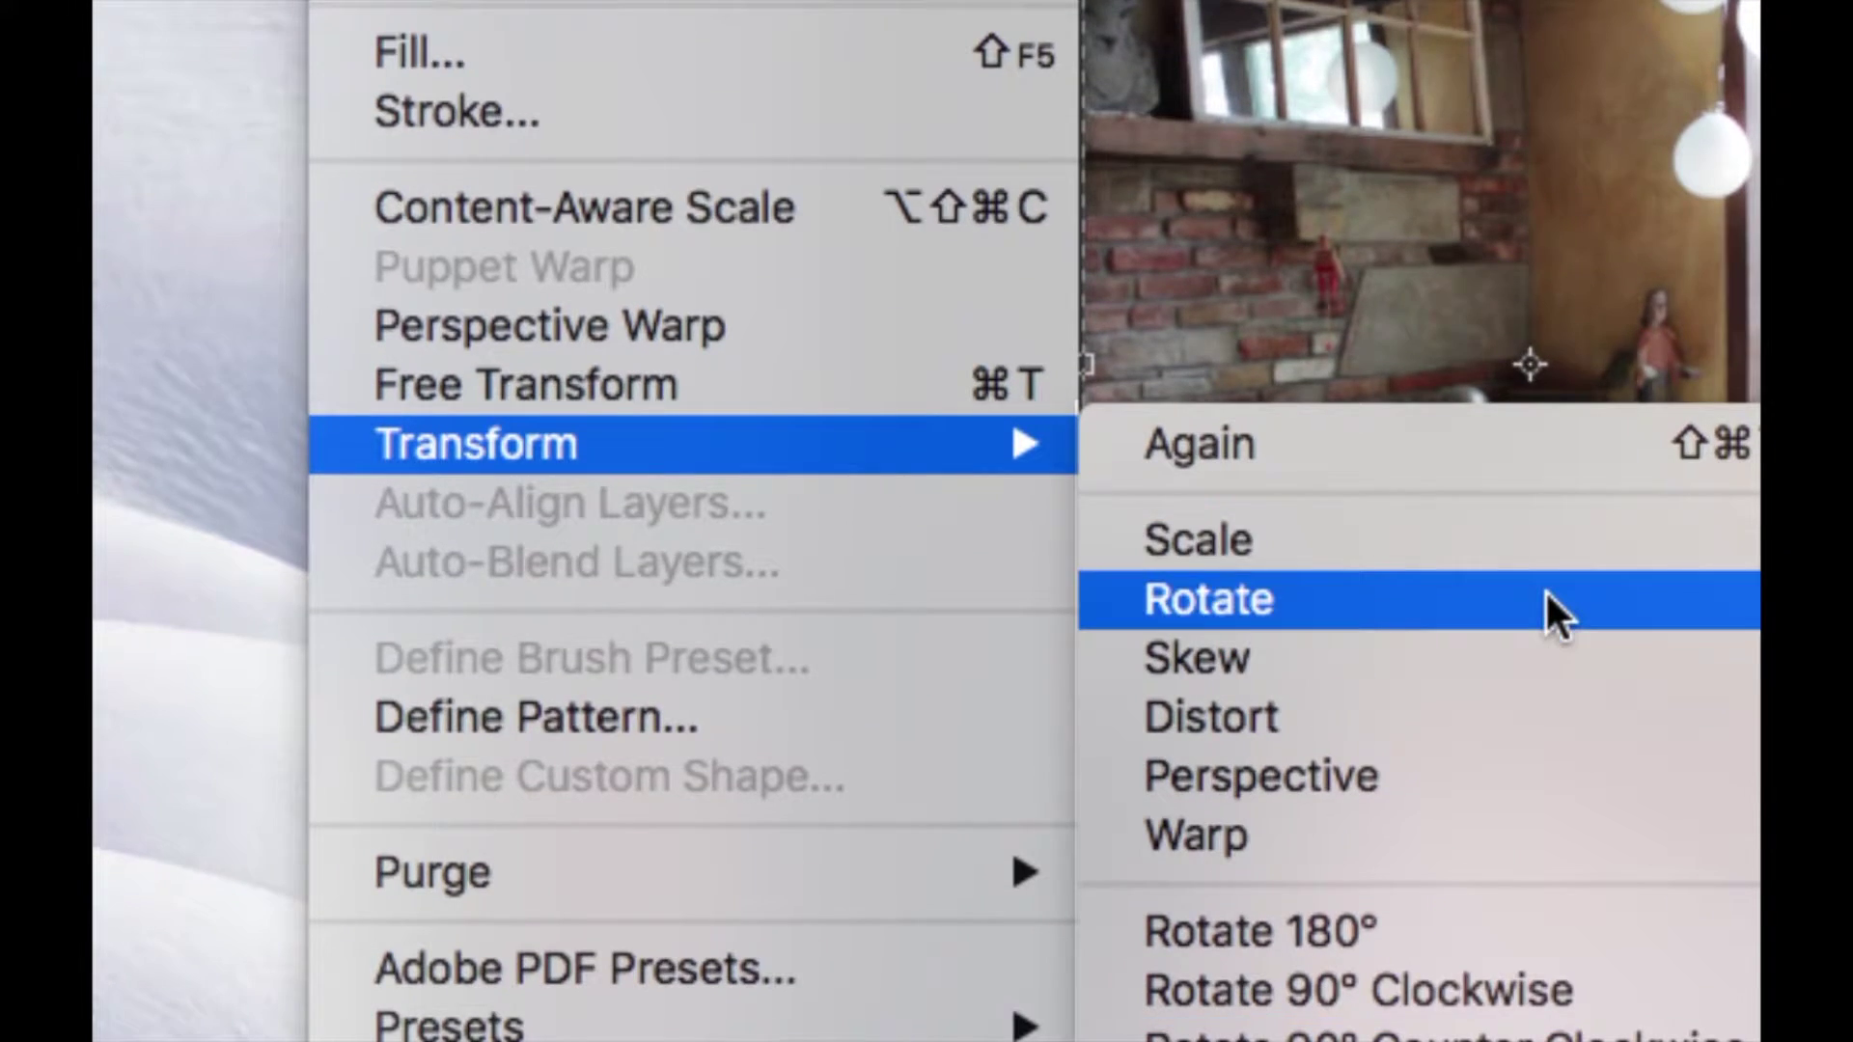
left_click(1546, 594)
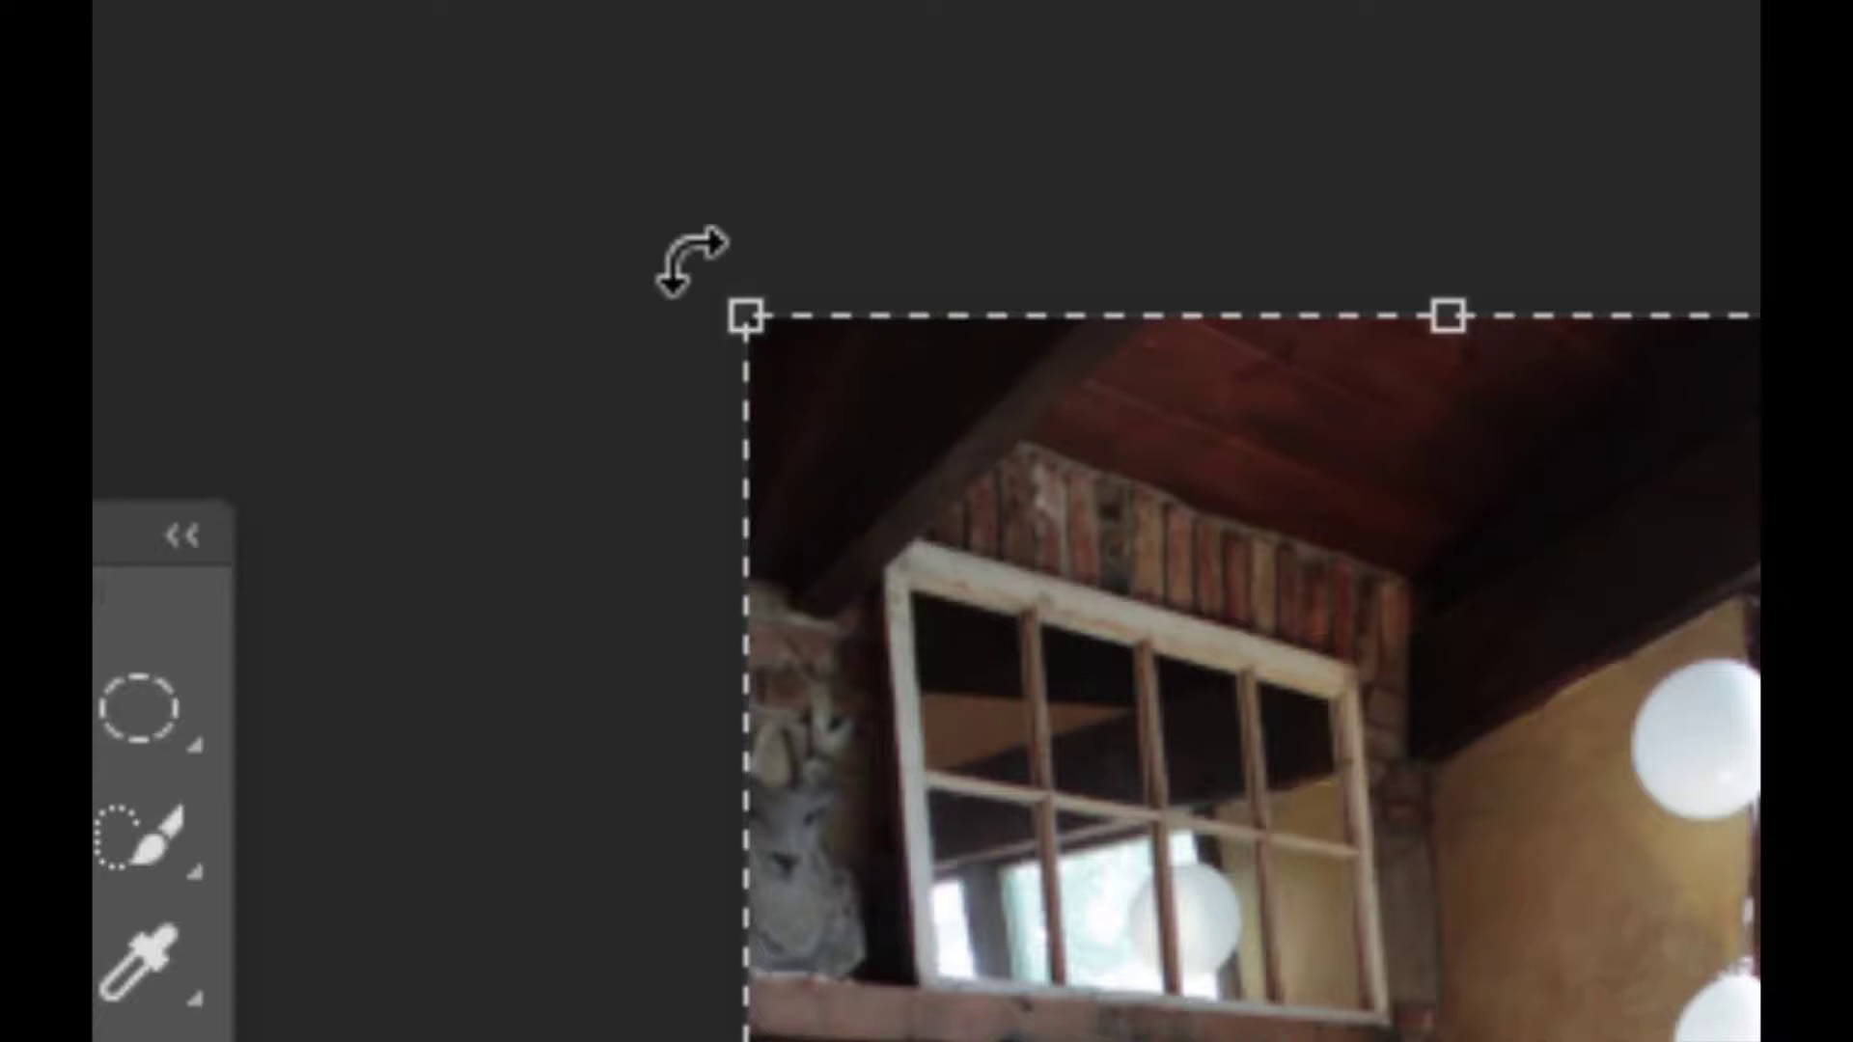
left_click_drag(724, 227, 993, 145)
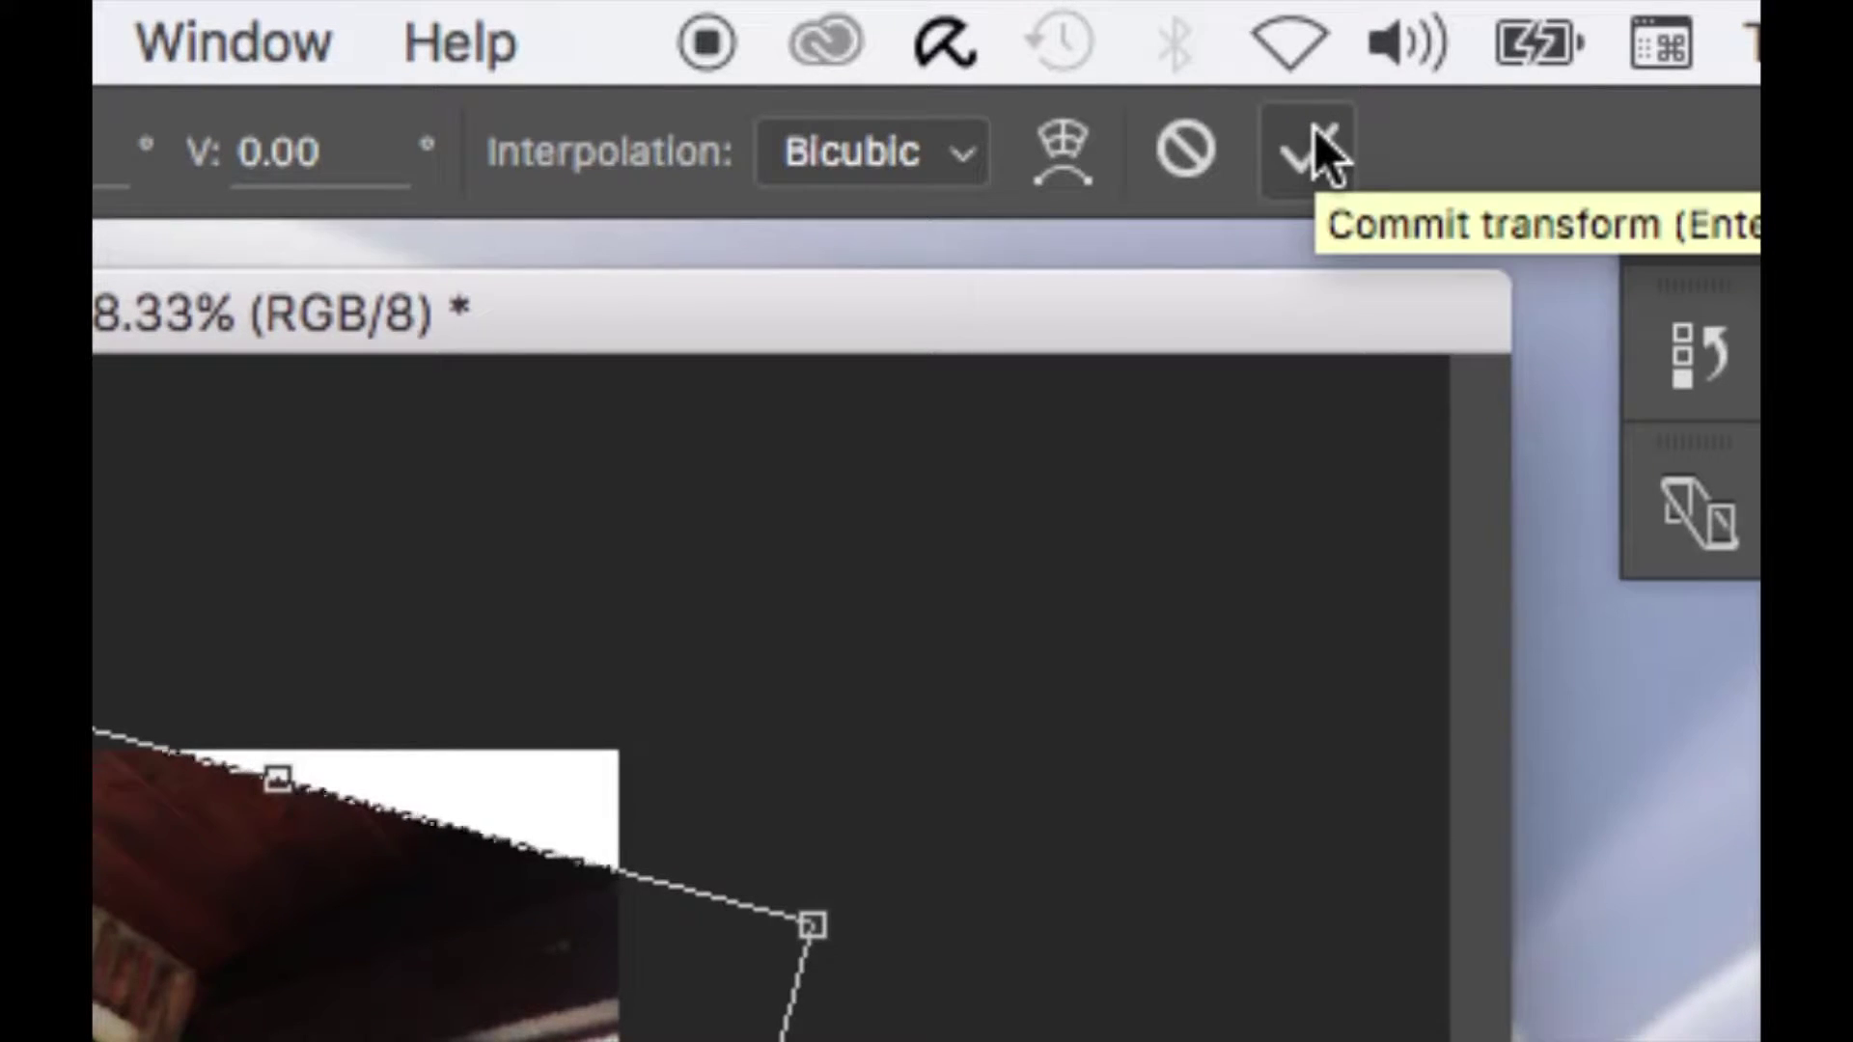
left_click(1314, 131)
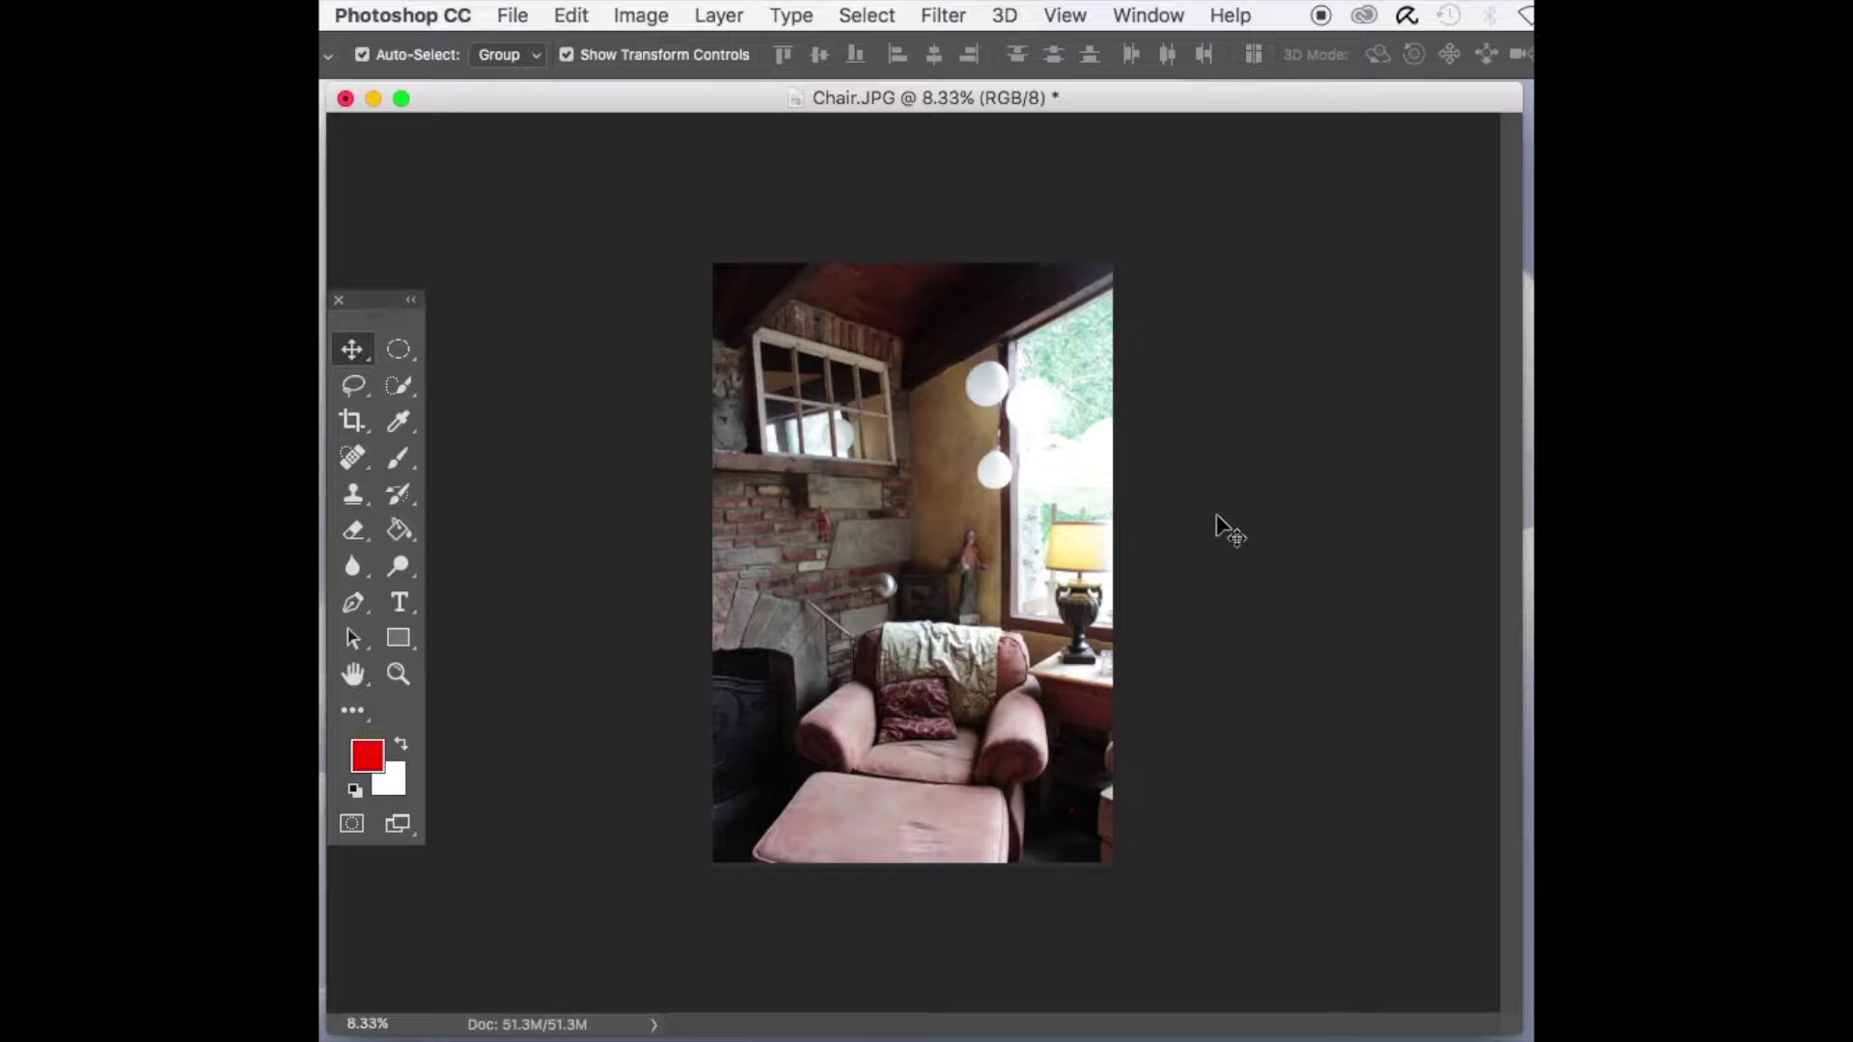
Try resizing the image to the 4 x 6 in 300 dpi preset with Automatic resampling, and undo the resize.
left_click(637, 14)
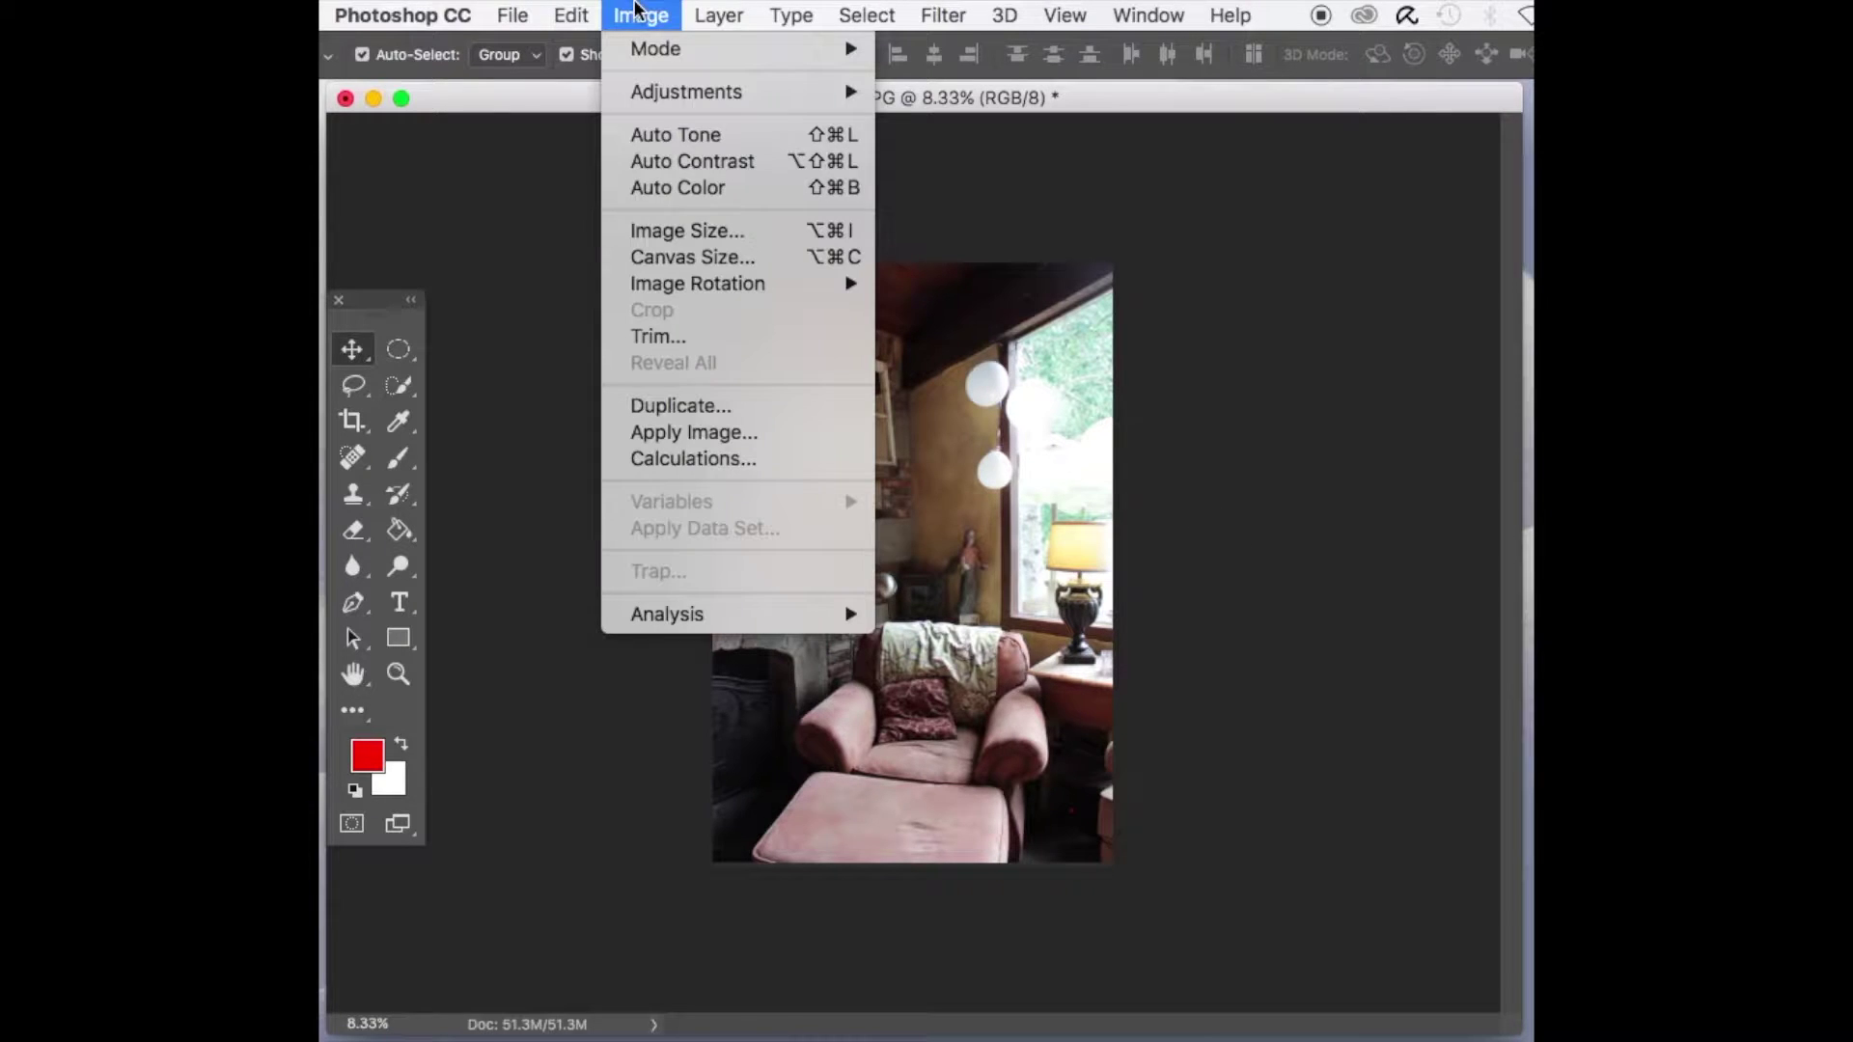
left_click(693, 229)
left_click_drag(913, 284, 725, 285)
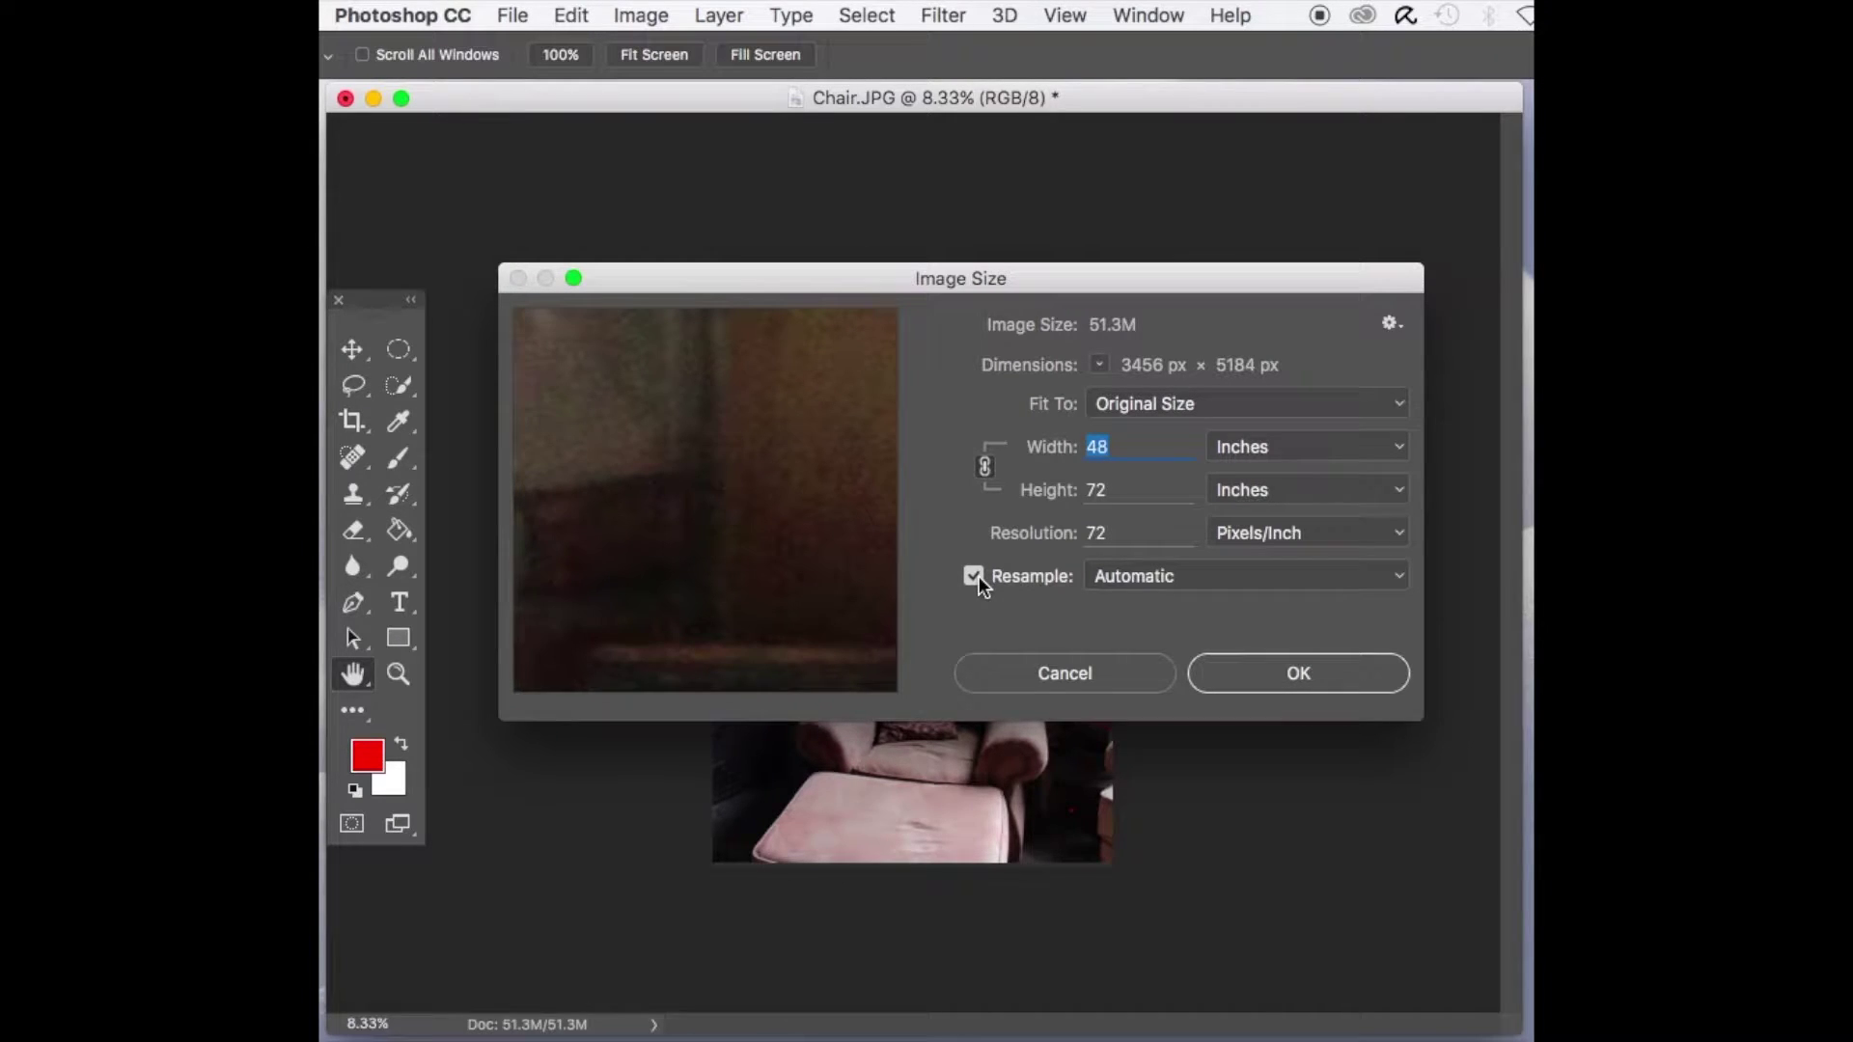
left_click(1105, 575)
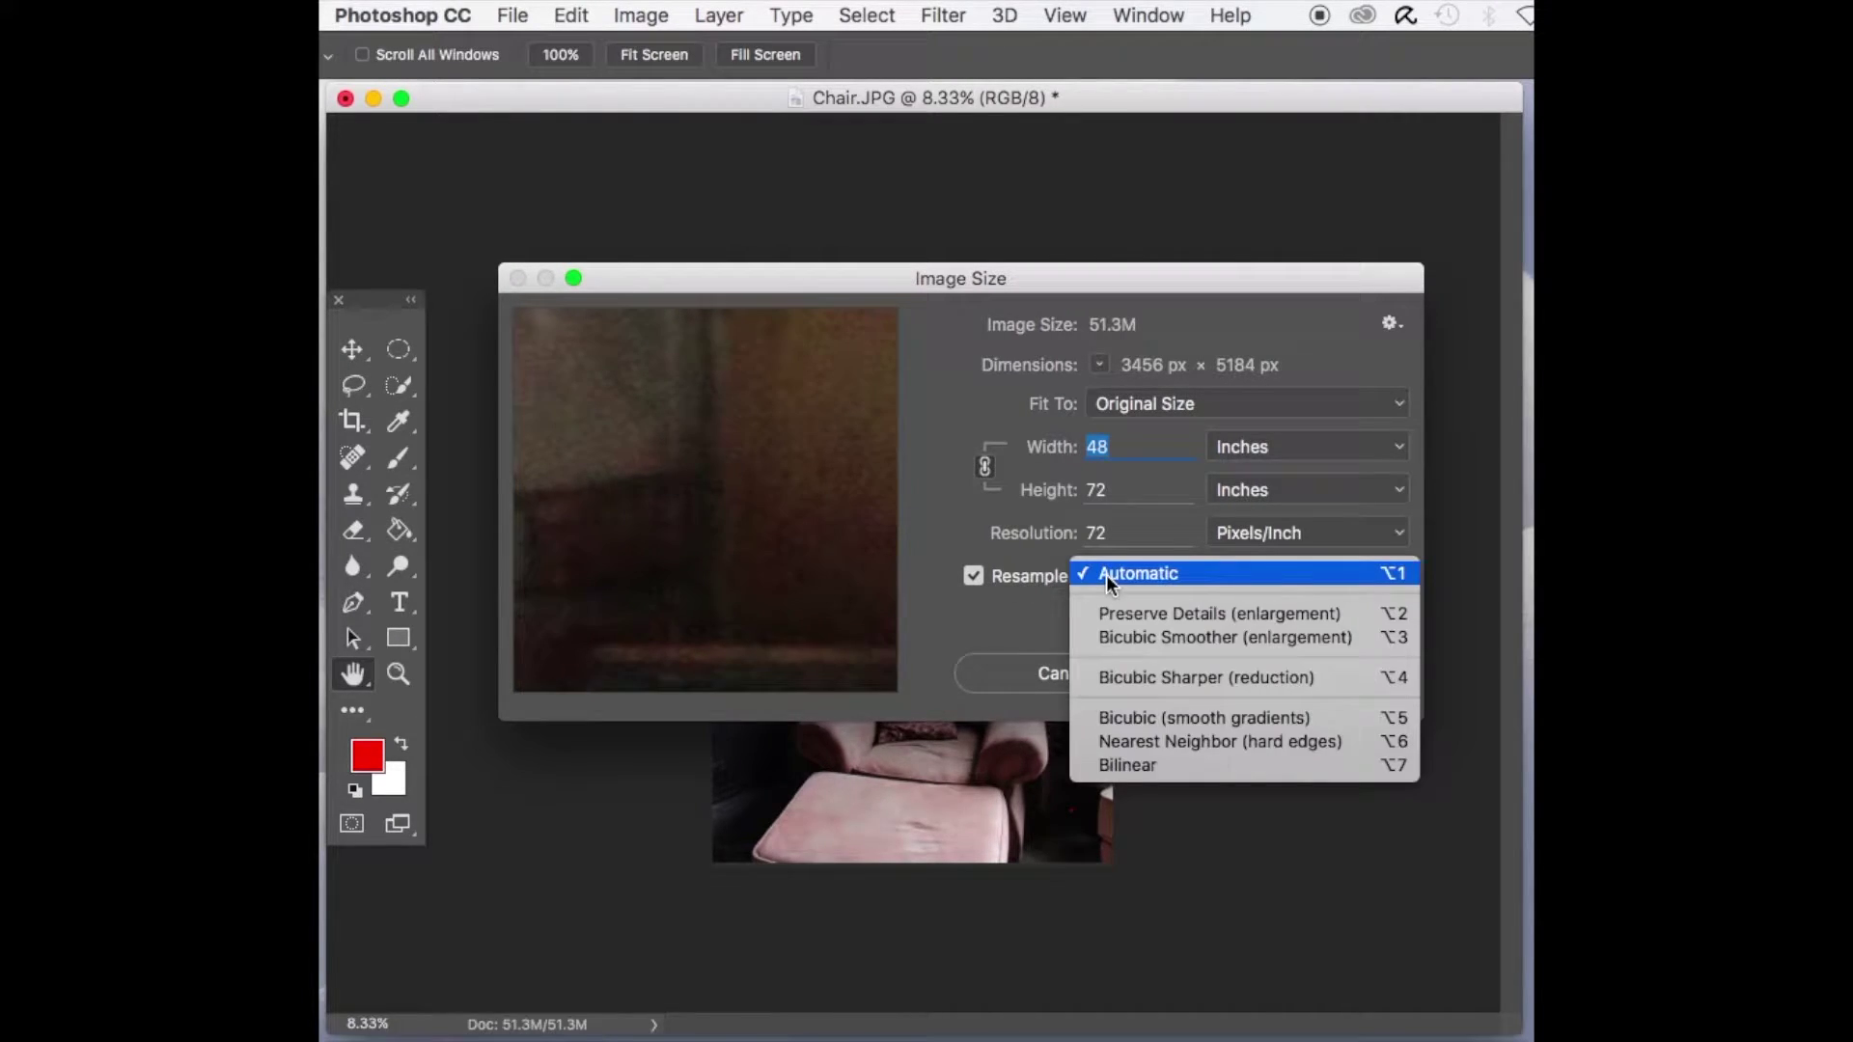
left_click(1106, 575)
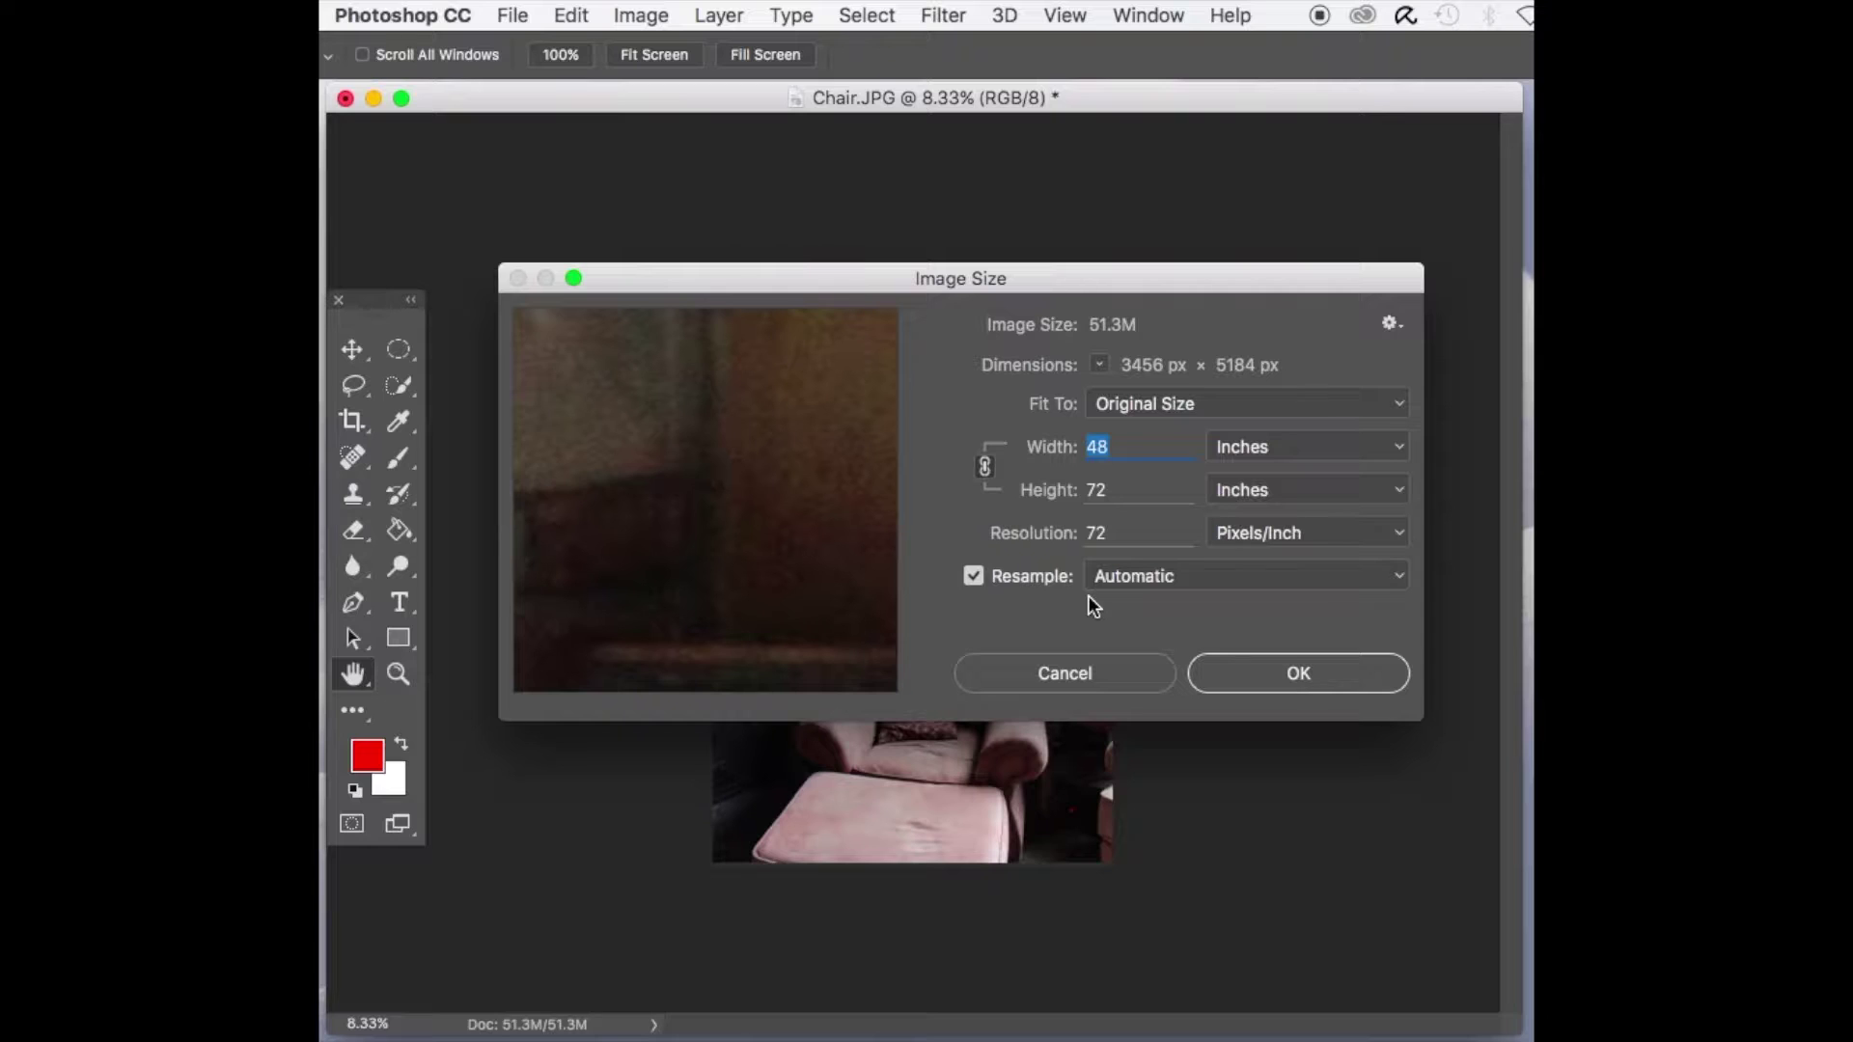
left_click(1305, 405)
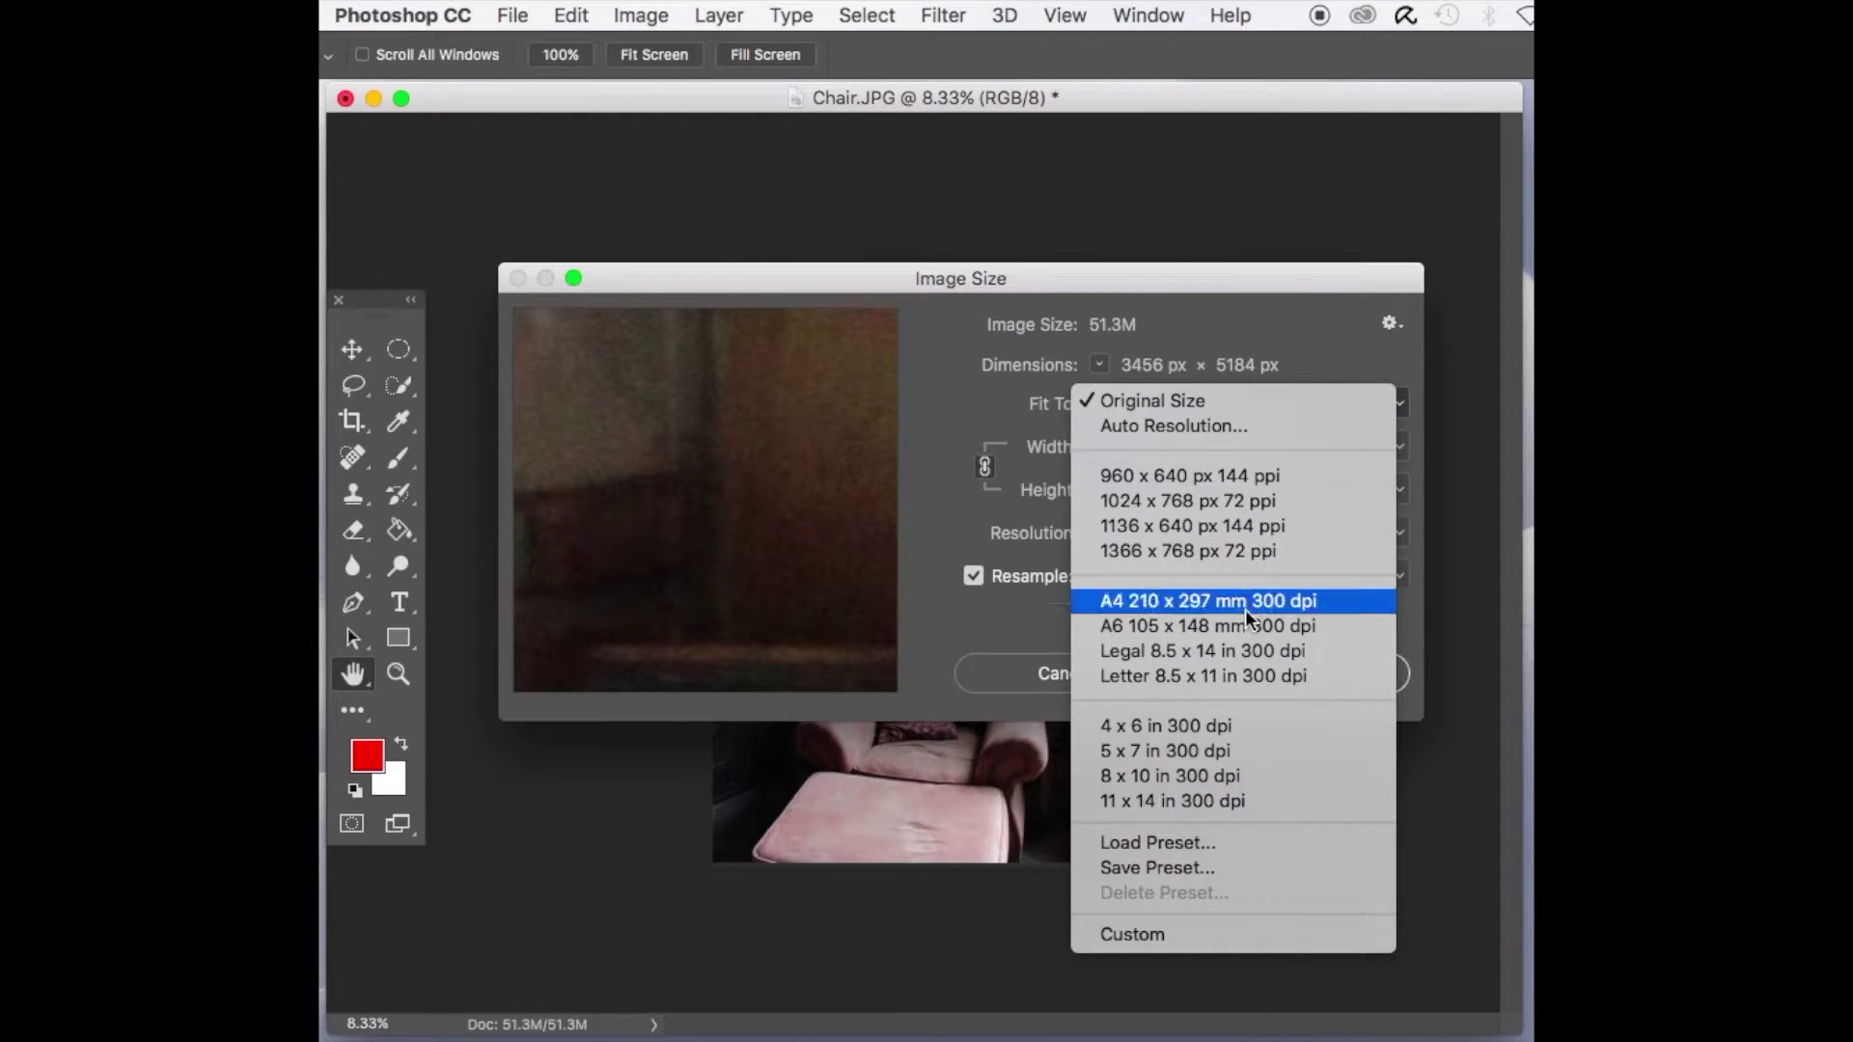
left_click(1268, 728)
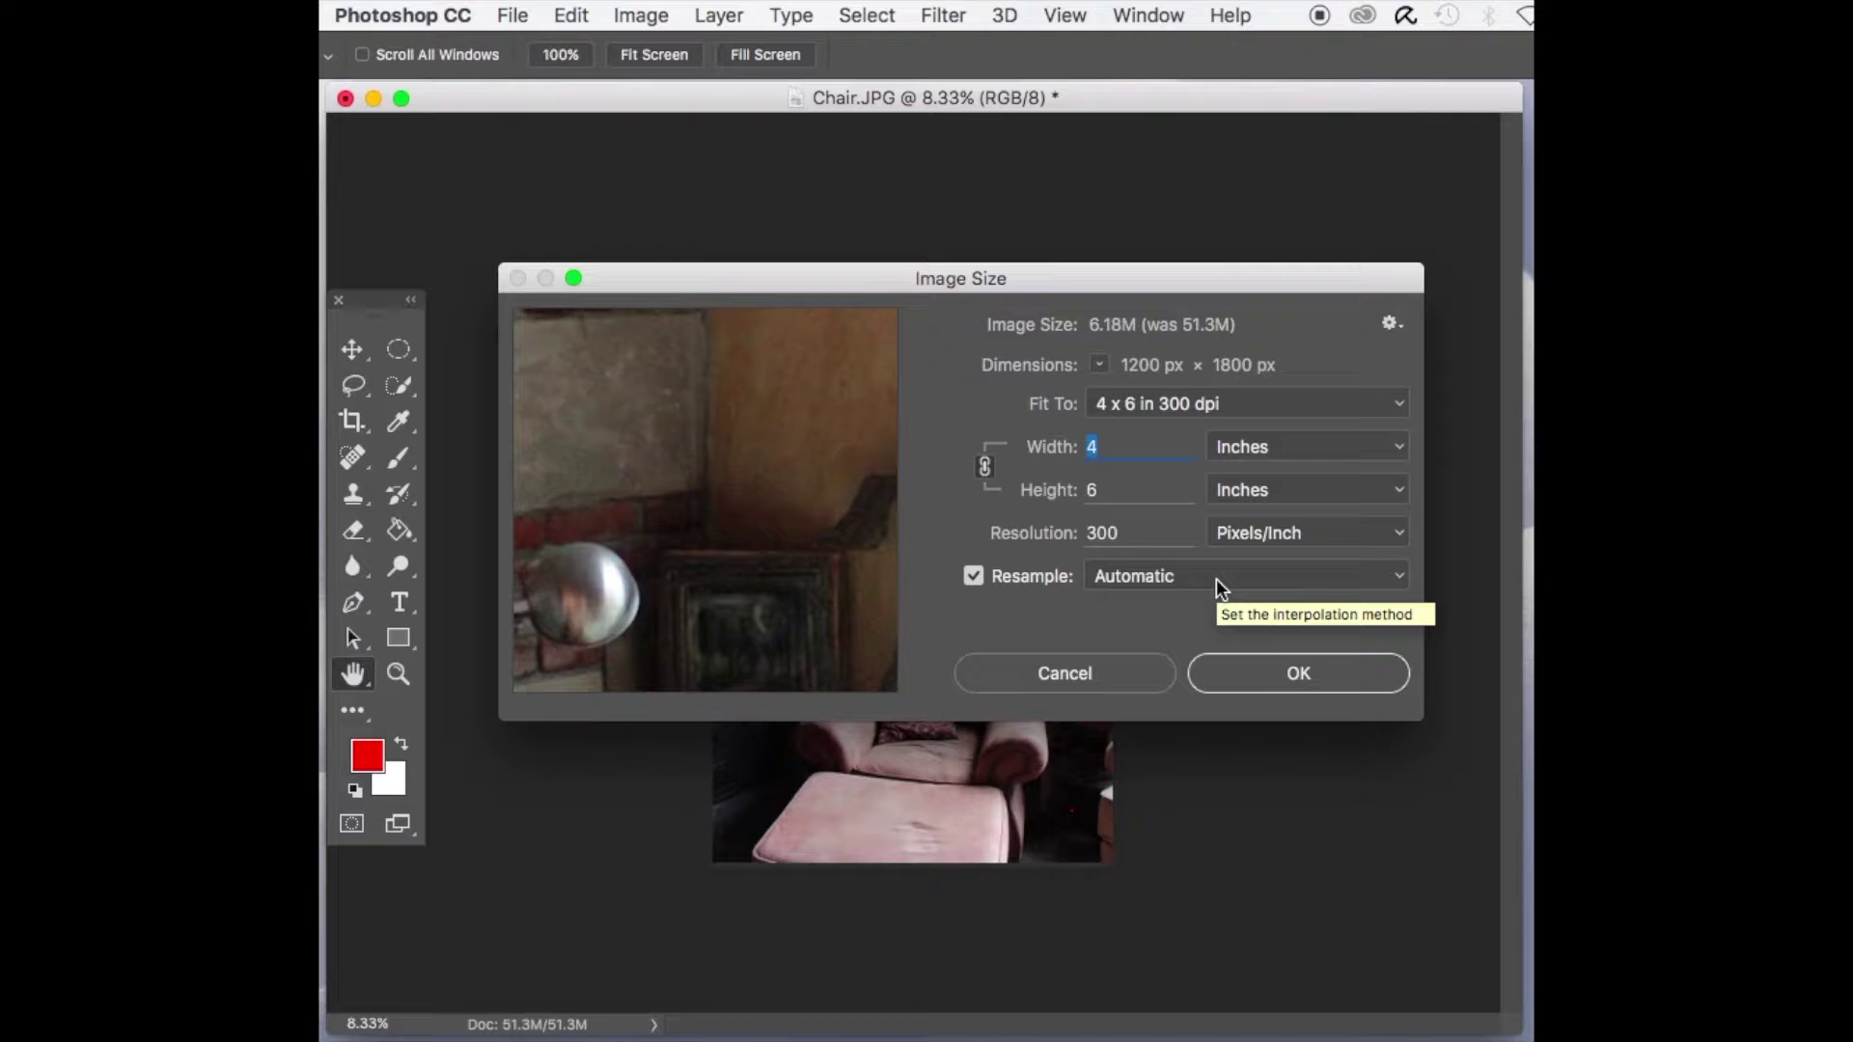
left_click(1286, 675)
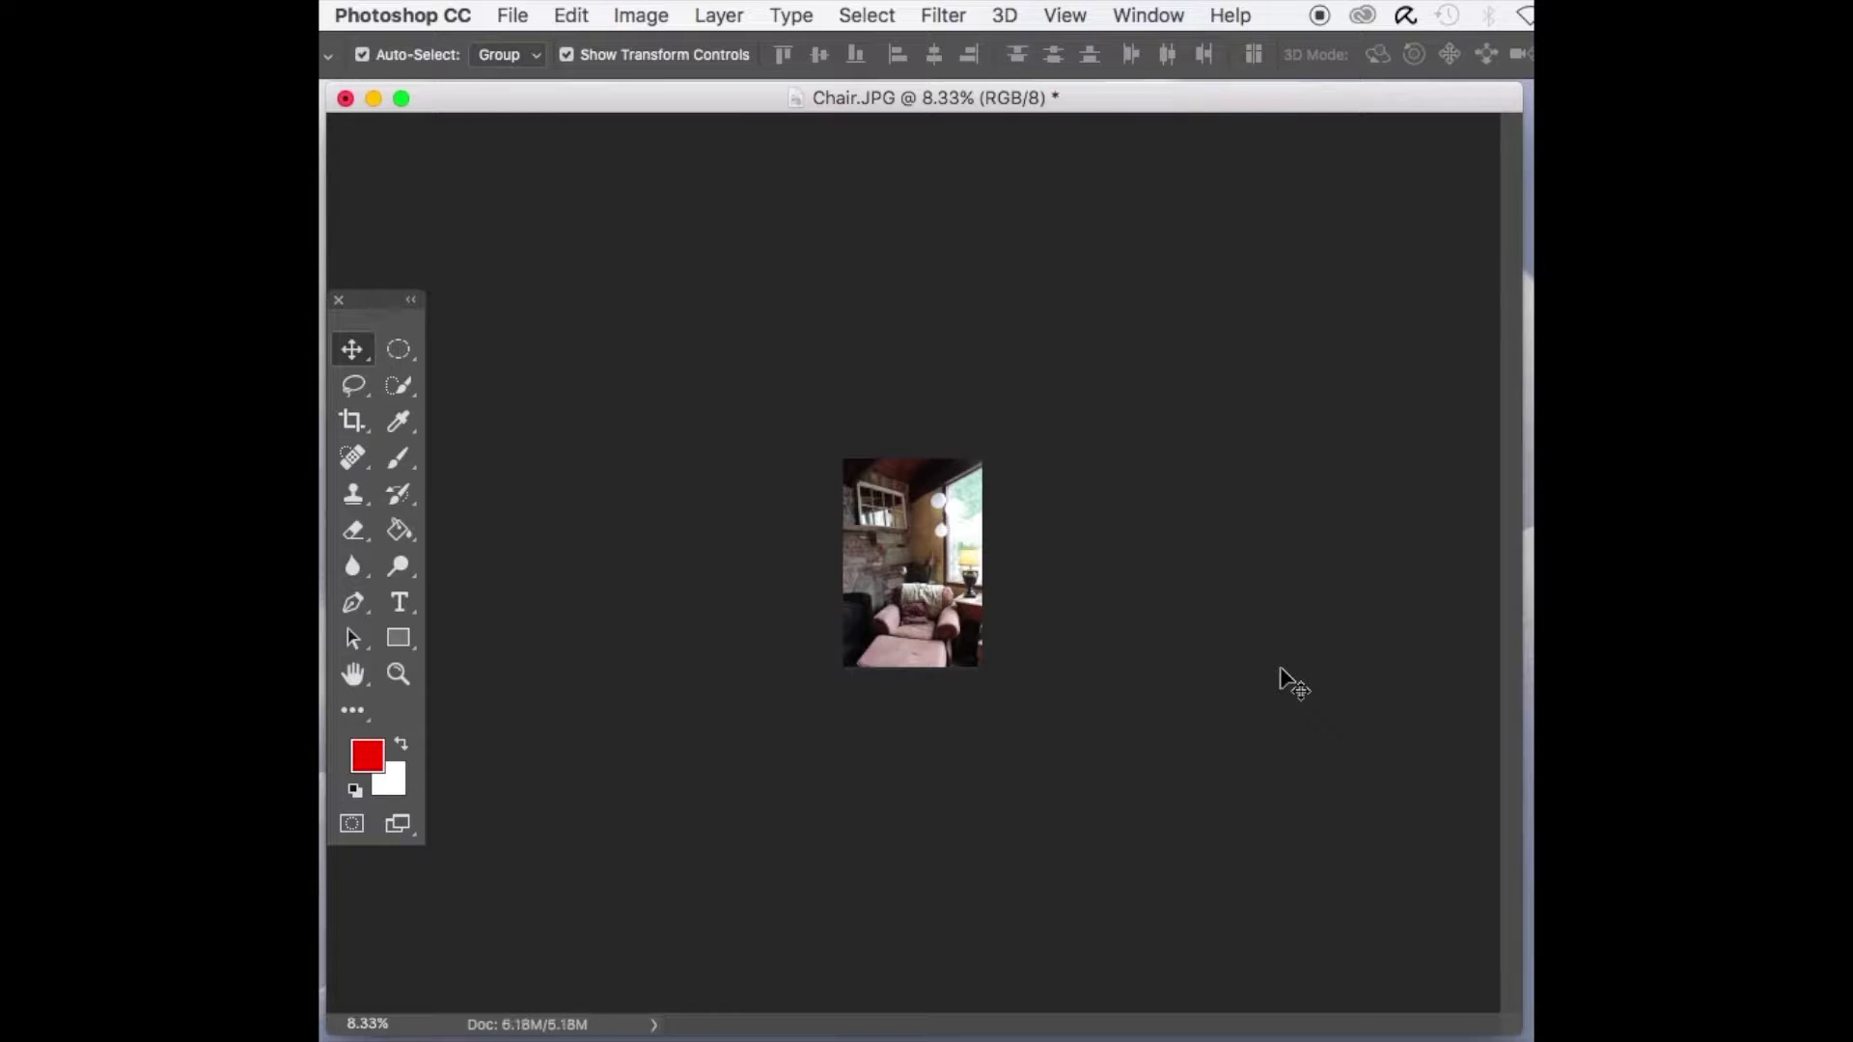
key("super+plus")
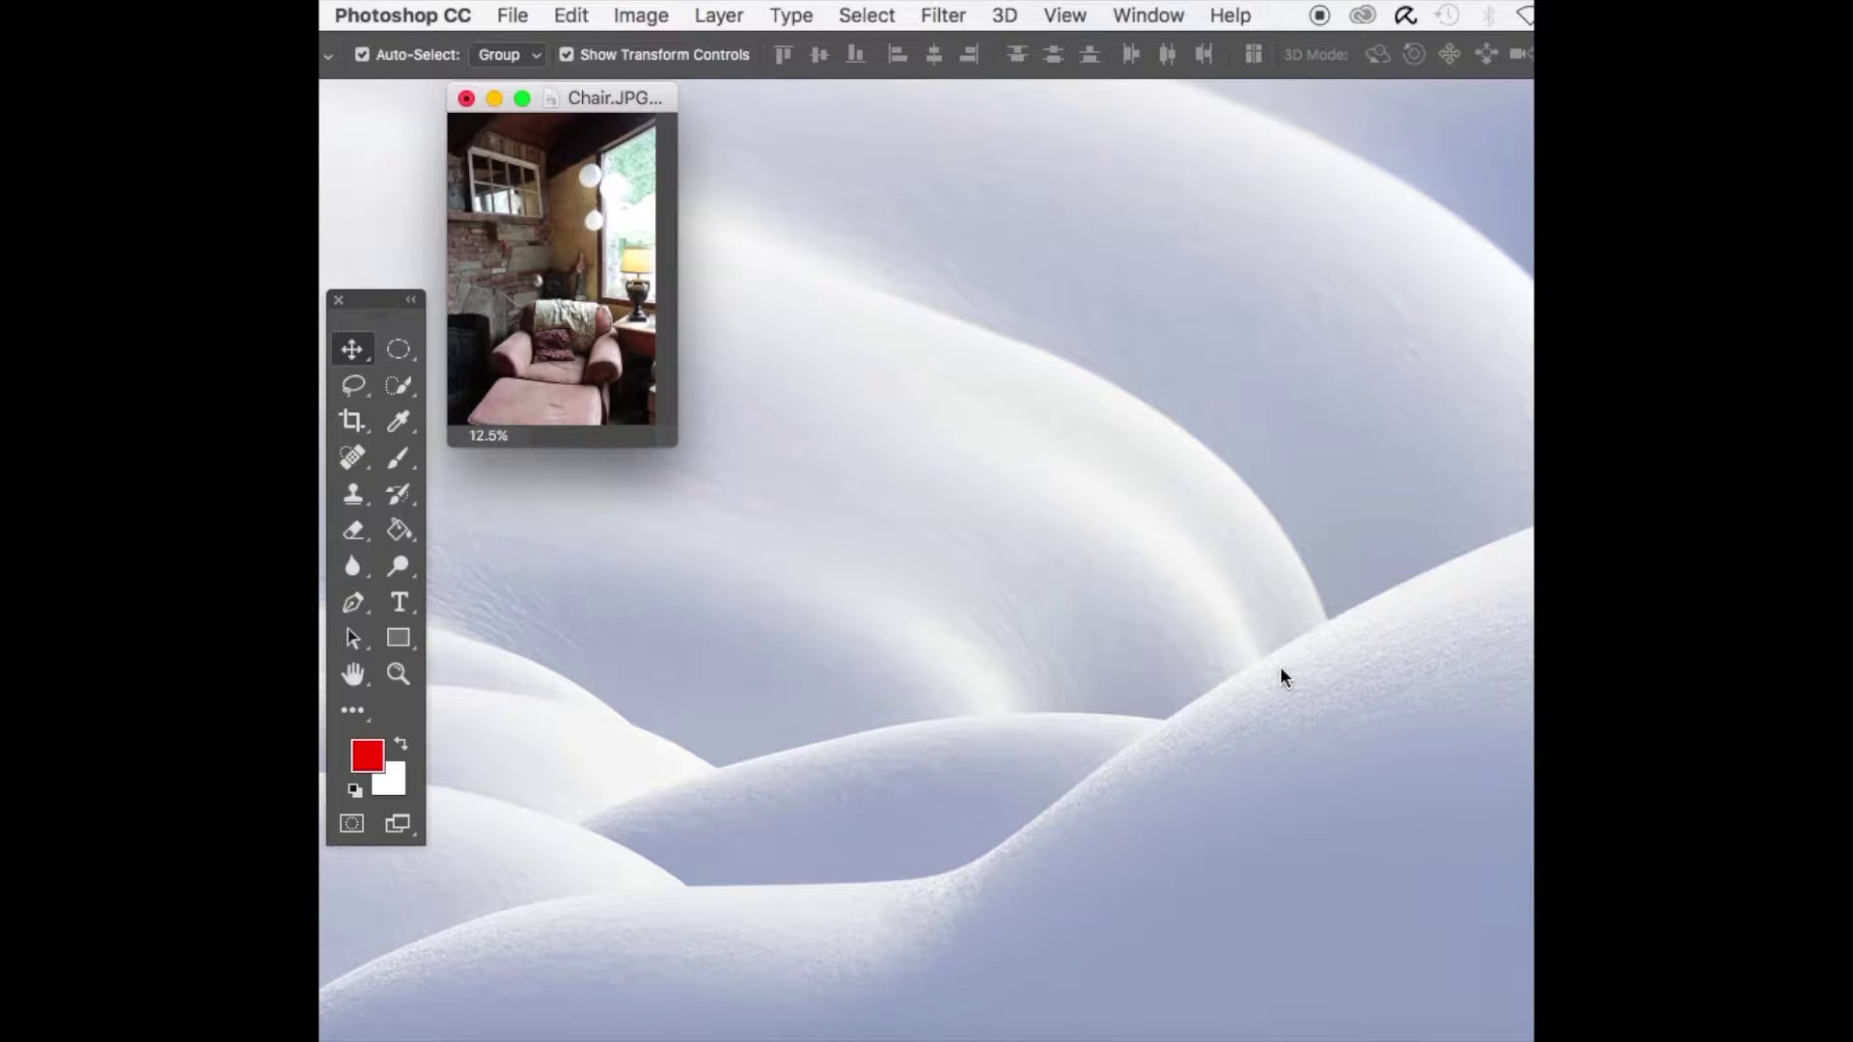
key("super+z")
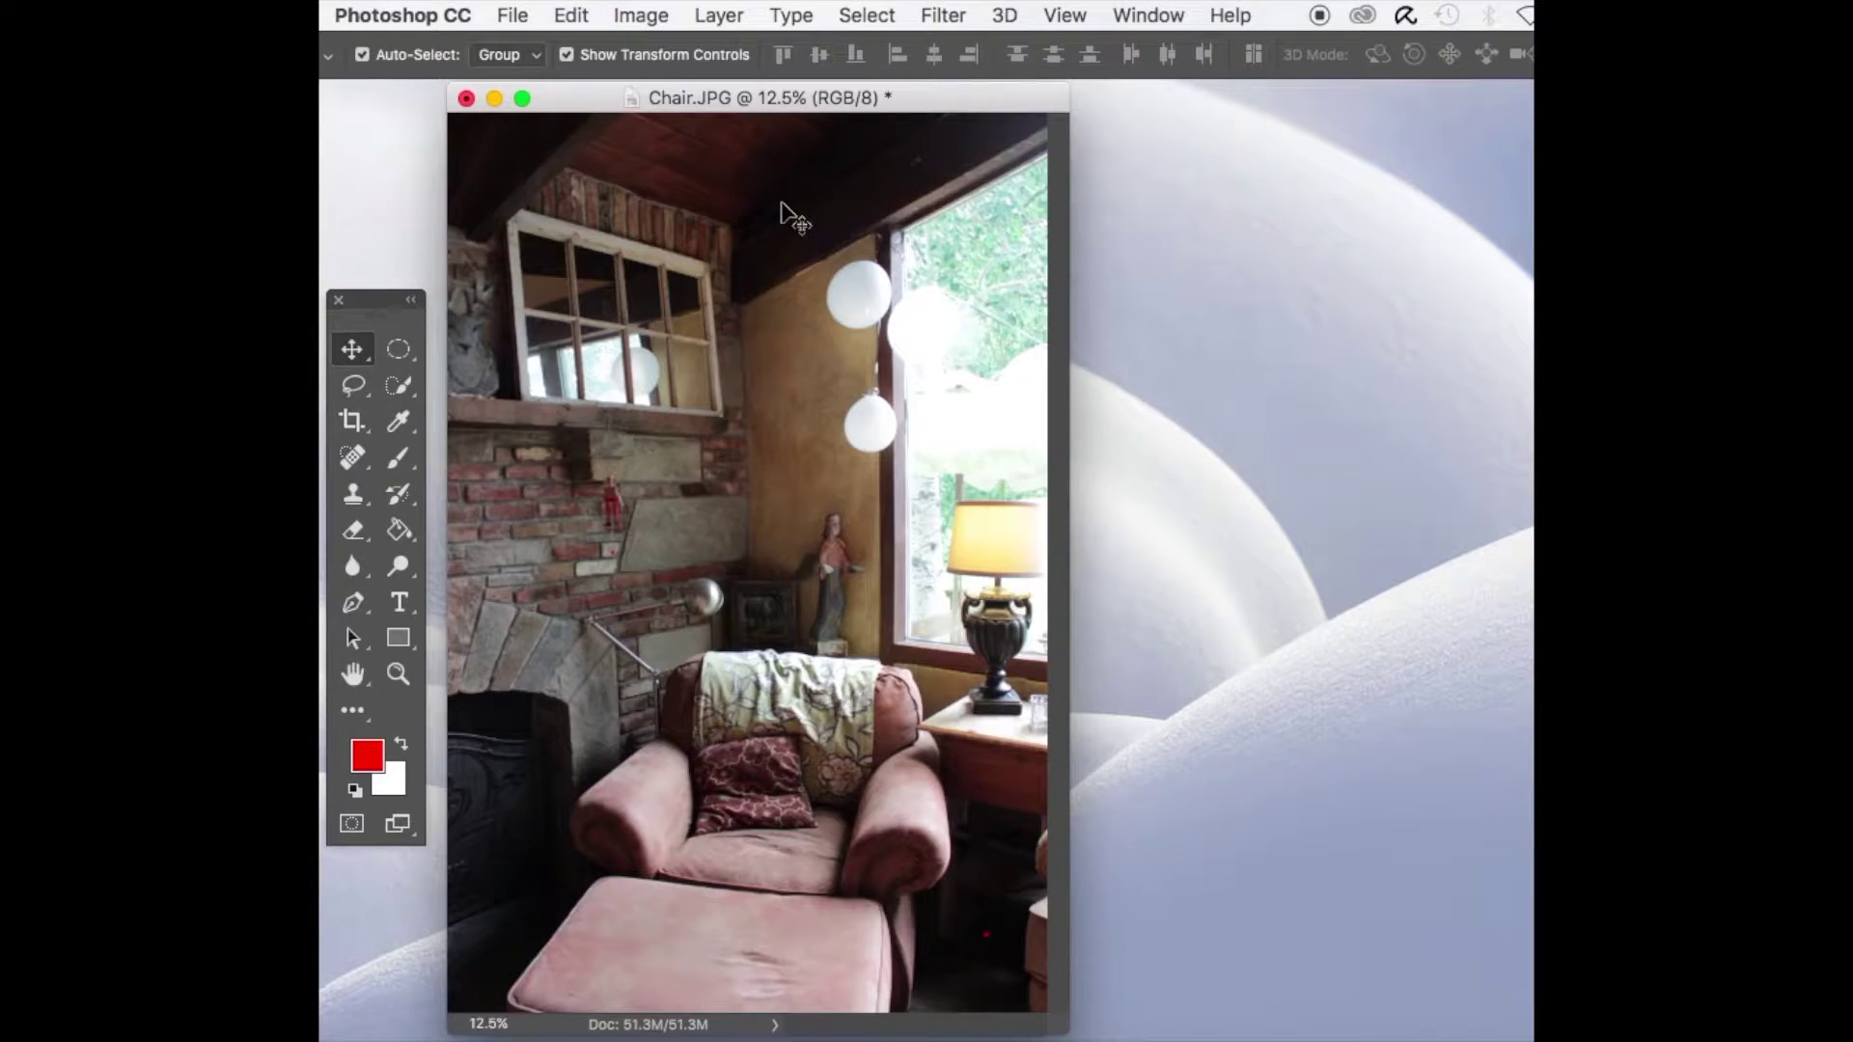
Reposition the document window and widen it to leave empty workspace on both sides of the photo.
left_click_drag(853, 92, 928, 95)
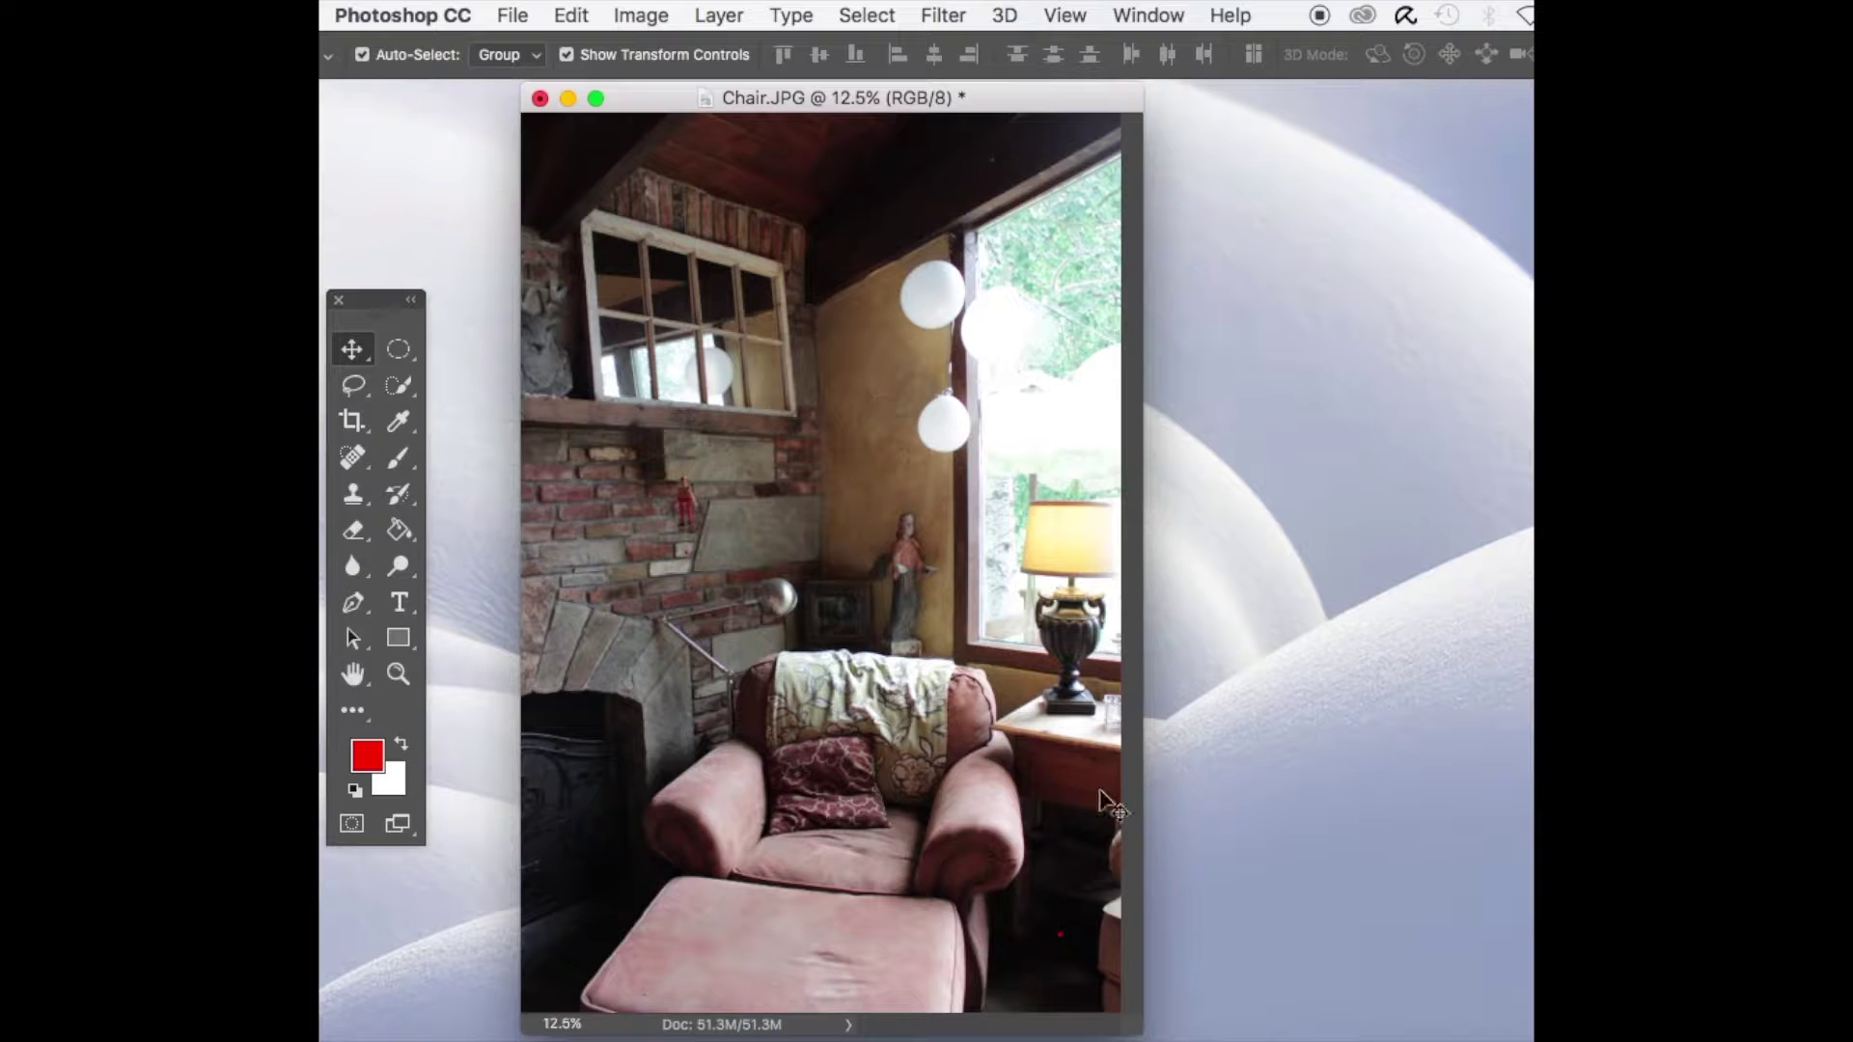
left_click_drag(639, 96, 440, 94)
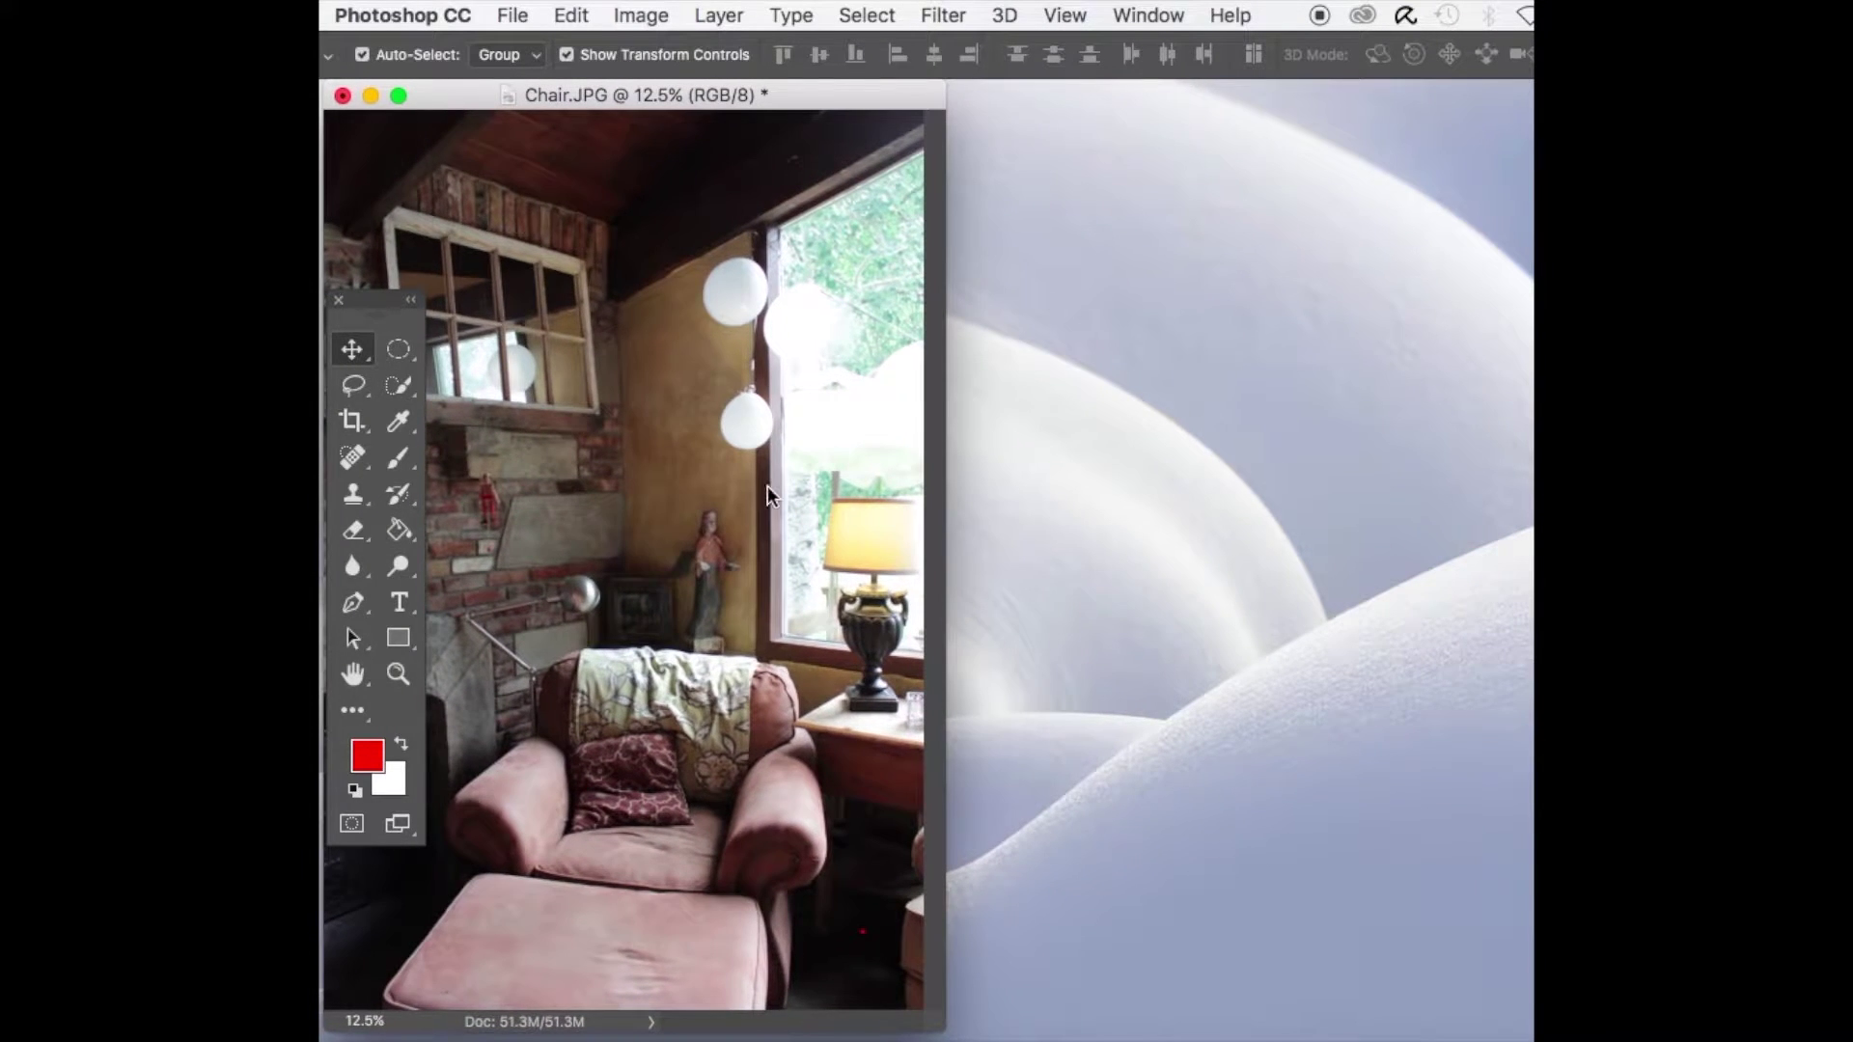
left_click_drag(944, 1026, 1491, 1004)
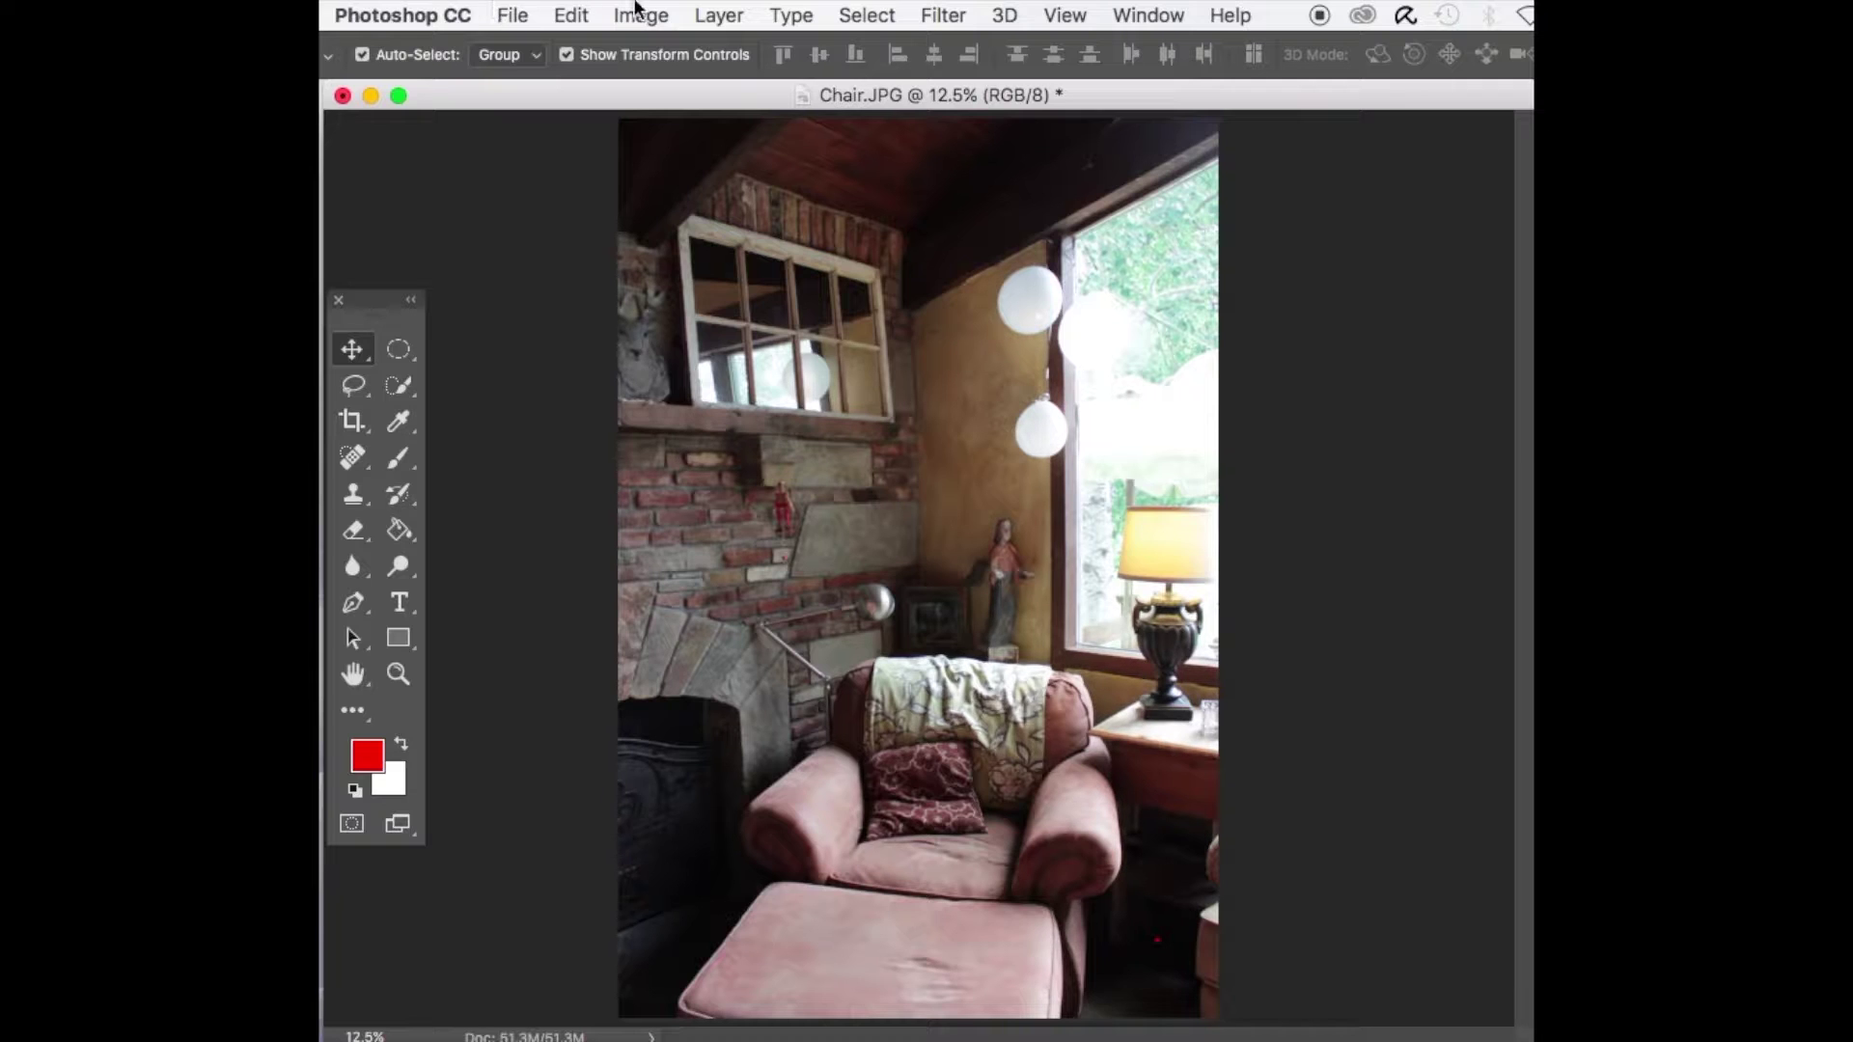
Enlarge the canvas to 96 inches wide by 144 inches high around the photo.
left_click(664, 19)
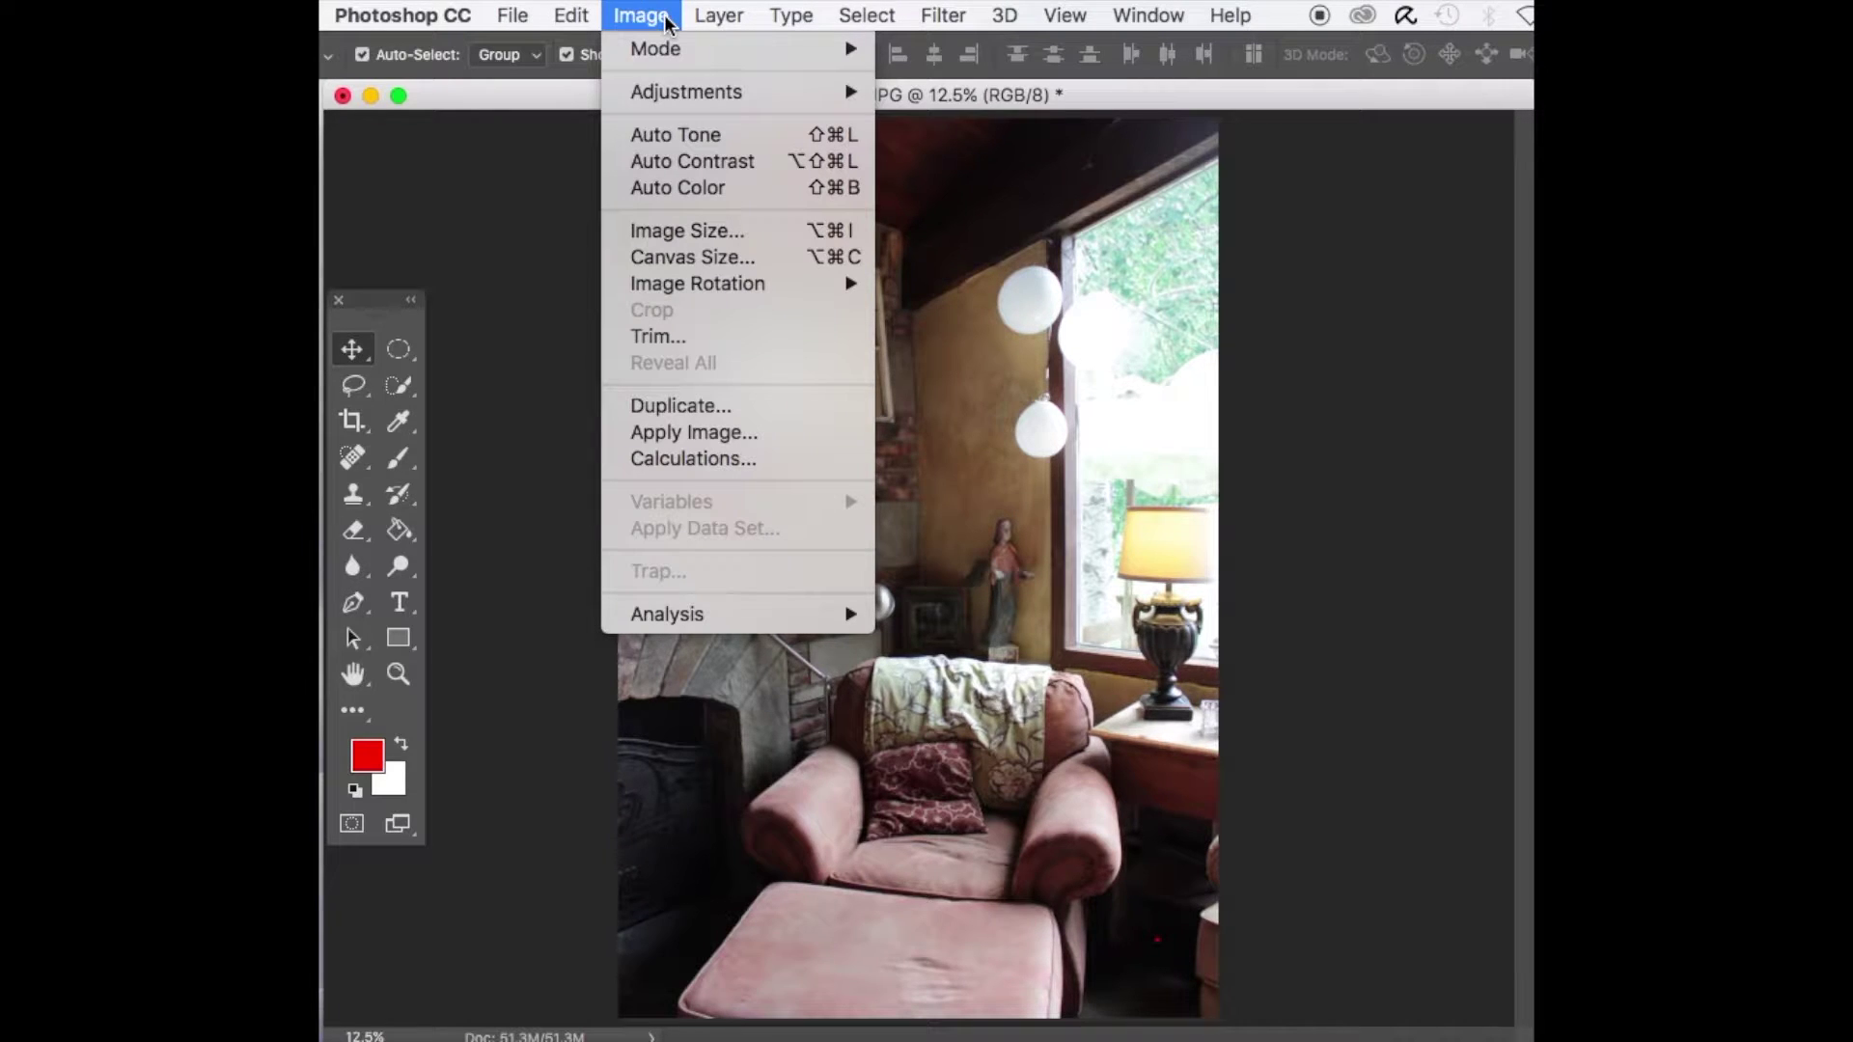
left_click(726, 255)
left_click_drag(1497, 343, 710, 316)
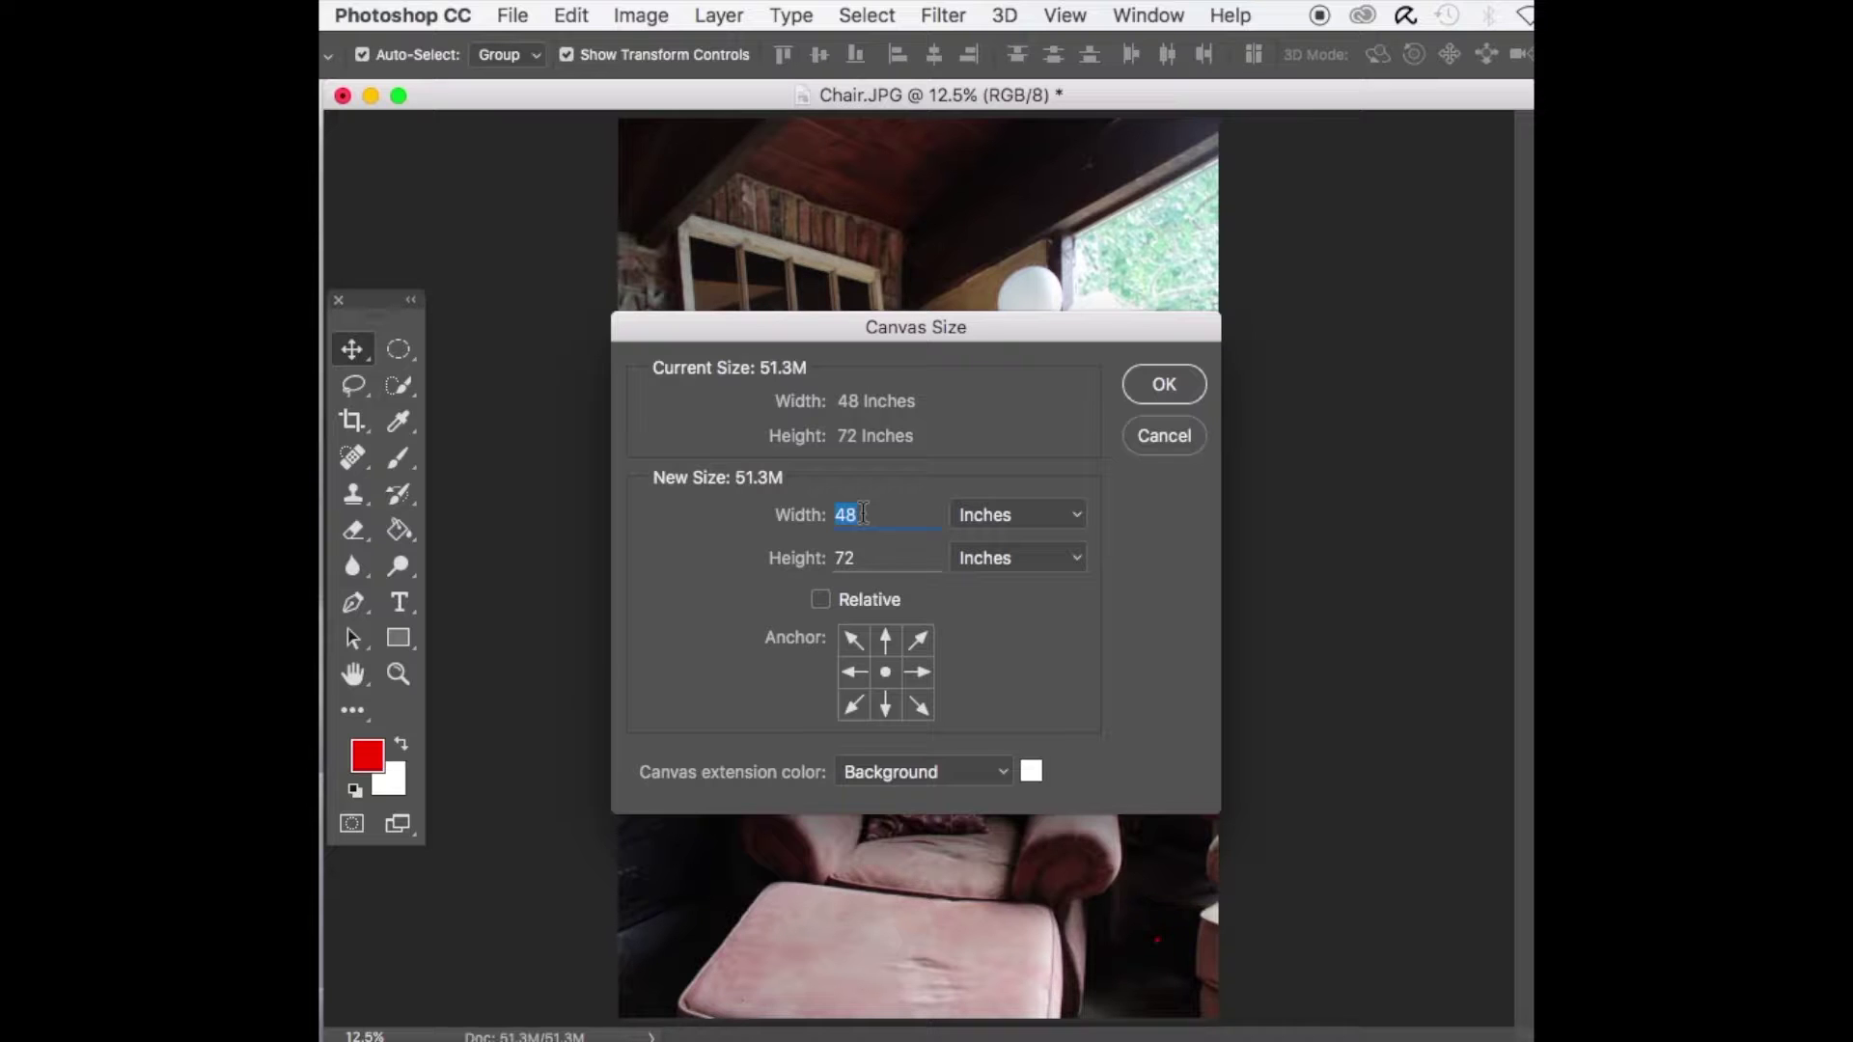
type("96")
double_click(851, 556)
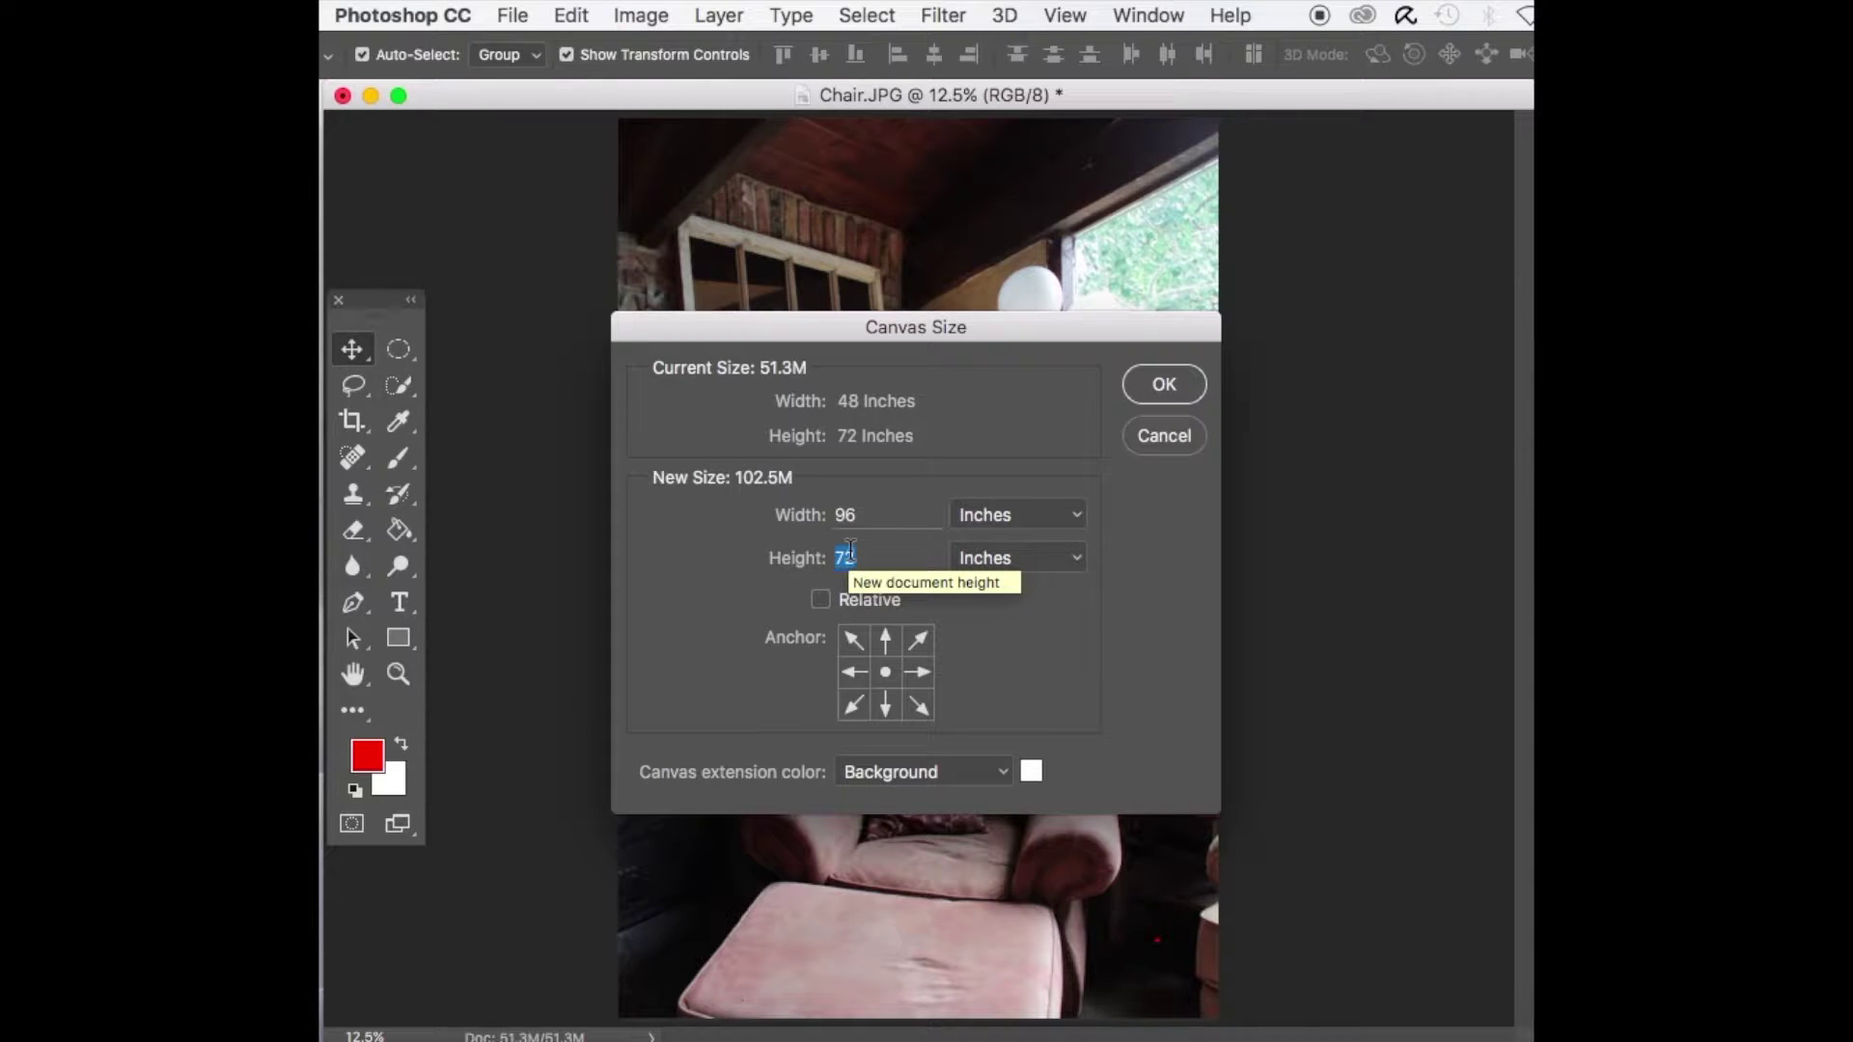
type("144")
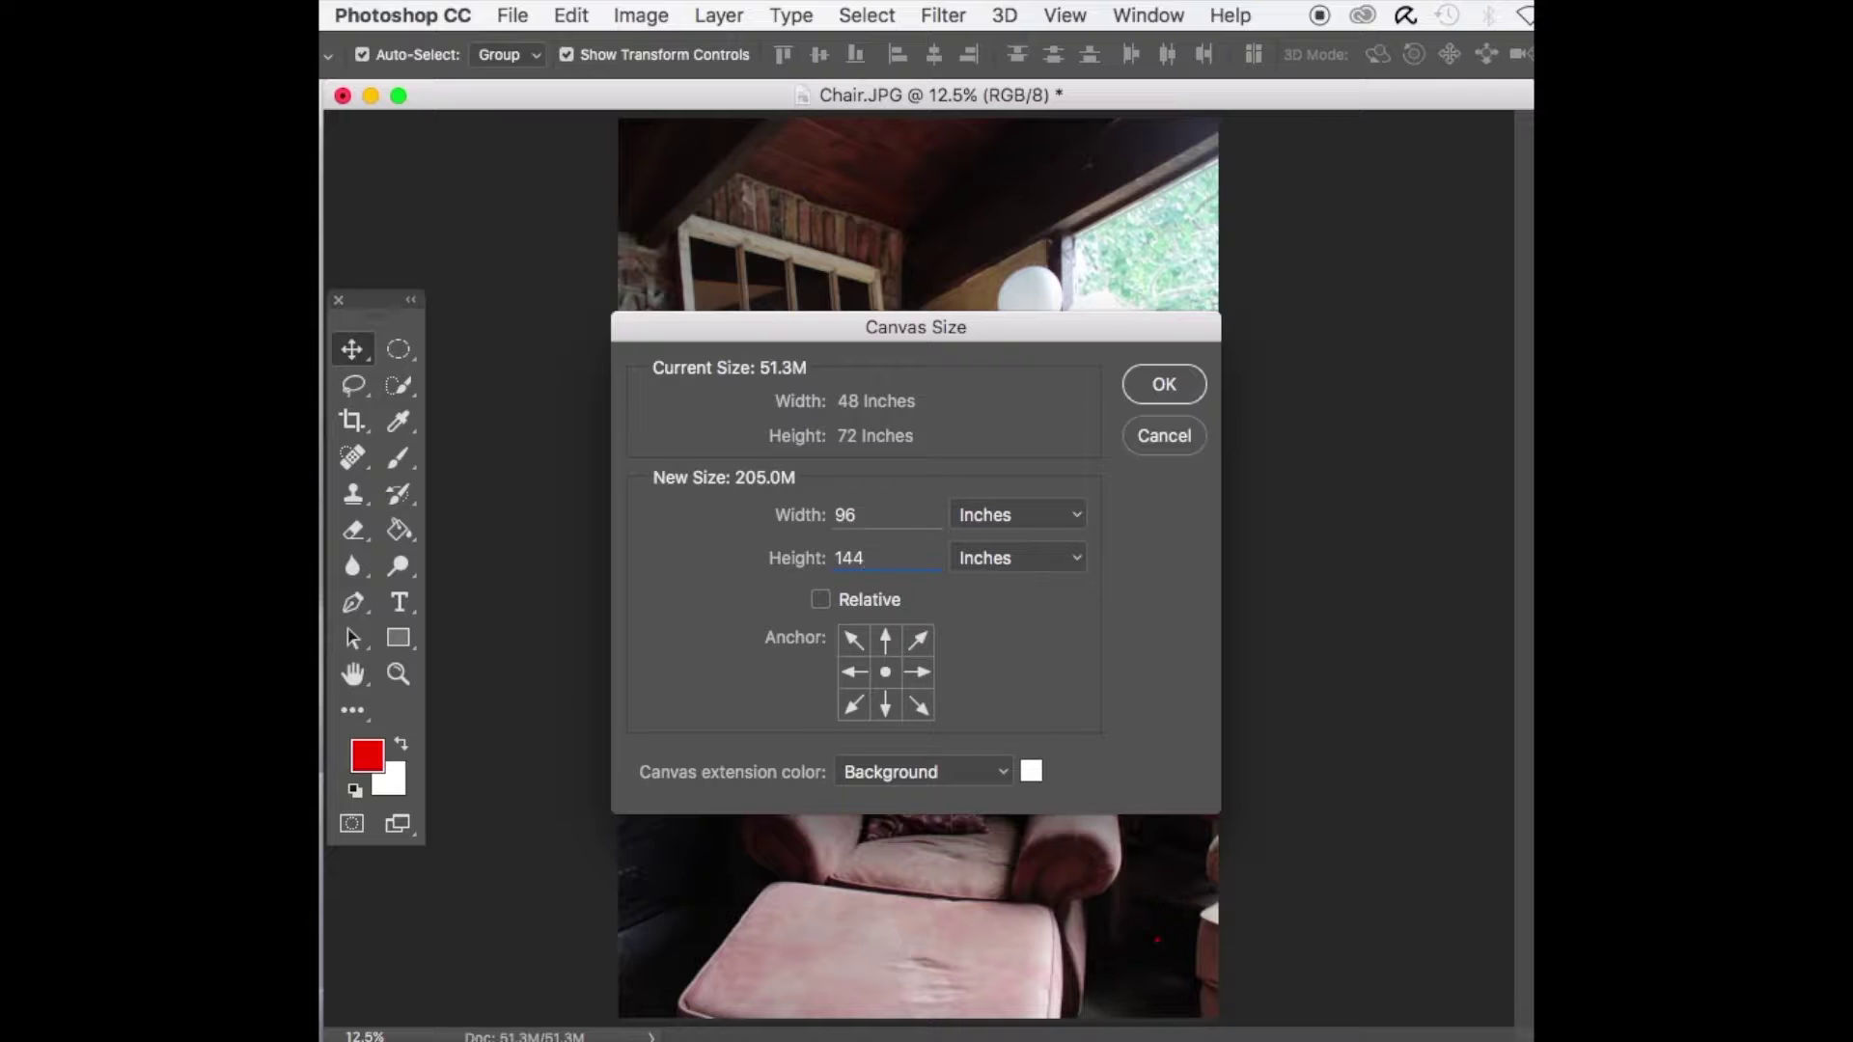
left_click(1149, 389)
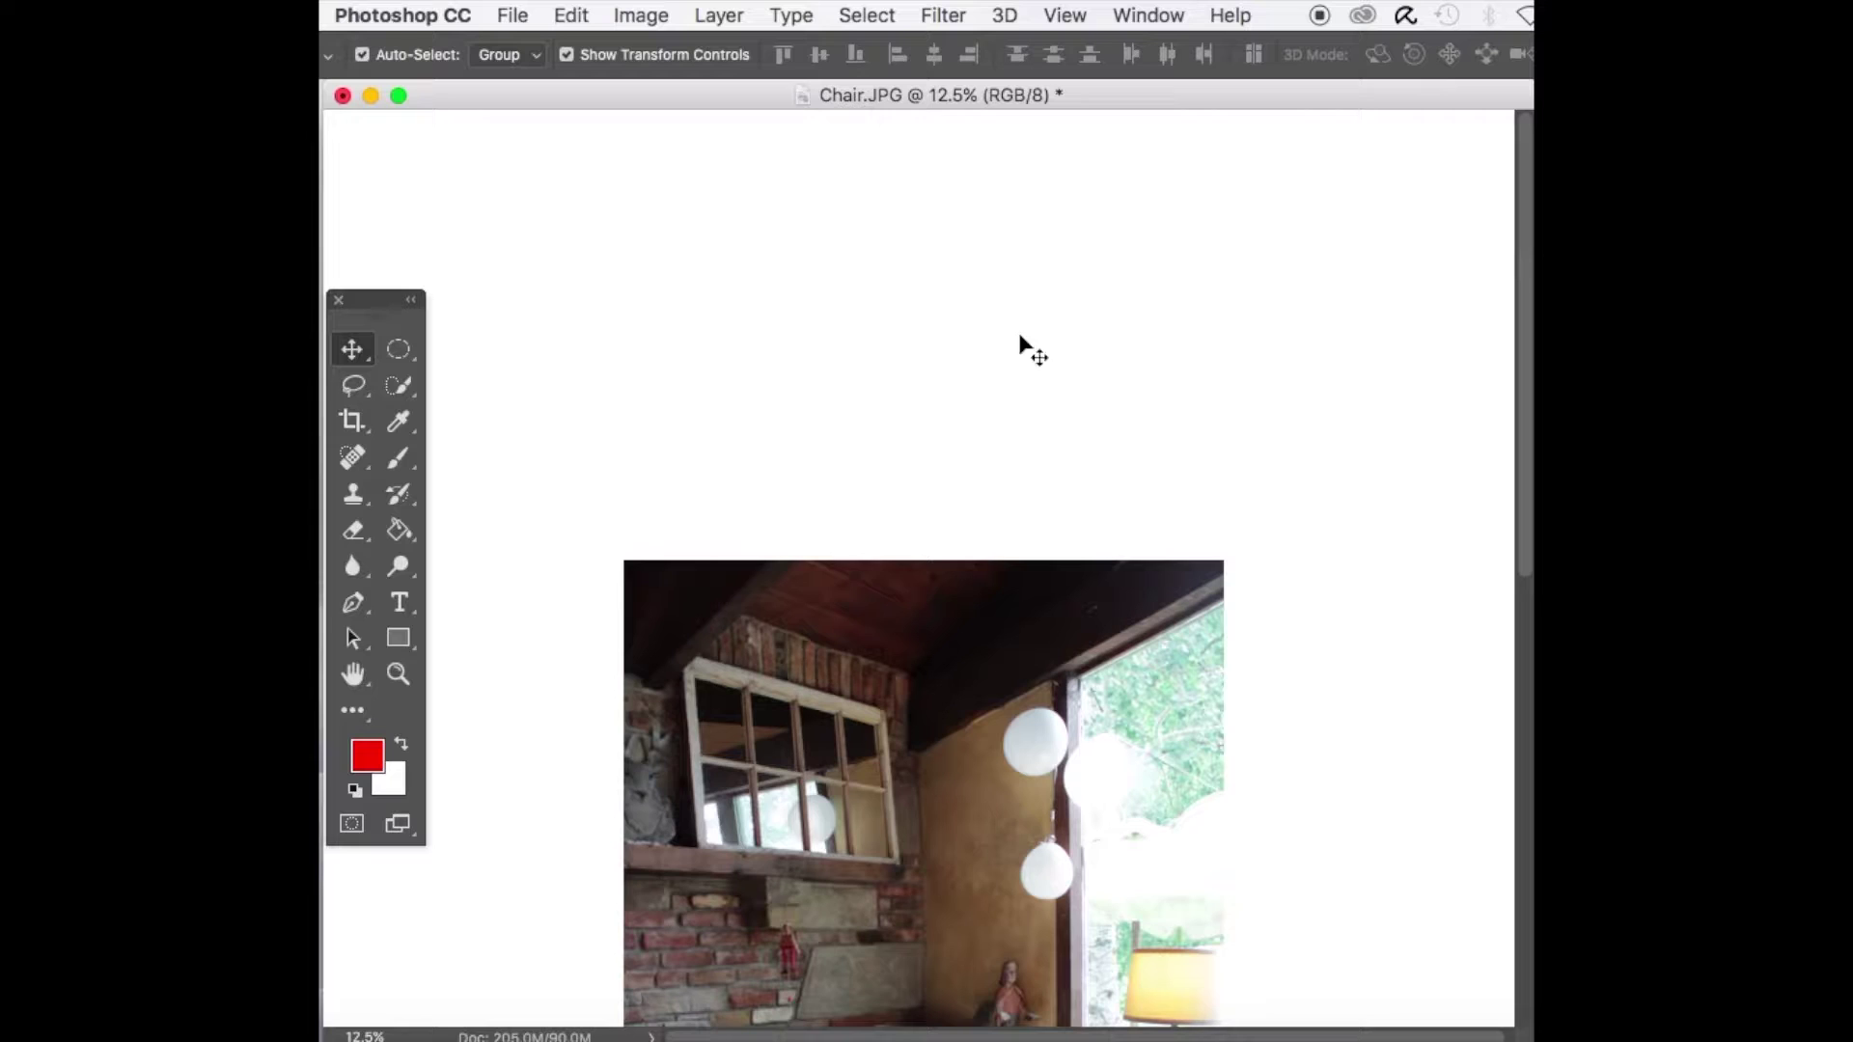
Add the word "Text" in red at 300 pt on the white canvas above the photo.
left_click(372, 1034)
left_click(1202, 325)
key("super+0")
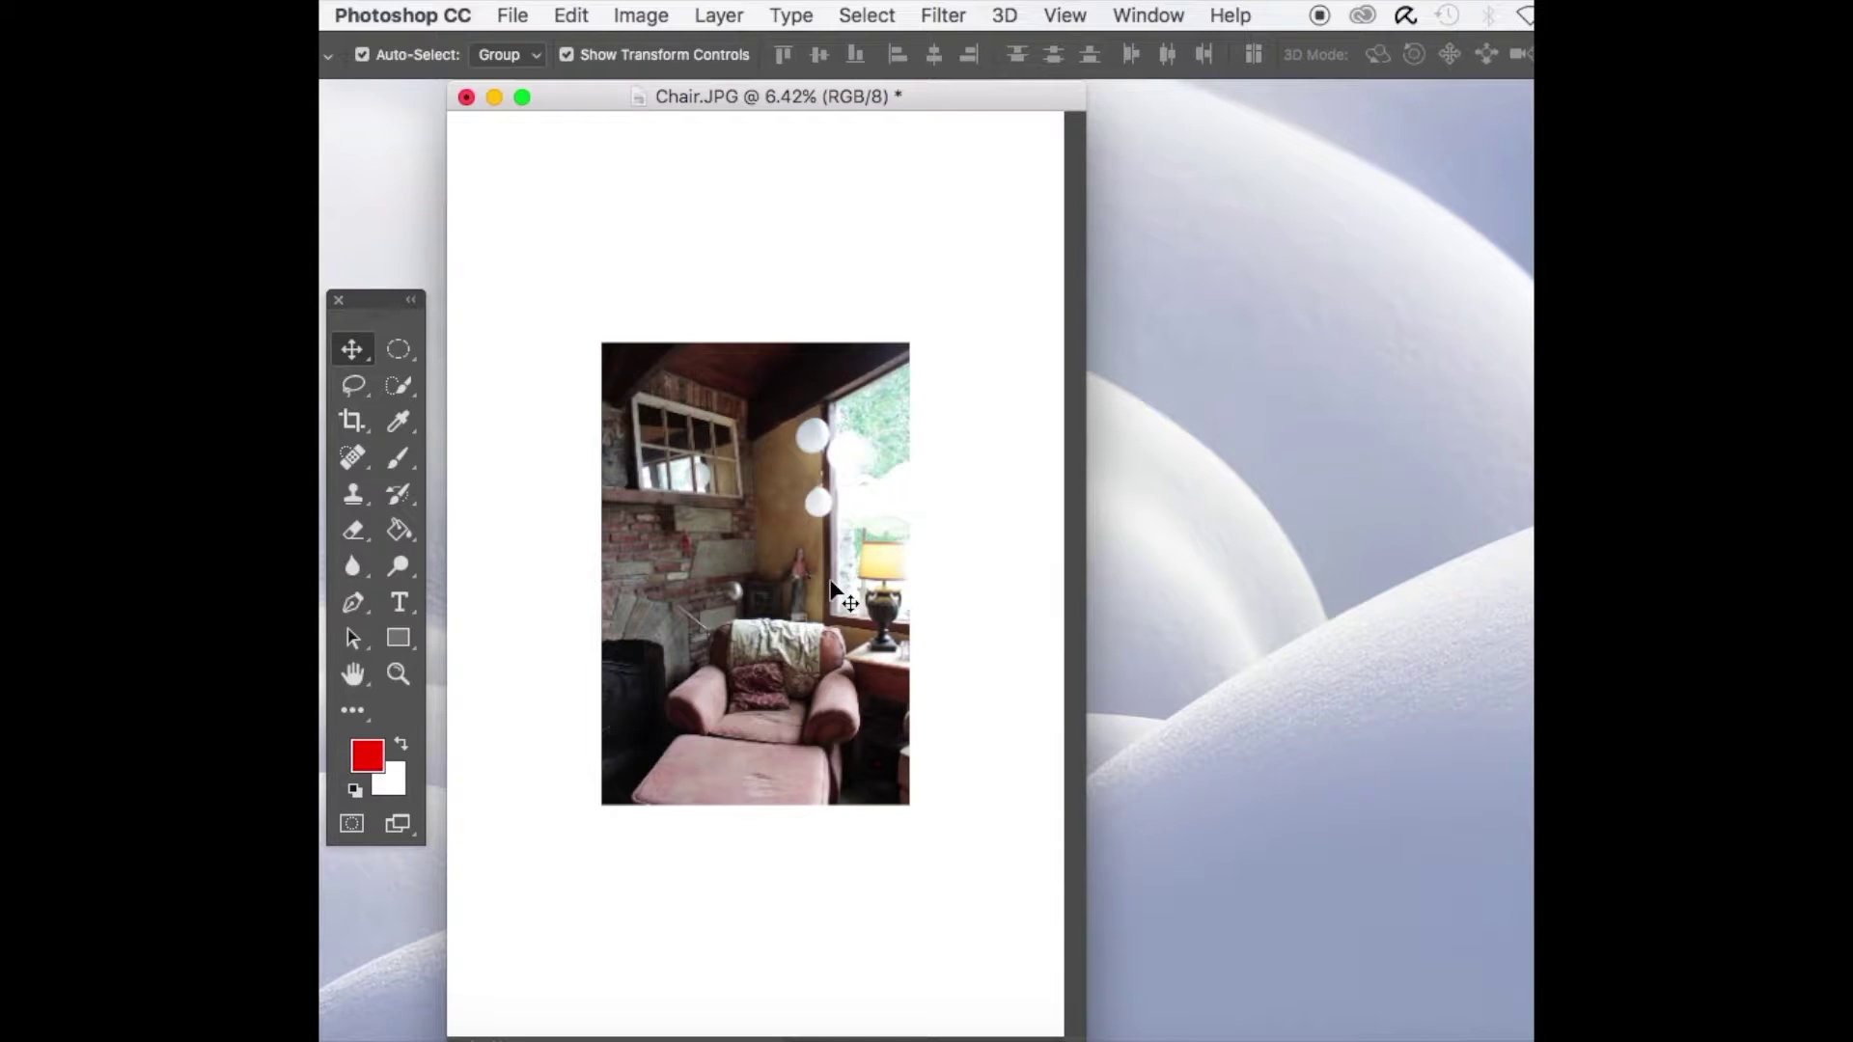
left_click(399, 608)
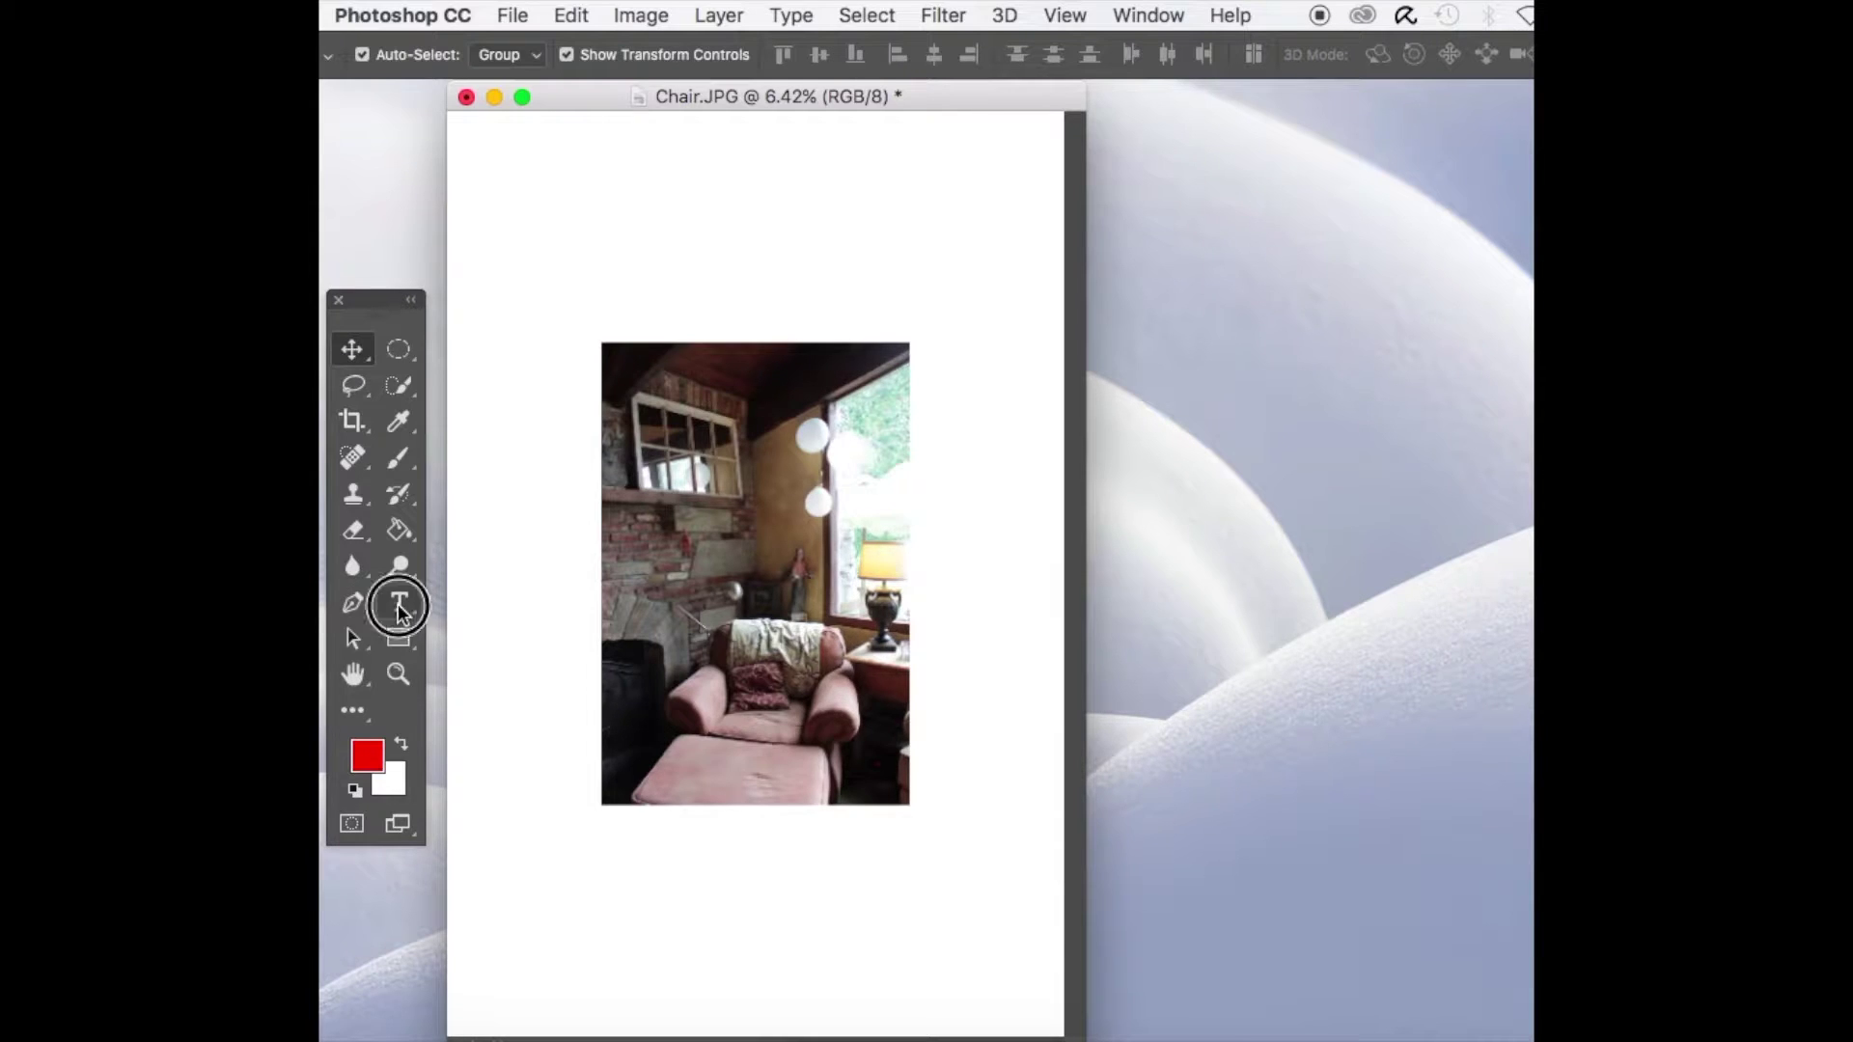
left_click(583, 253)
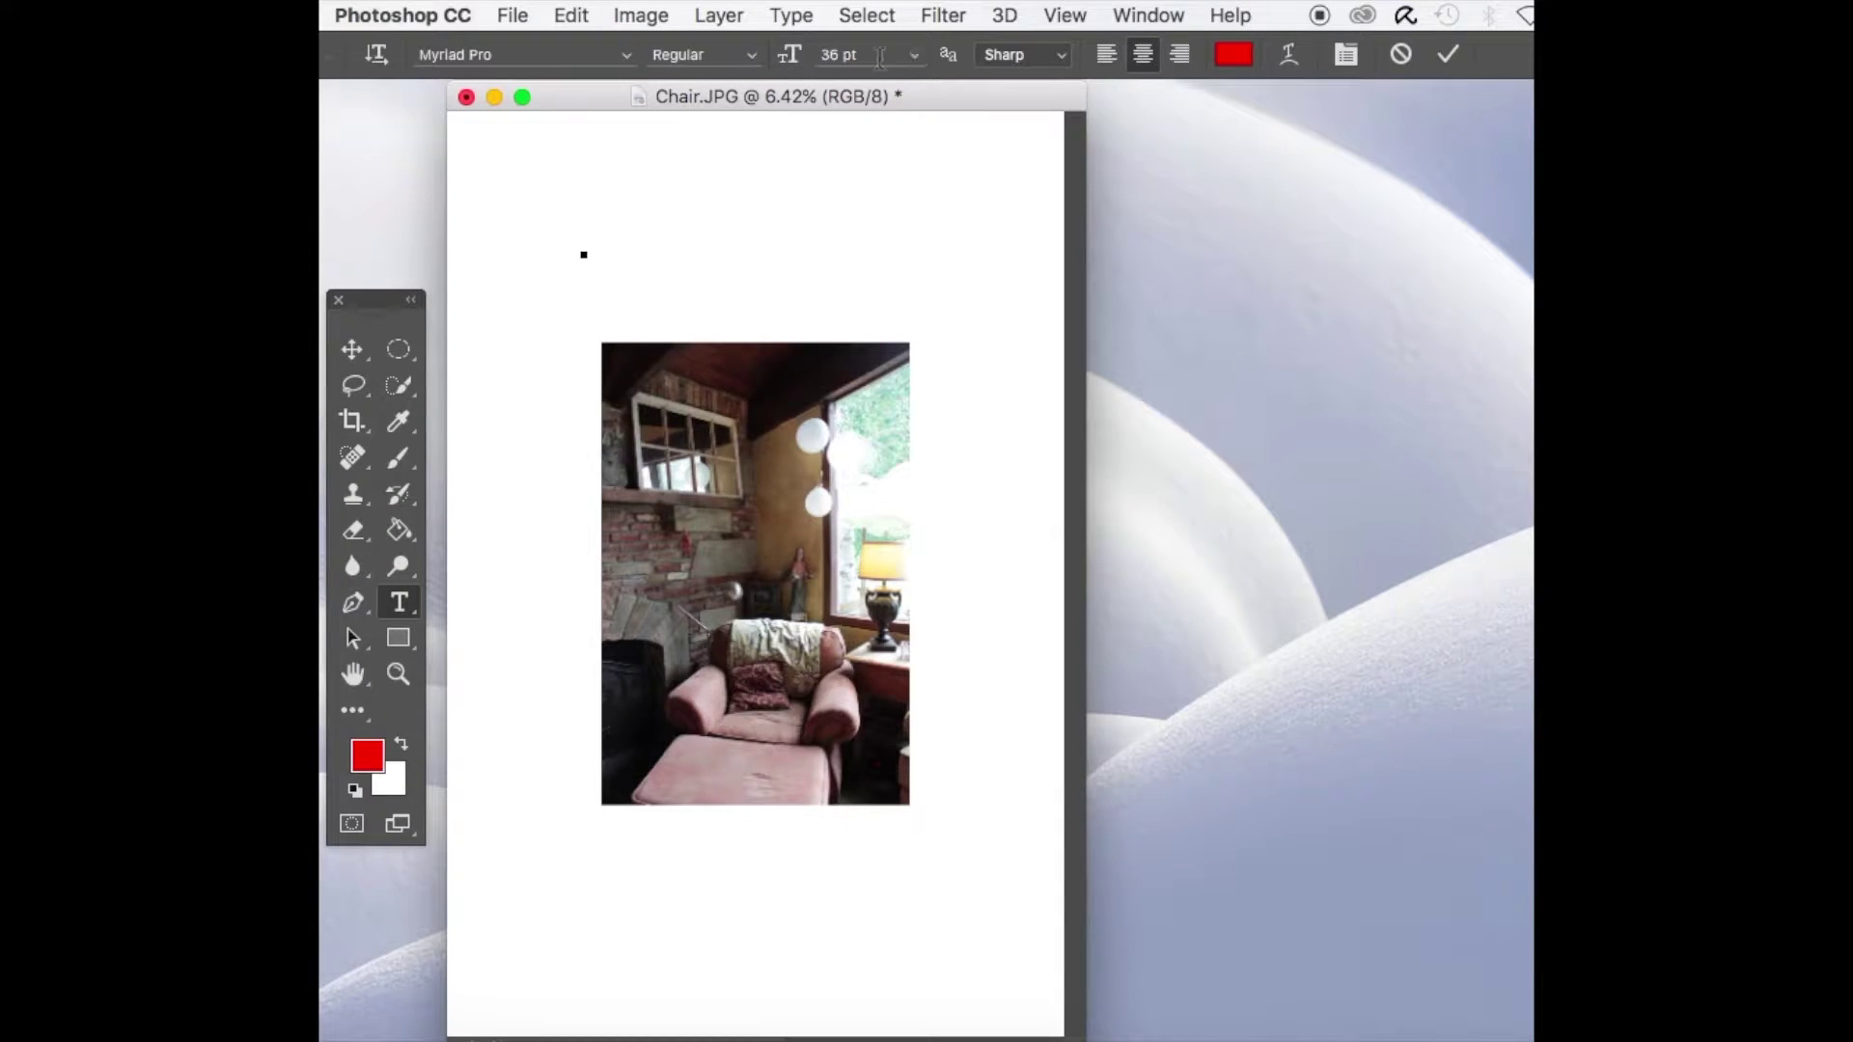
left_click(829, 58)
type("300")
key("Return")
type("Text")
Scale the text proportionally to about 771% and commit the transform.
left_click(352, 348)
left_click(604, 251)
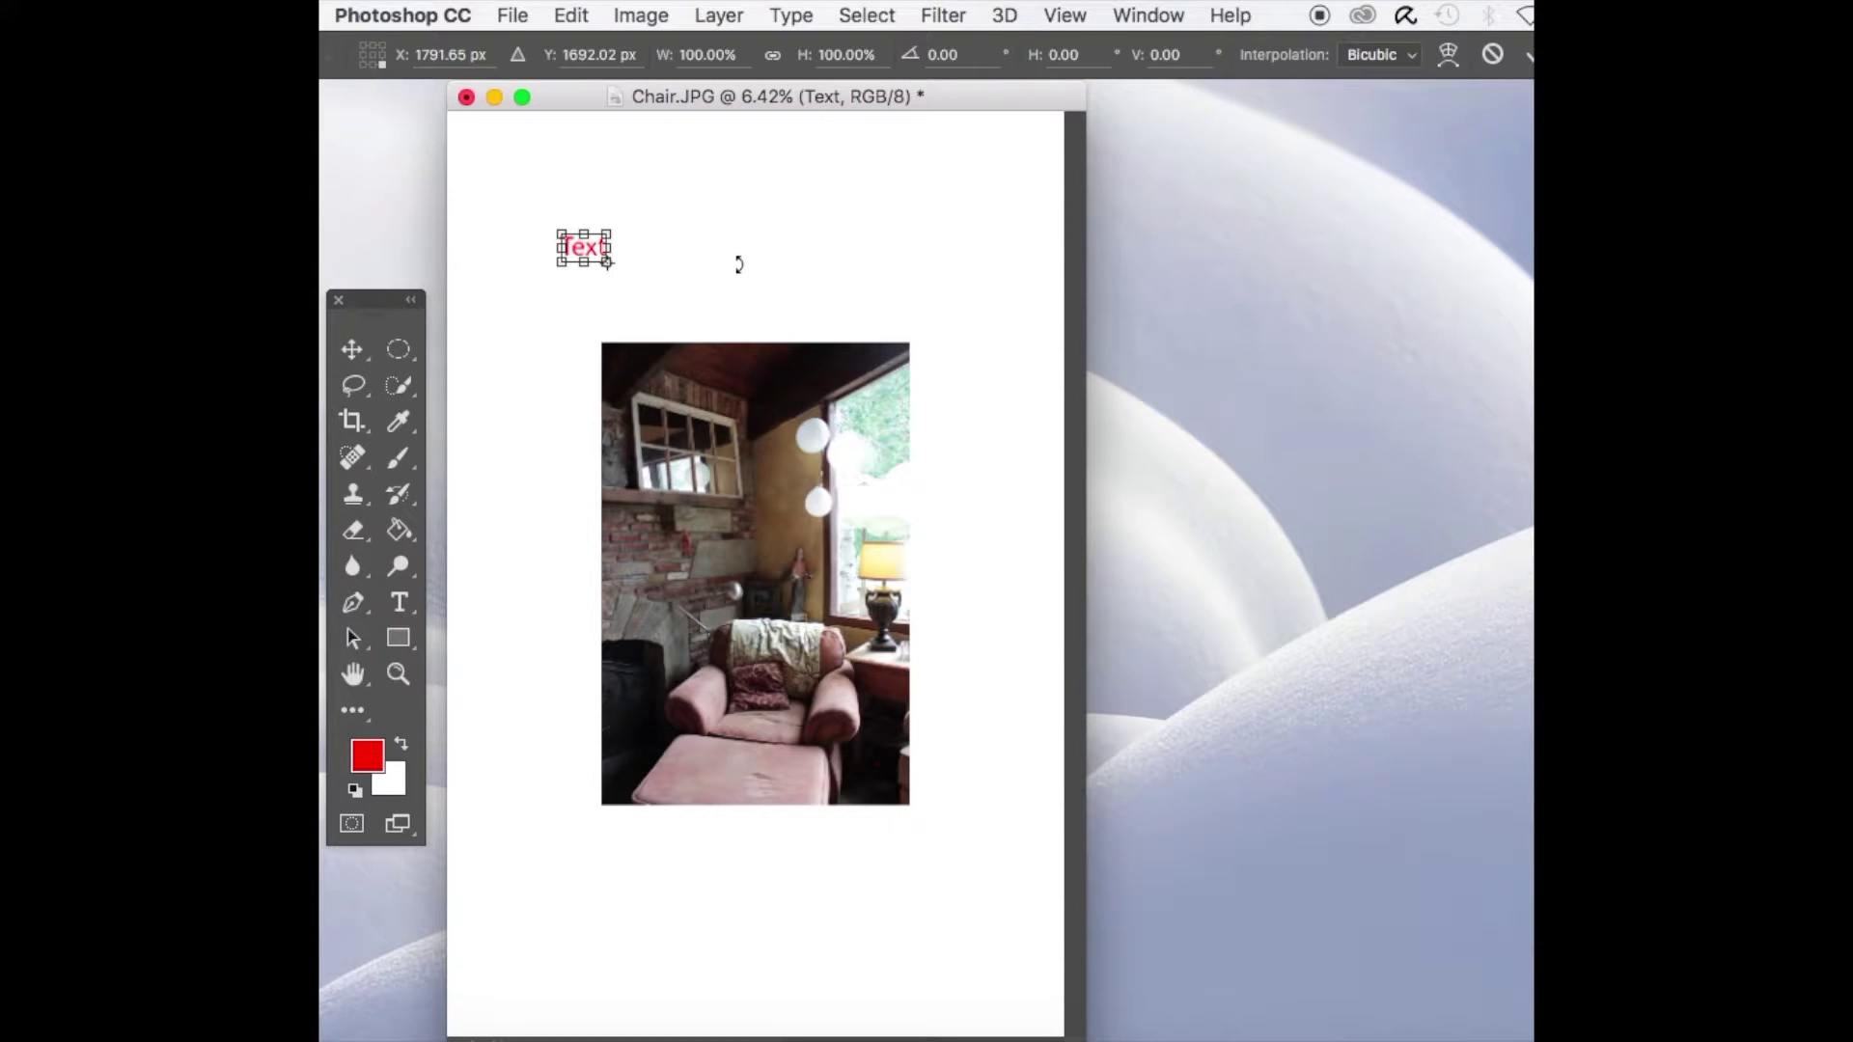
left_click_drag(608, 263, 935, 421)
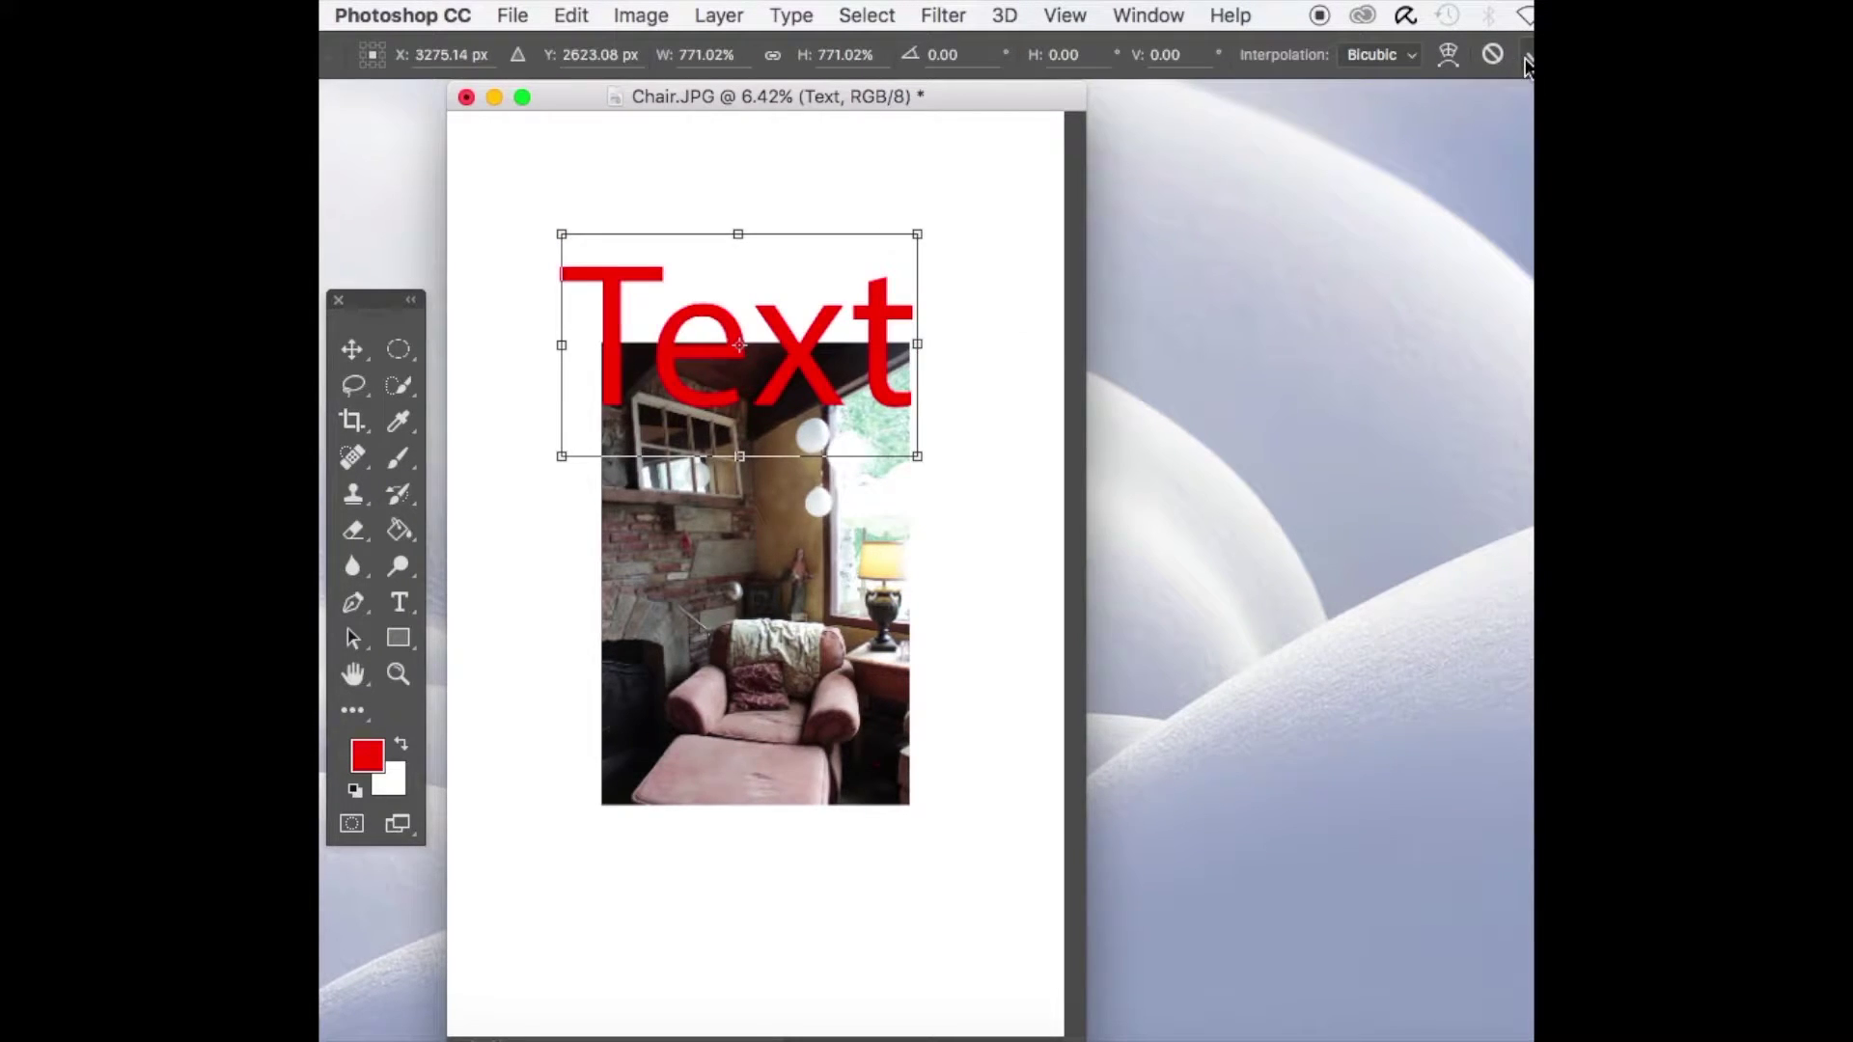
left_click(1525, 58)
Shrink the red text proportionally, commit the transform and place it centred in the white space above the photo.
left_click_drag(833, 327, 827, 215)
left_click_drag(898, 275, 709, 150)
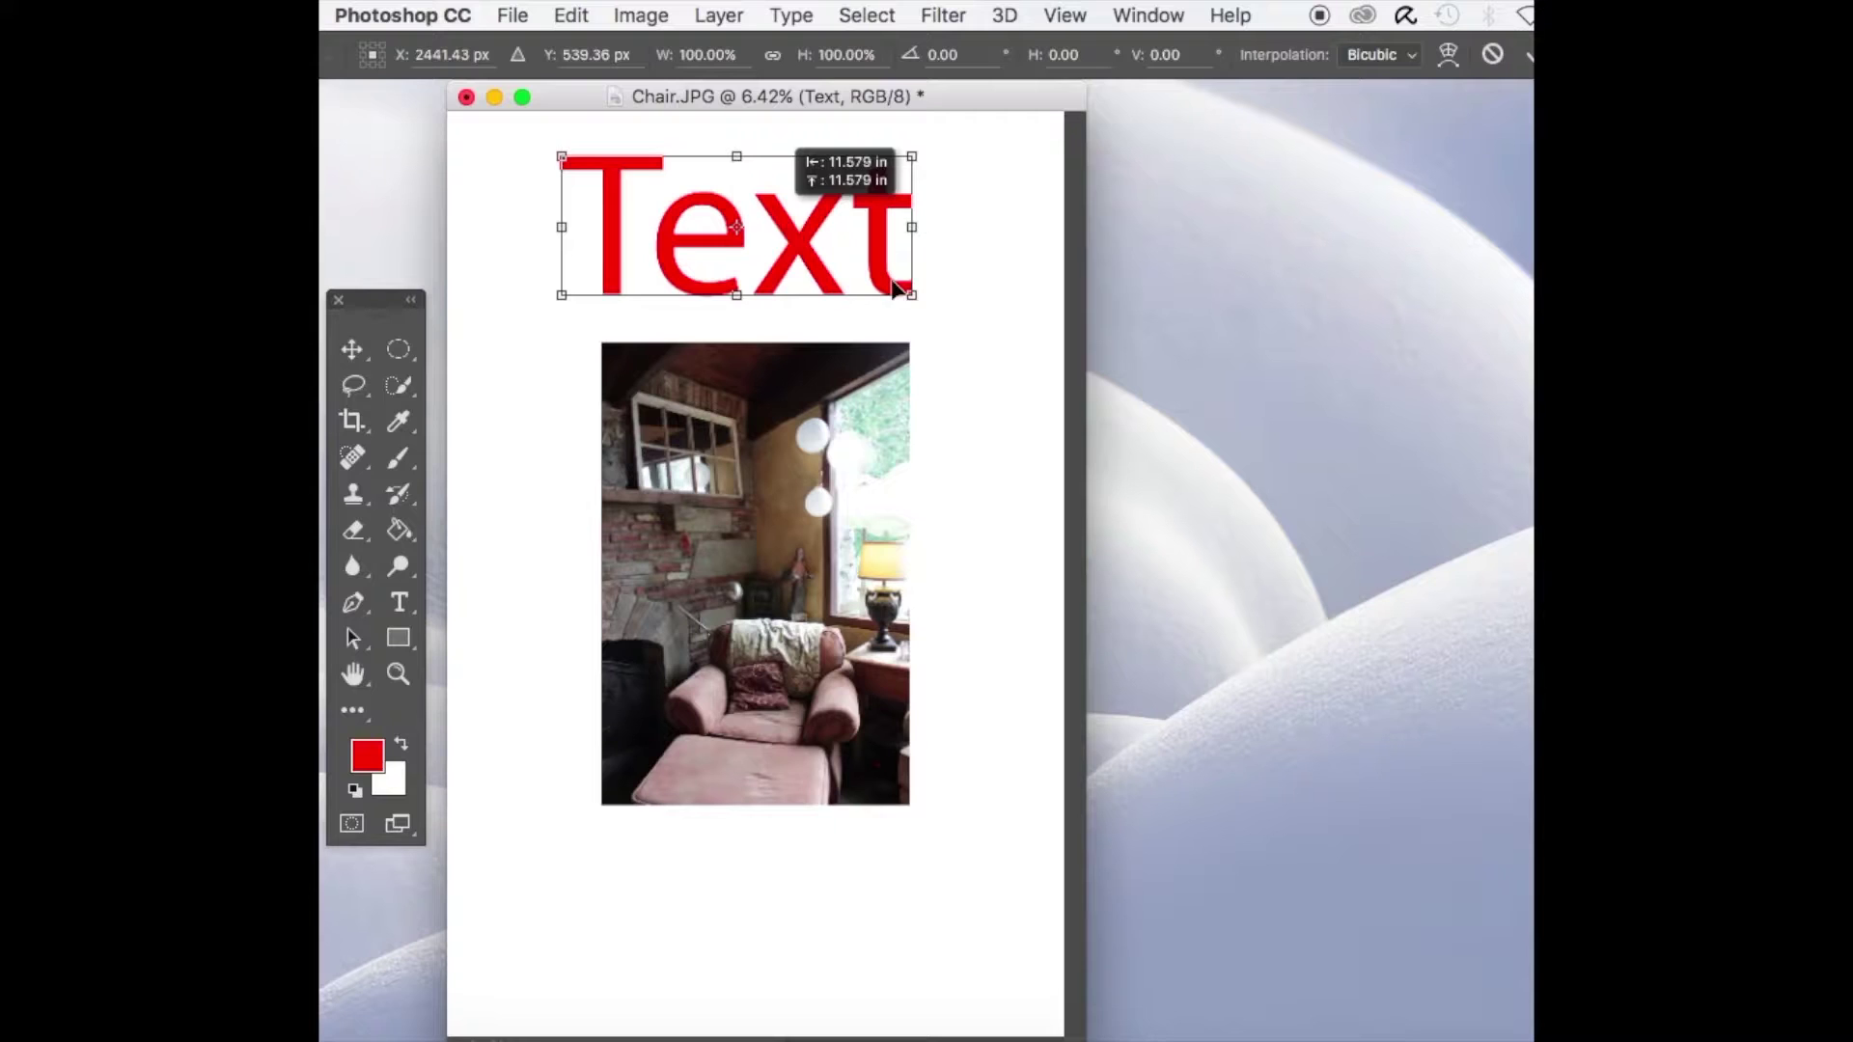
left_click_drag(842, 270, 712, 208)
key("Return")
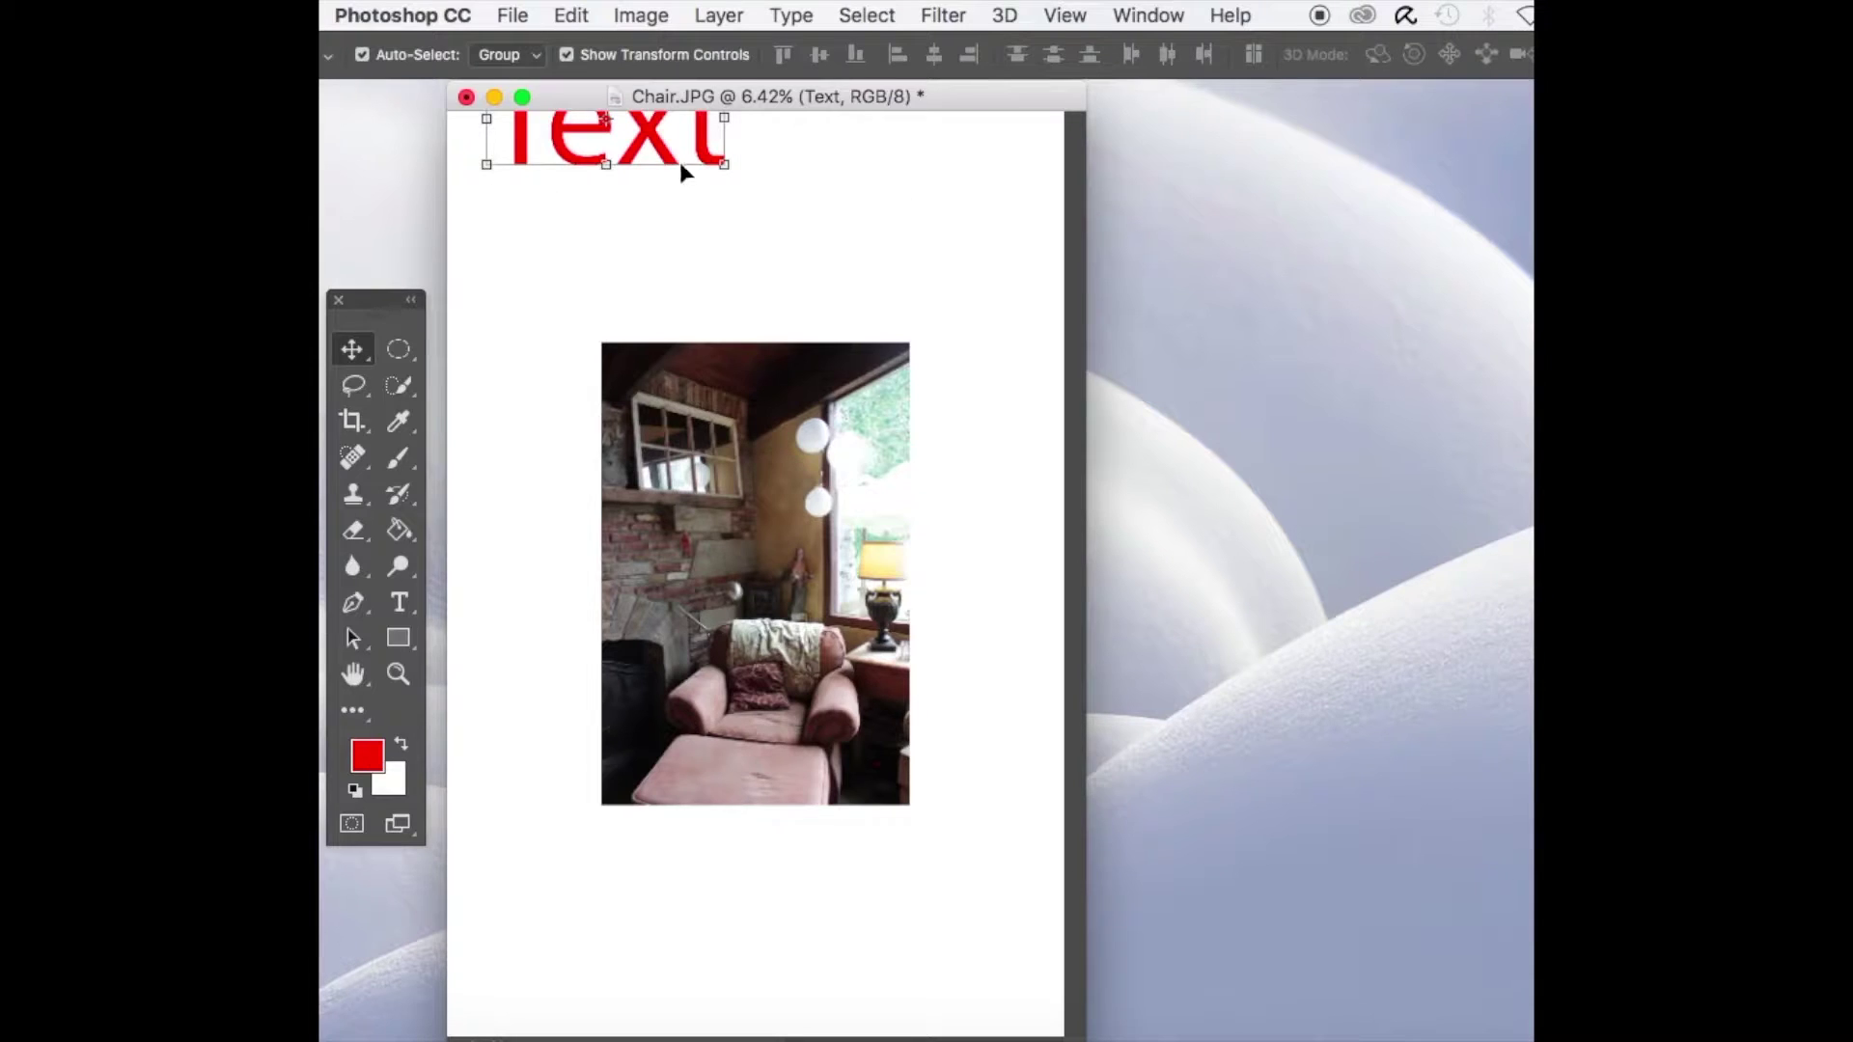
left_click_drag(670, 160, 789, 264)
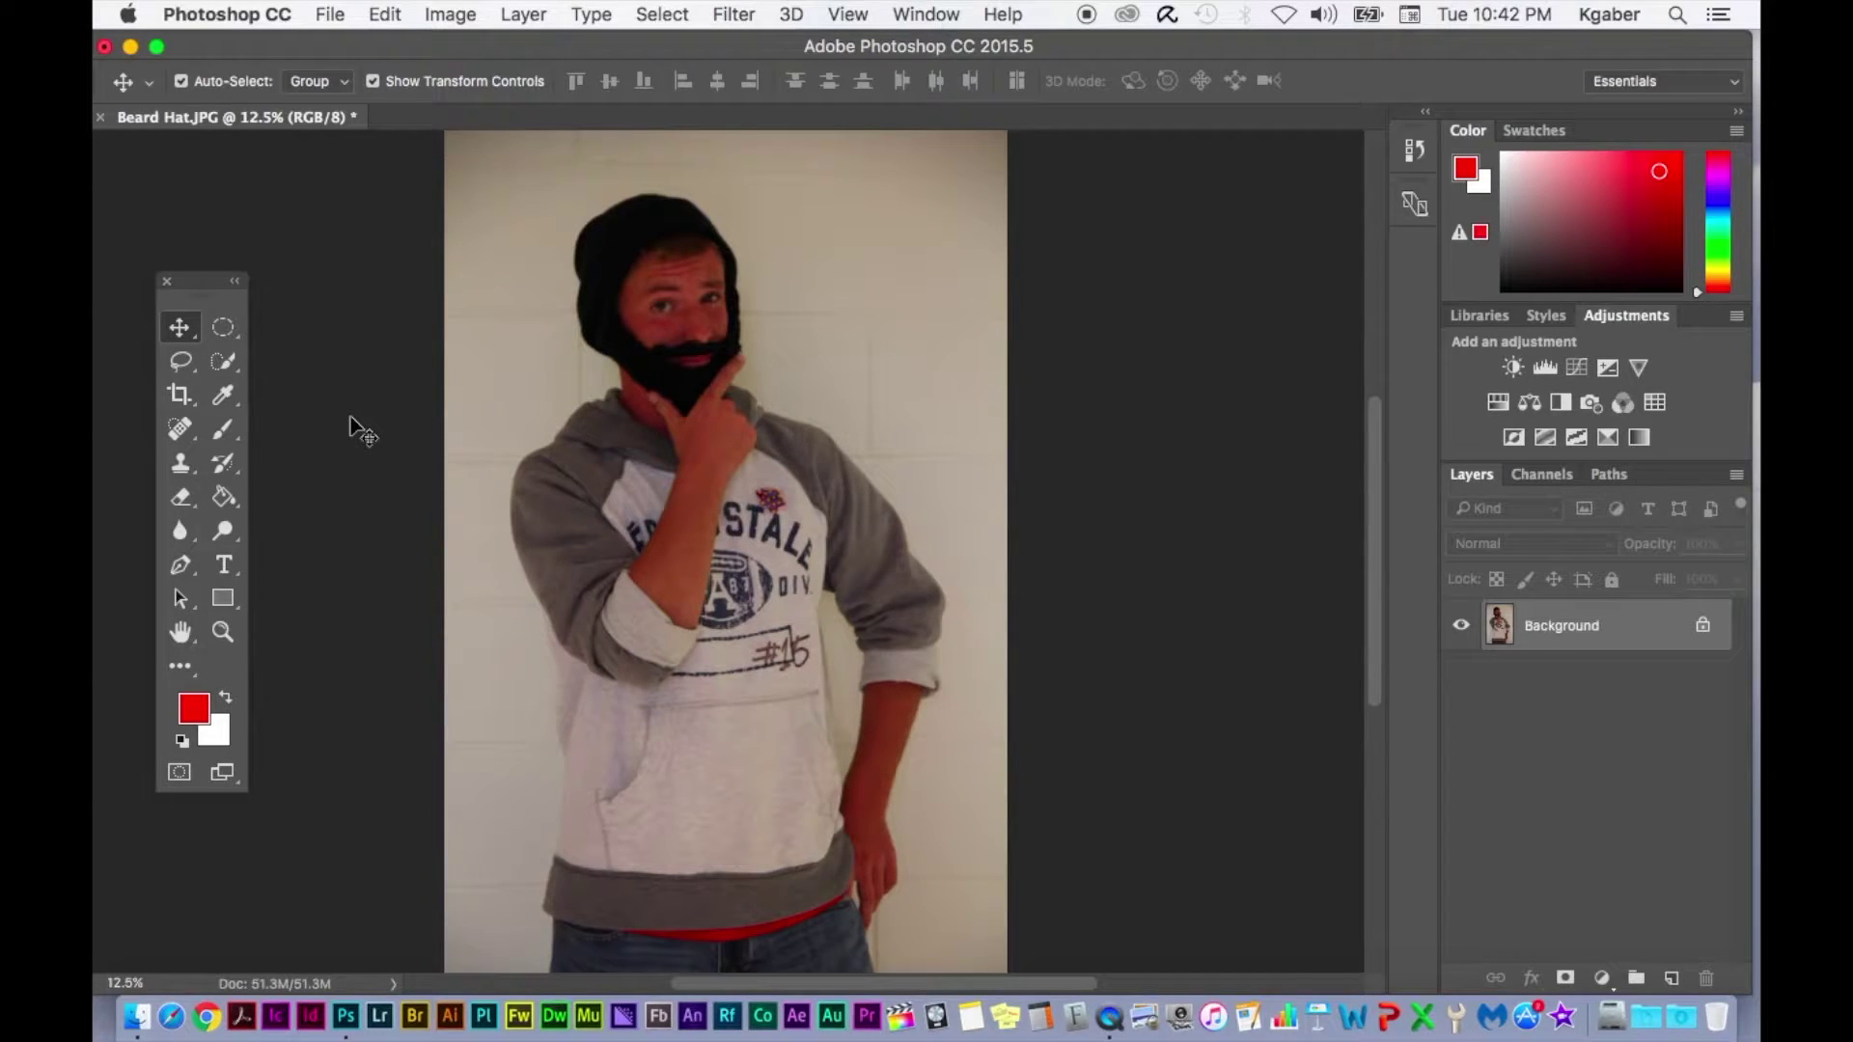
Open the Liquify filter for the Beard Hat.JPG photo and reposition its dialog.
left_click(731, 15)
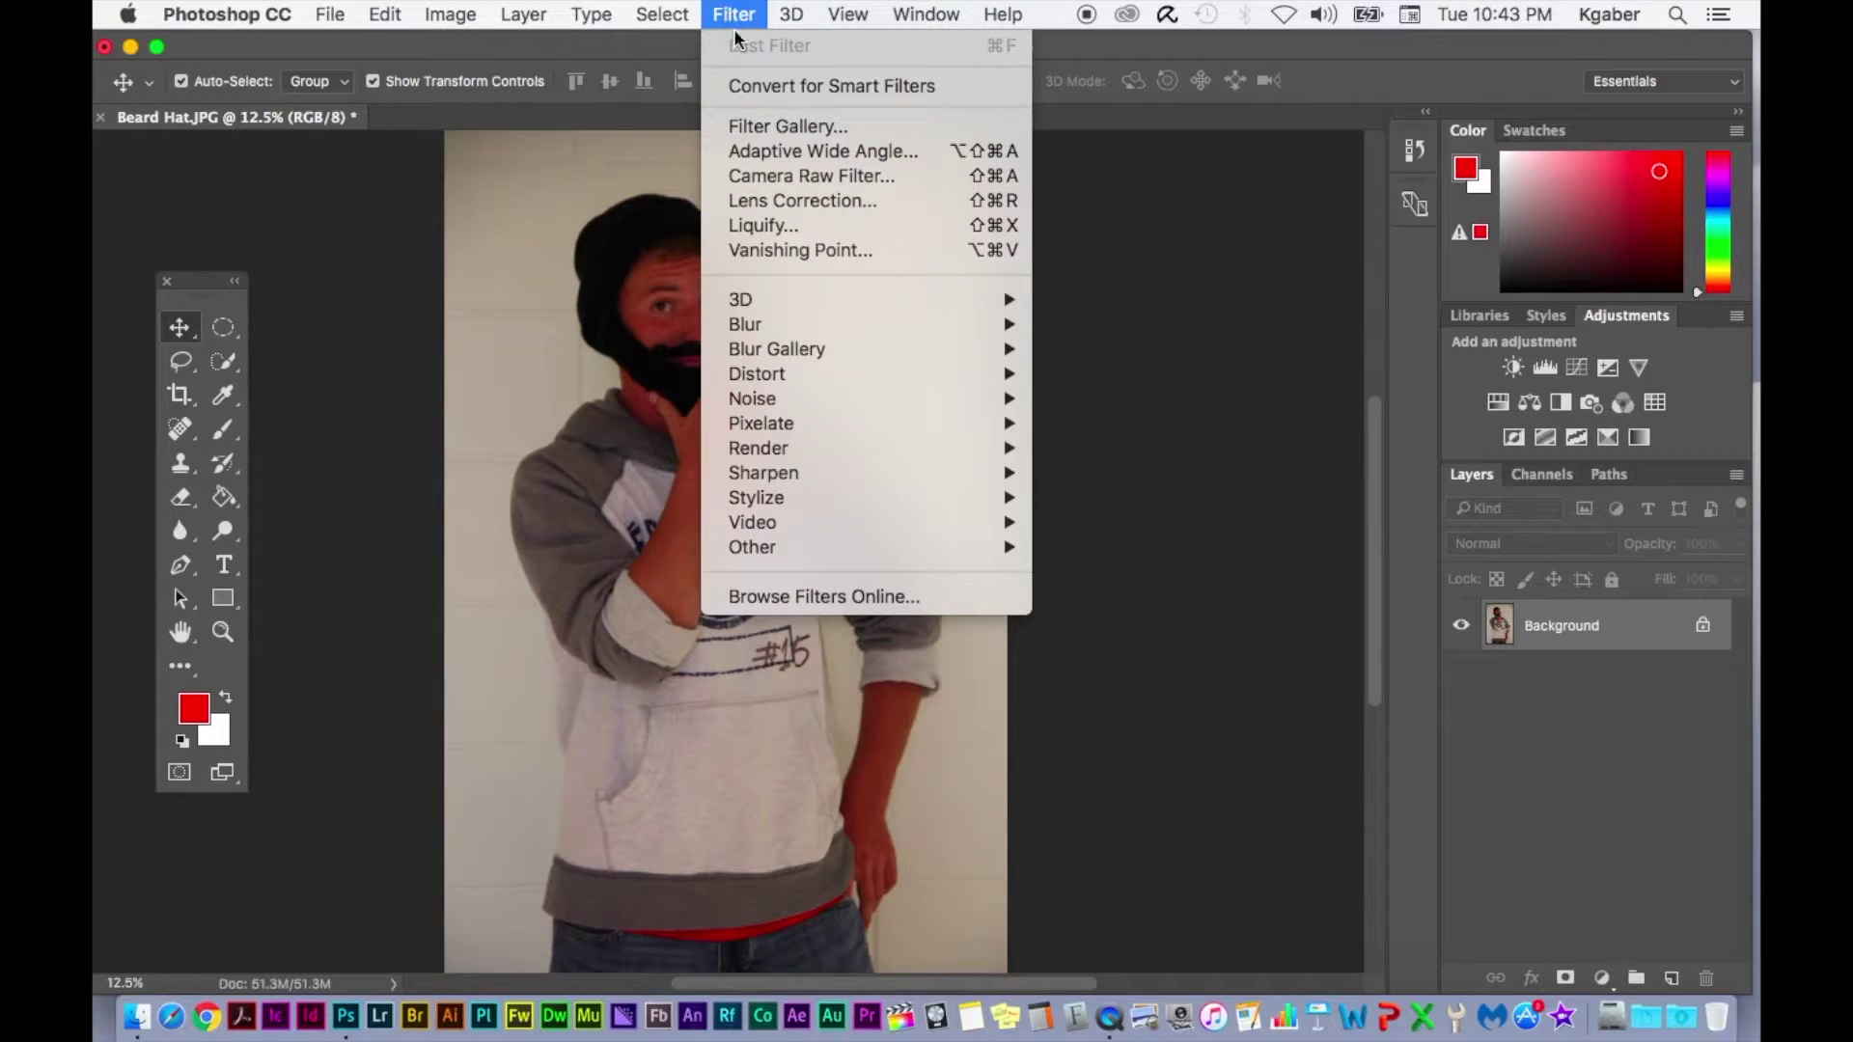
left_click(855, 224)
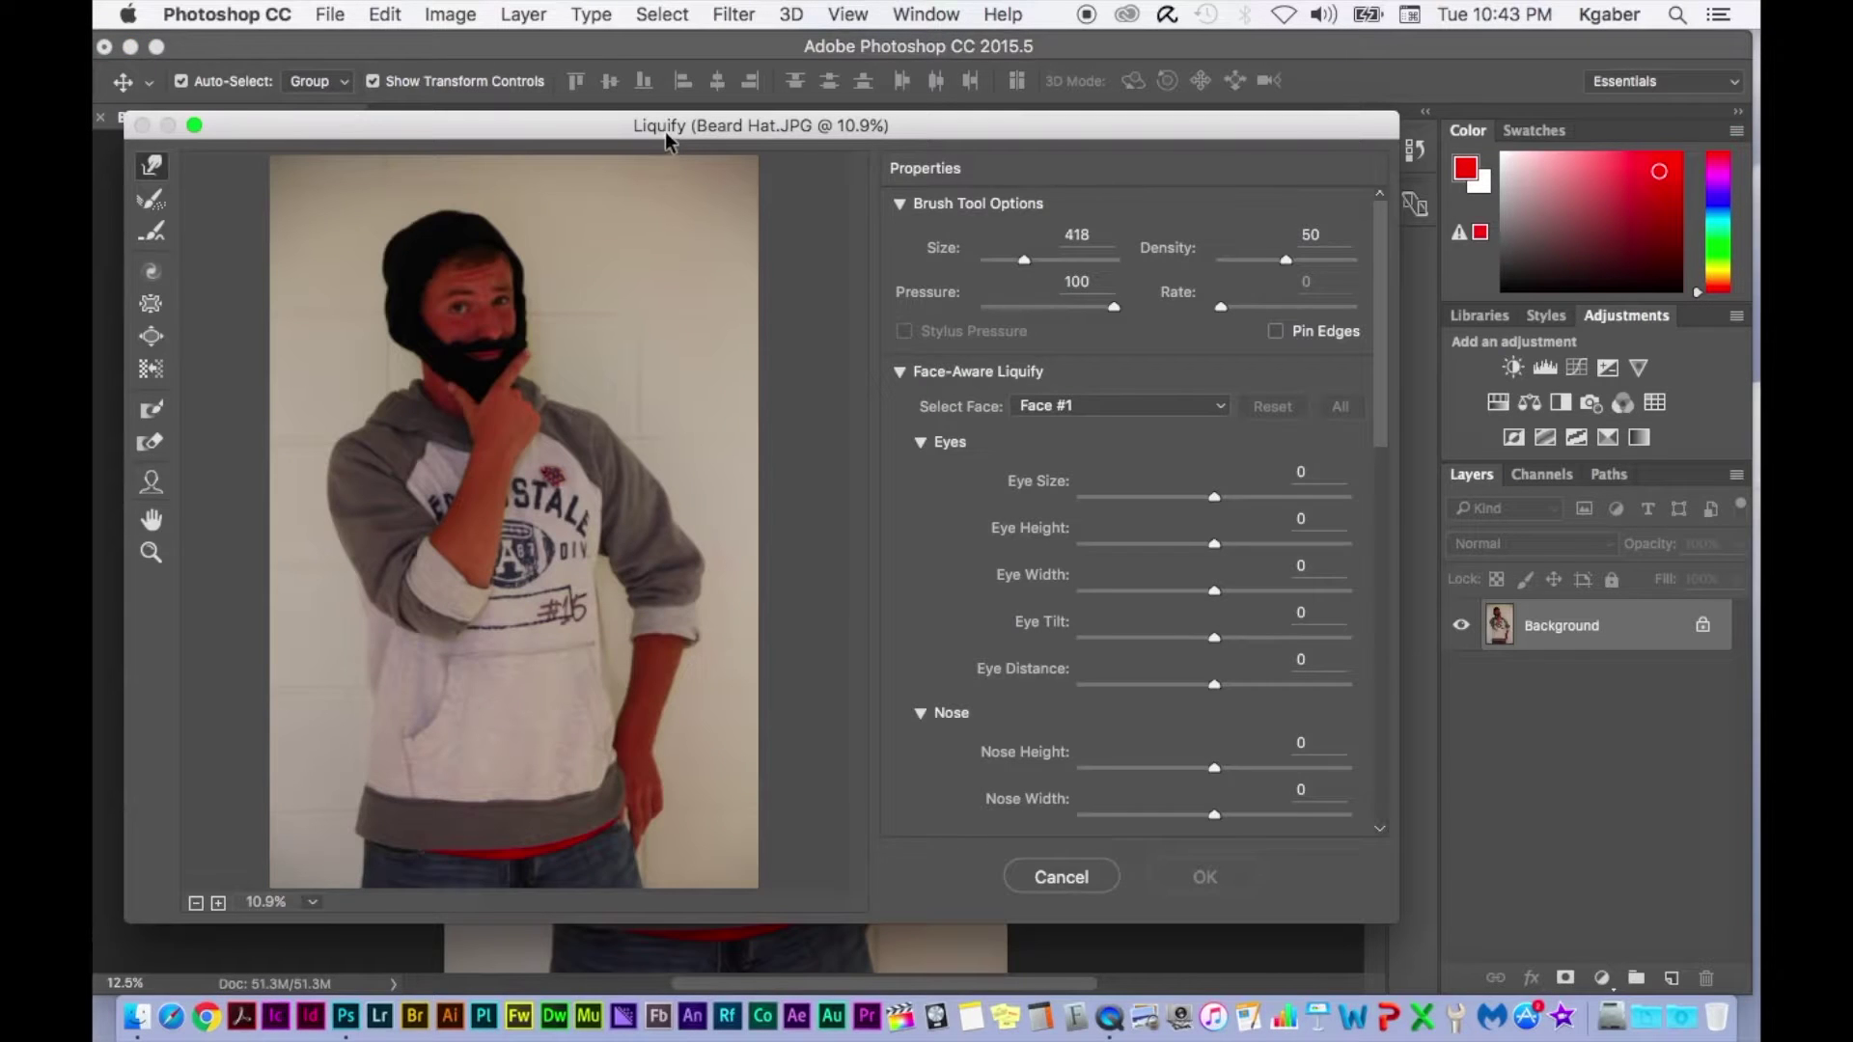
left_click_drag(664, 134, 766, 117)
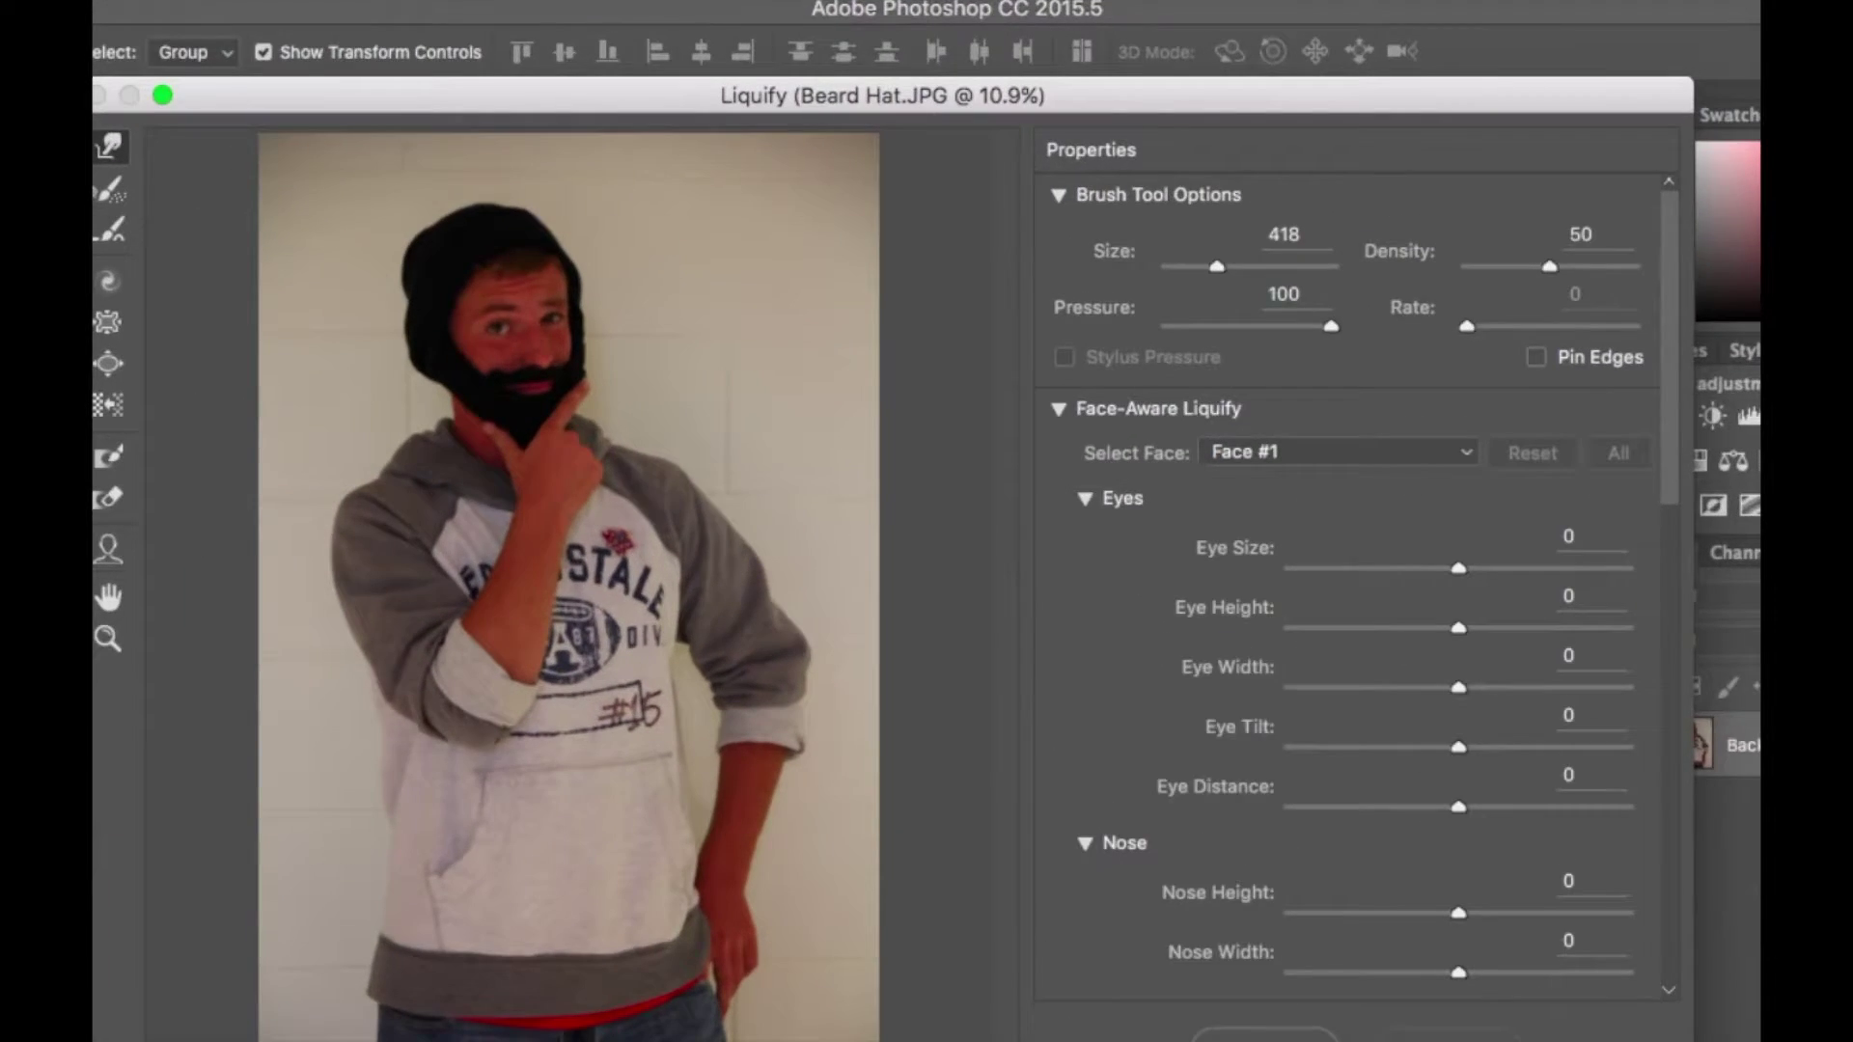
mouse_move(685, 92)
left_mouse_down()
mouse_move(734, 64)
mouse_move(754, 10)
mouse_move(720, 30)
left_mouse_up()
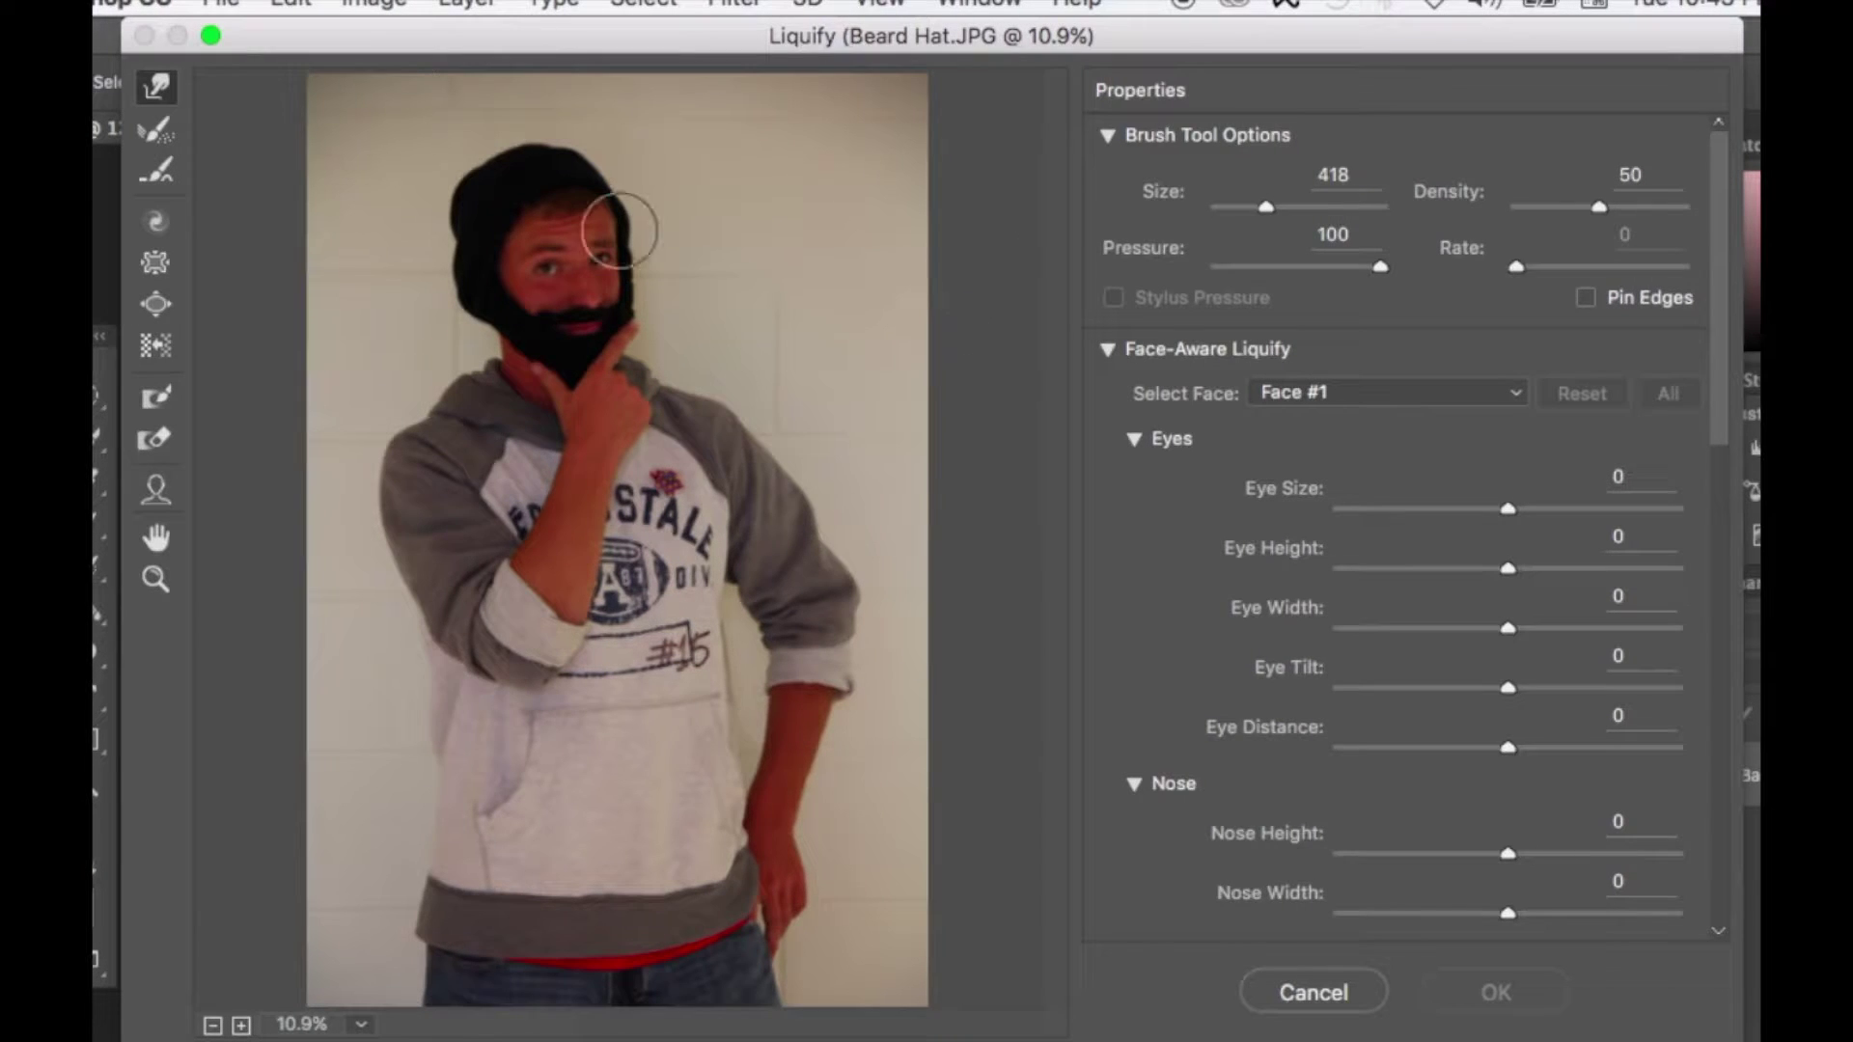
Try smearing the face and sweatshirt with the 418-size warp brush, and undo the distortion.
mouse_move(654, 227)
left_mouse_down()
mouse_move(491, 377)
mouse_move(591, 299)
mouse_move(550, 447)
mouse_move(587, 472)
mouse_move(445, 521)
mouse_move(420, 634)
mouse_move(740, 438)
mouse_move(632, 396)
mouse_move(382, 547)
mouse_move(515, 336)
mouse_move(605, 457)
mouse_move(488, 564)
mouse_move(414, 714)
mouse_move(723, 216)
mouse_move(864, 326)
mouse_move(772, 323)
mouse_move(445, 707)
mouse_move(359, 570)
mouse_move(752, 460)
mouse_move(738, 425)
left_mouse_up()
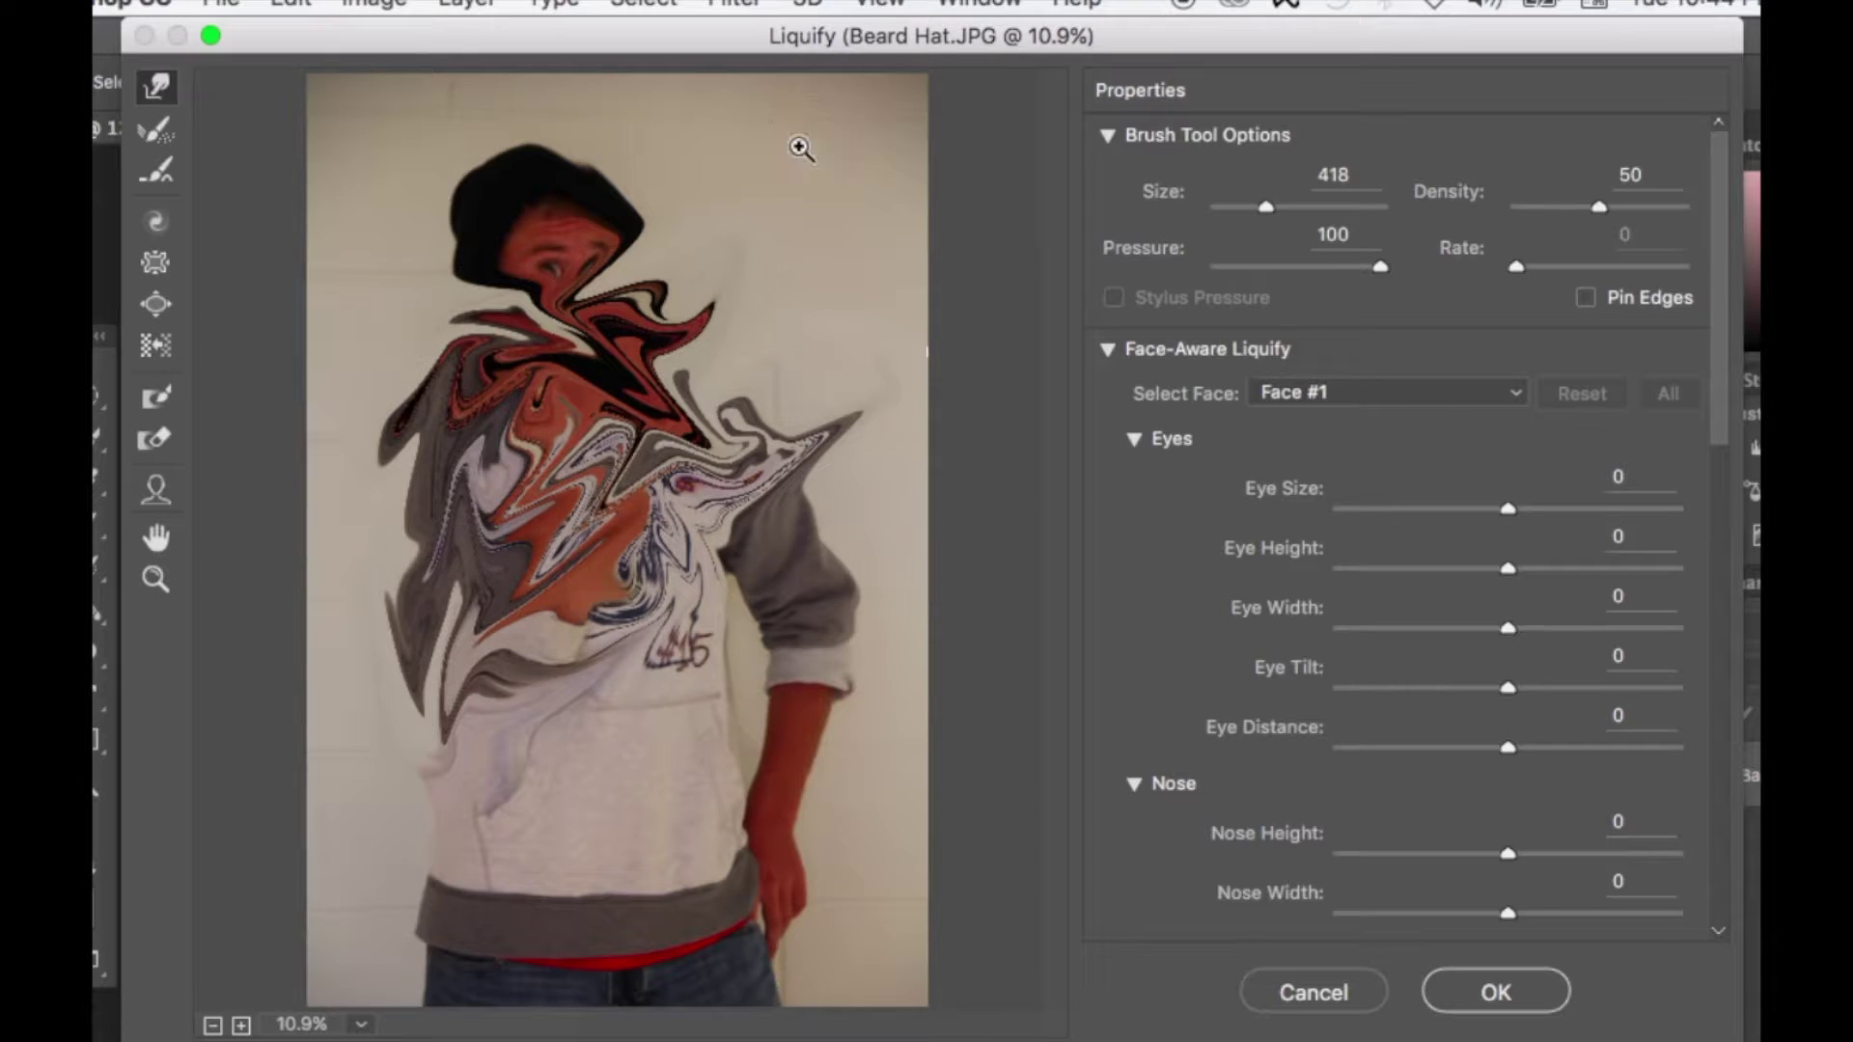
key("super+z")
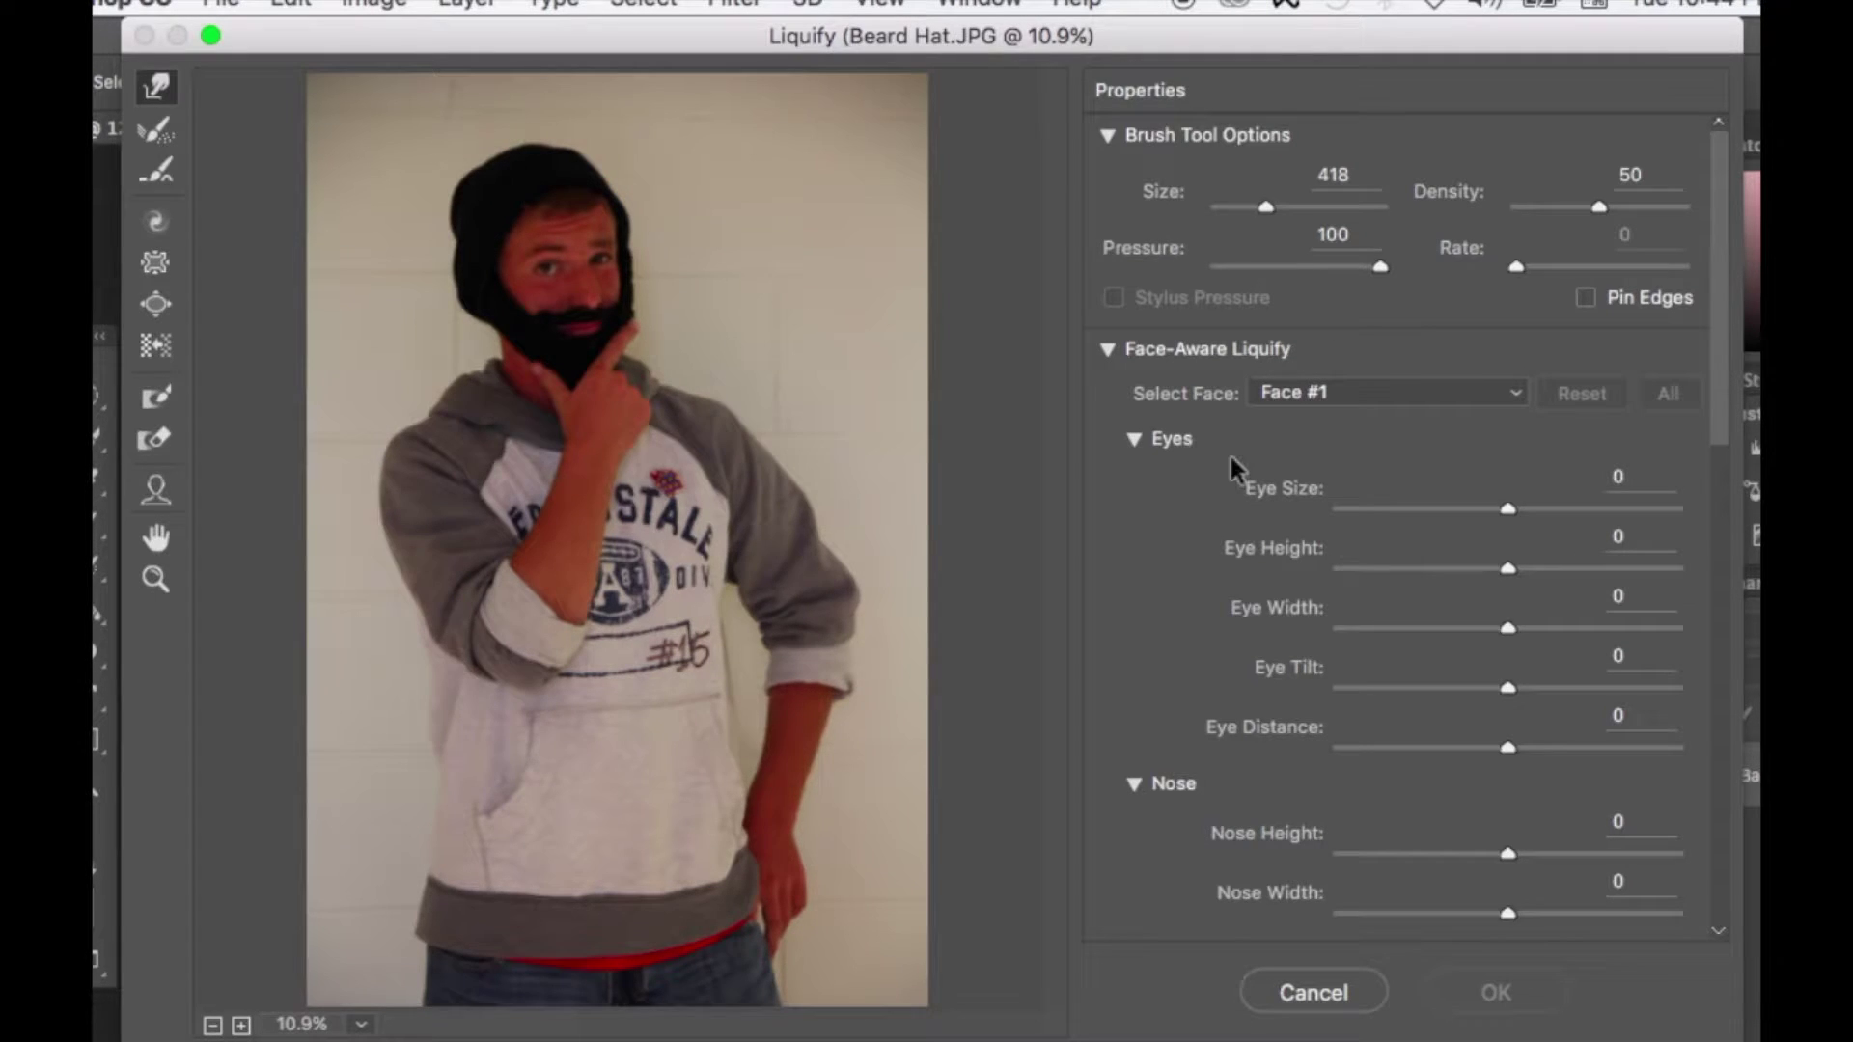
Examine the man's face up close in the Liquify preview at 50% zoom.
left_click(1368, 396)
left_click(1324, 390)
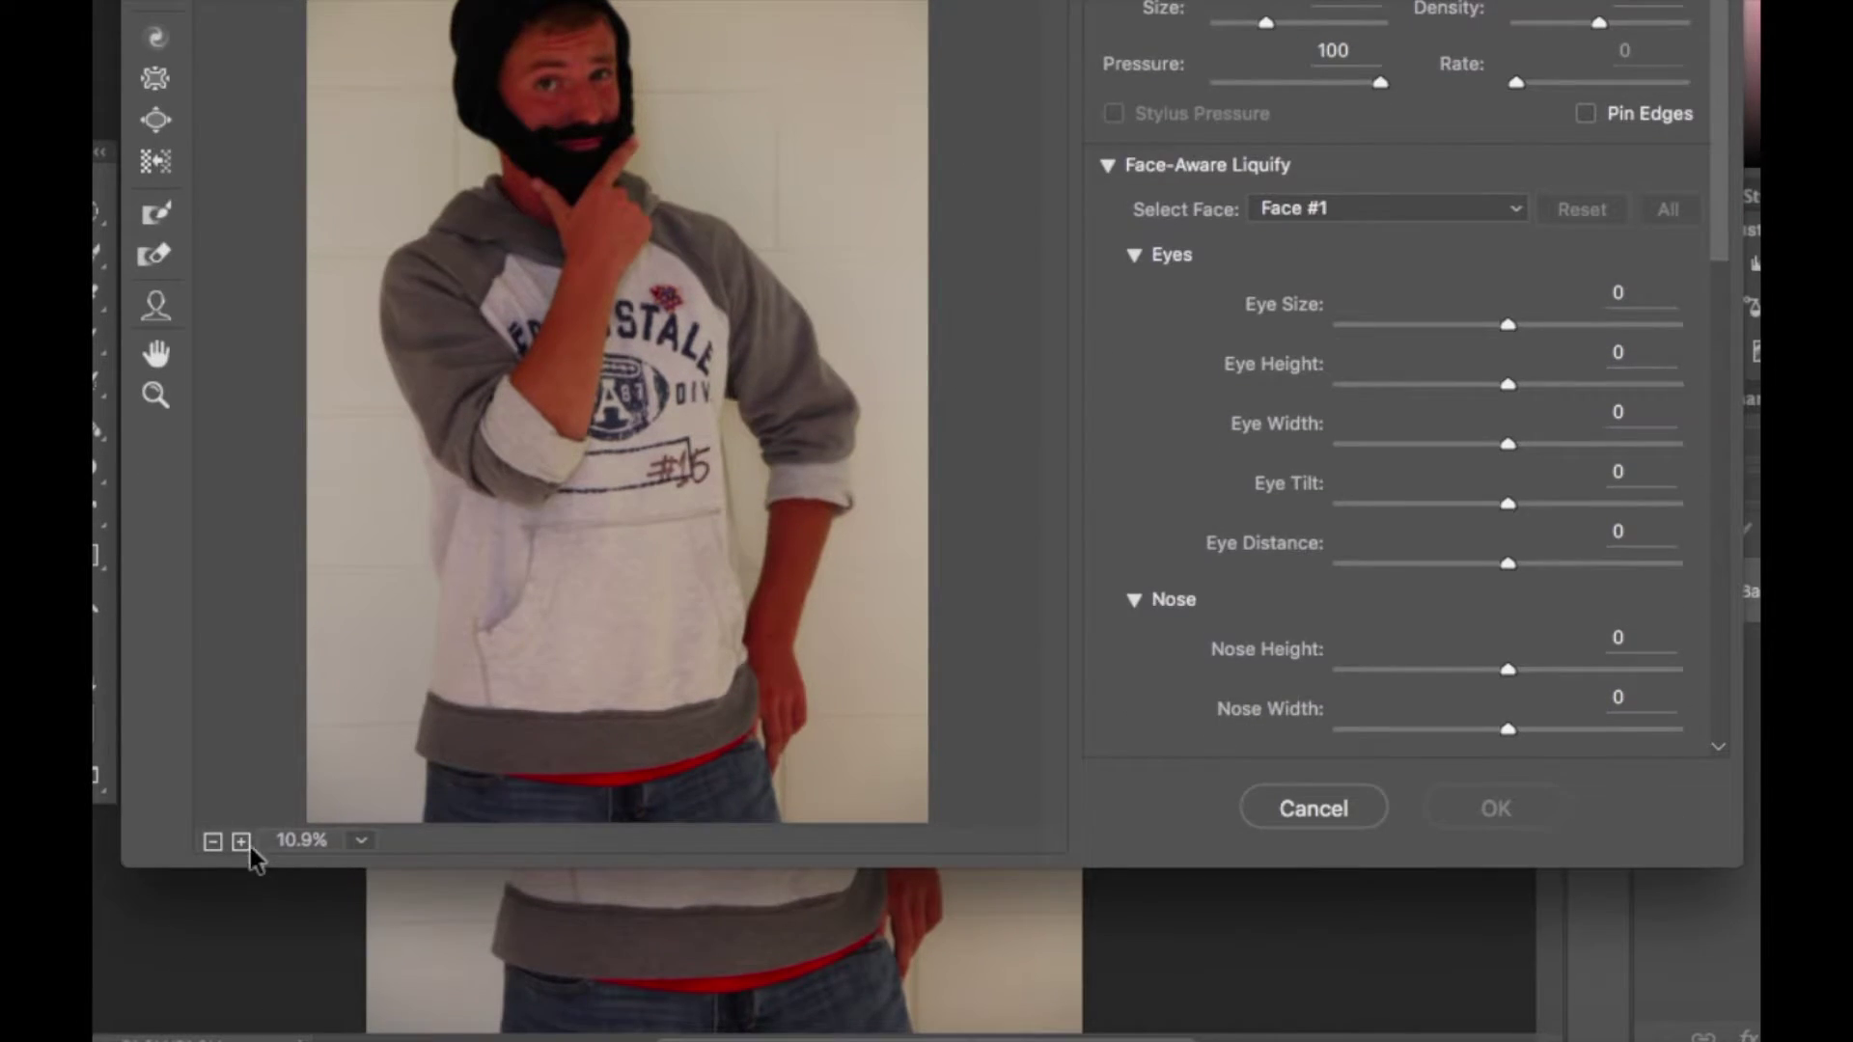
left_click(241, 1025)
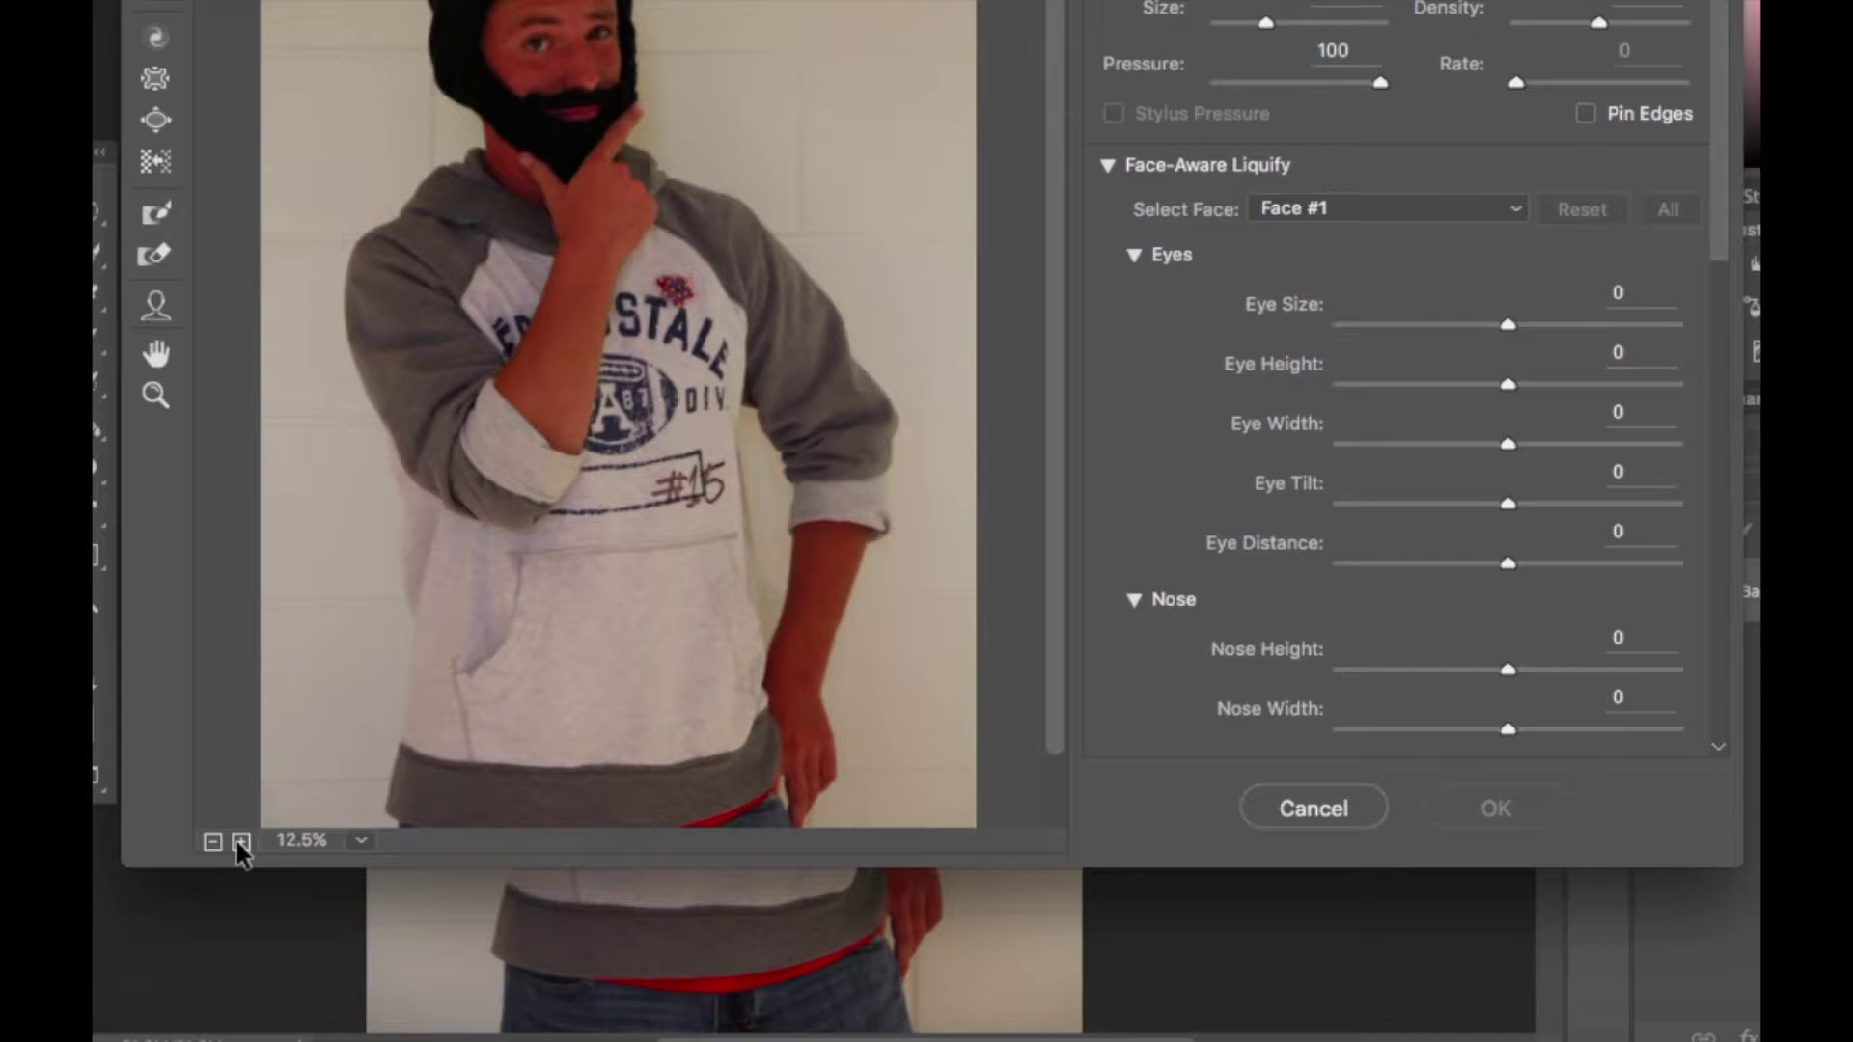
left_click(240, 842)
left_click(240, 841)
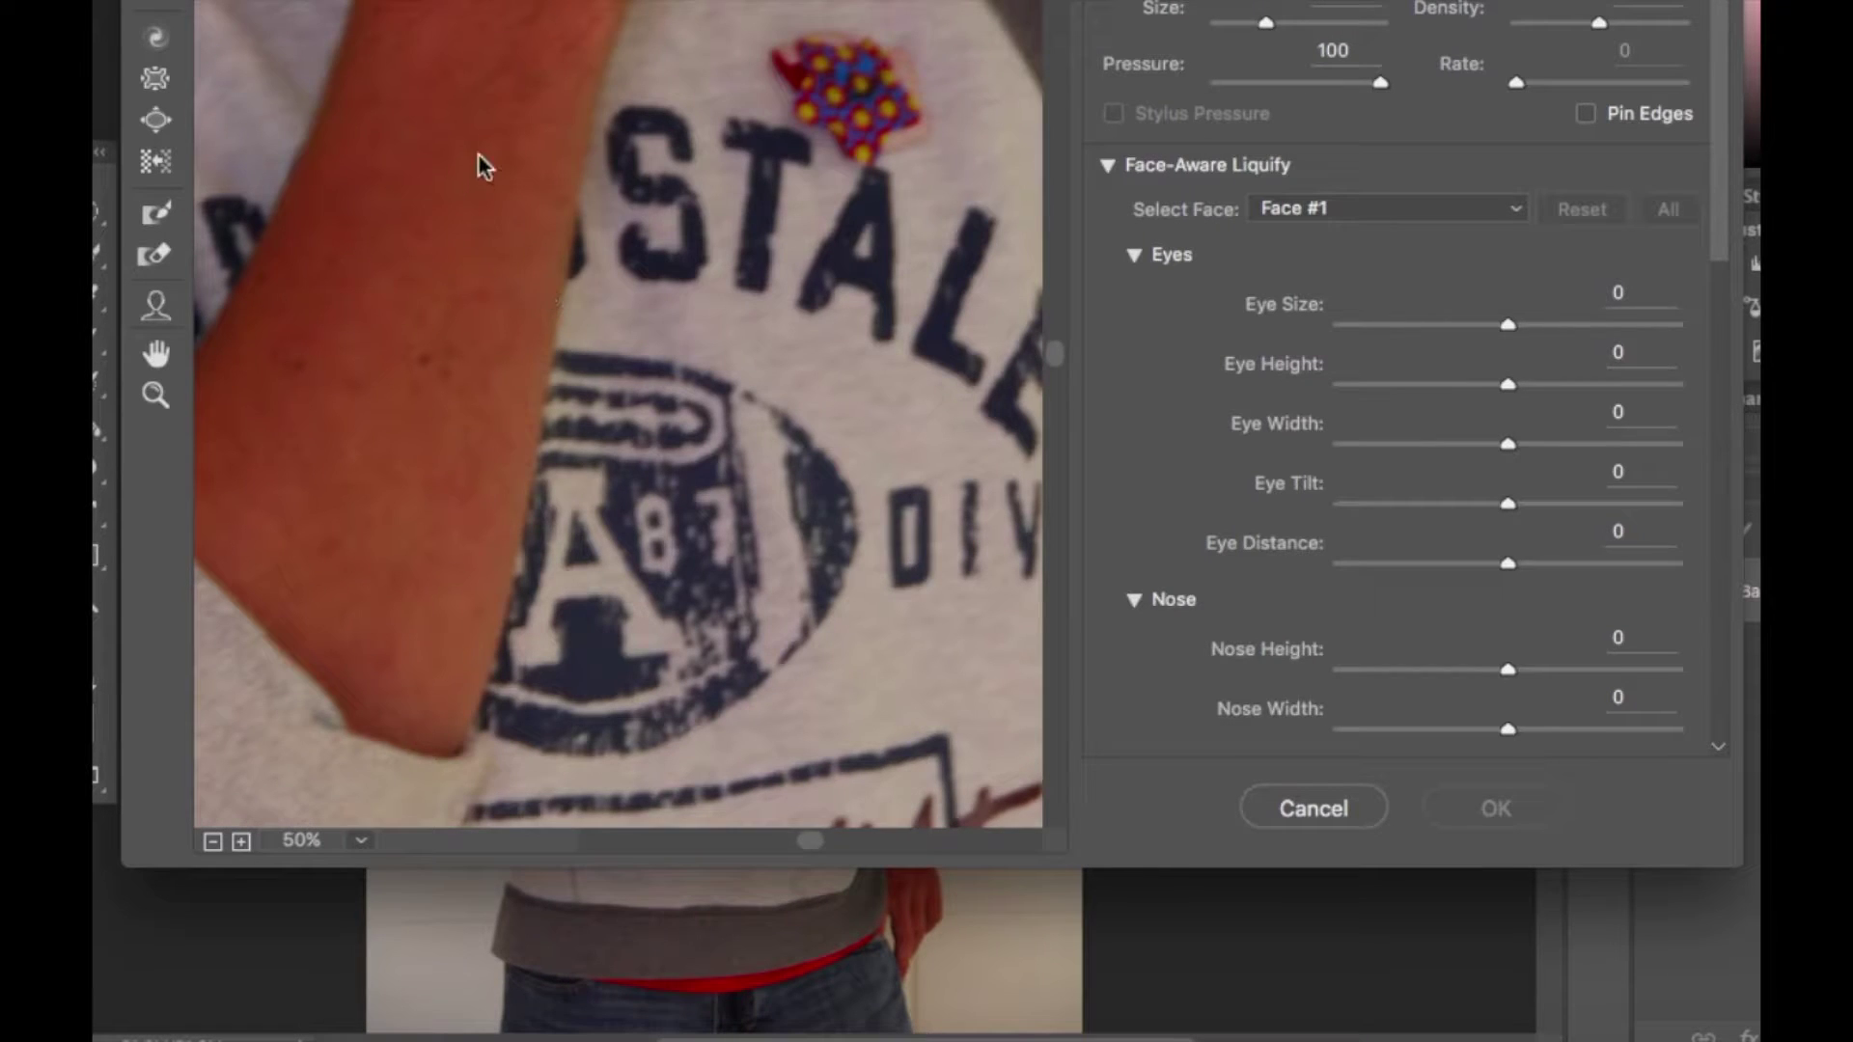
key("ctrl+plus")
key("ctrl+plus")
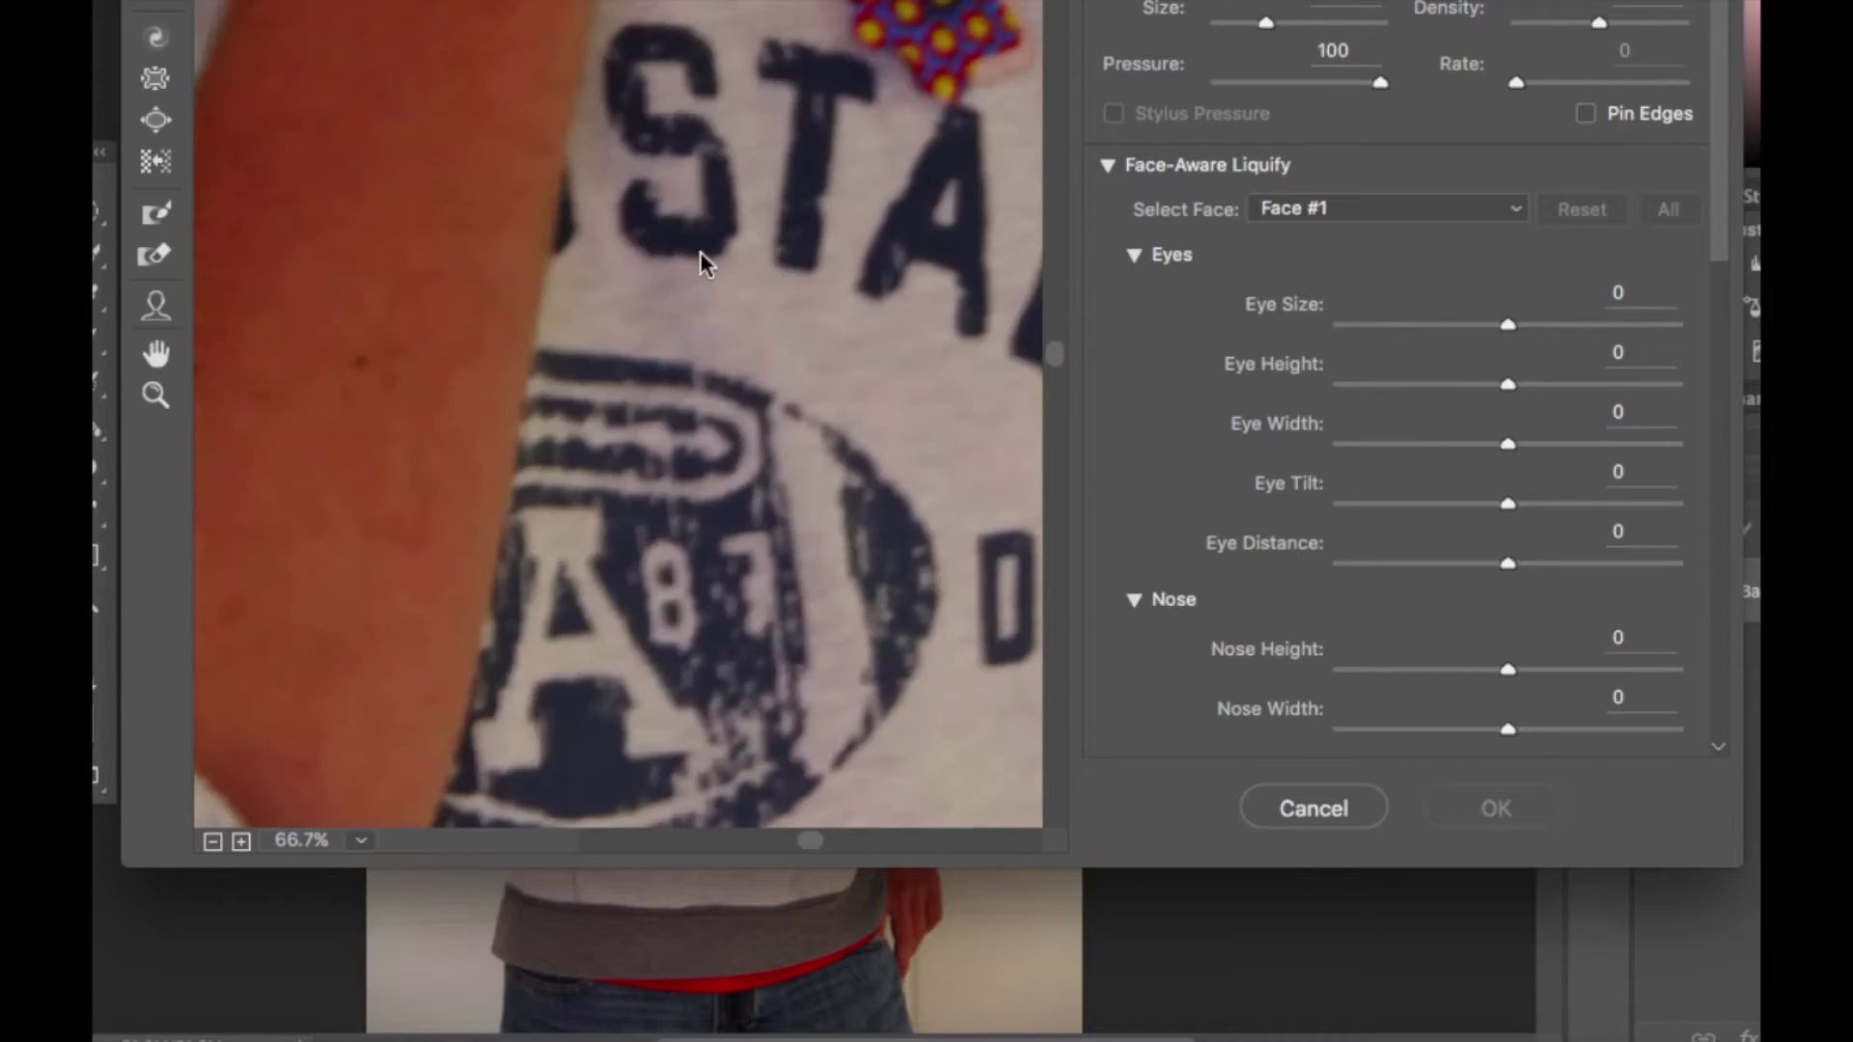
mouse_move(604, 99)
left_mouse_down()
mouse_move(645, 315)
mouse_move(637, 822)
mouse_move(555, 1033)
left_mouse_up()
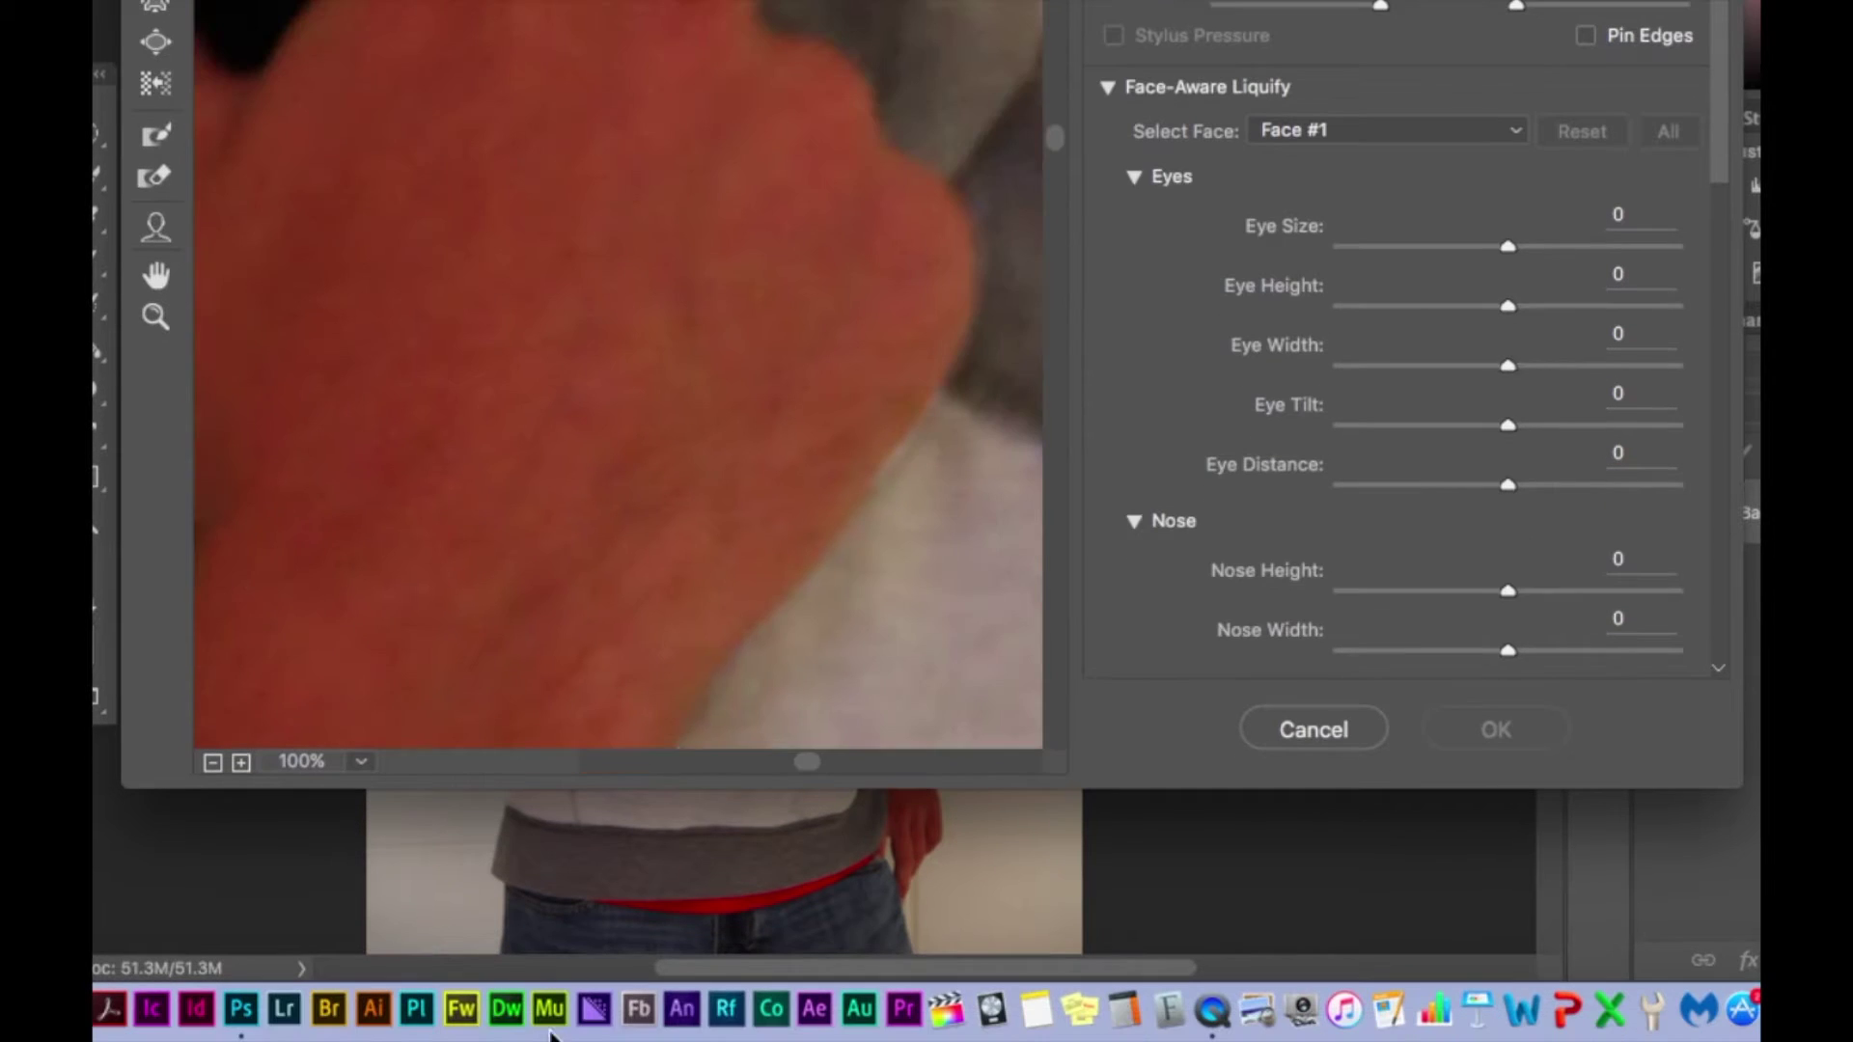
left_click_drag(633, 230, 629, 316)
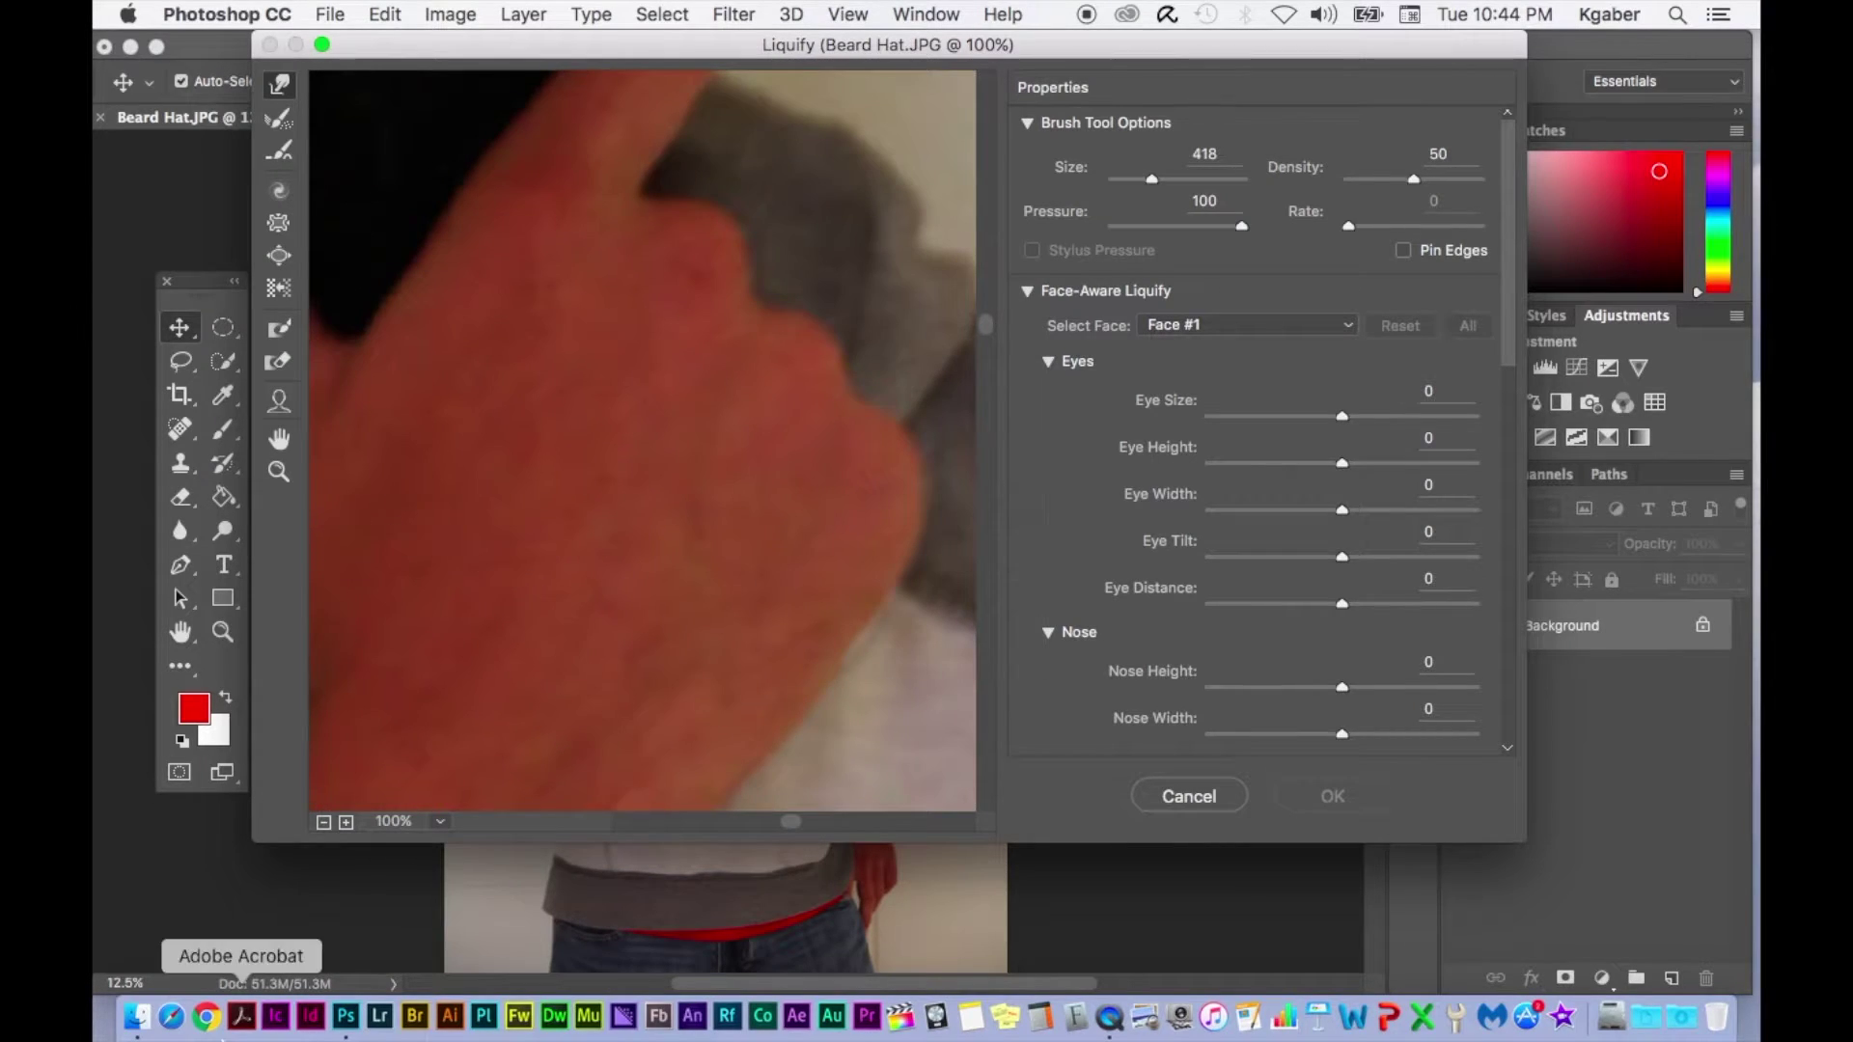
left_click(323, 822)
left_click(323, 822)
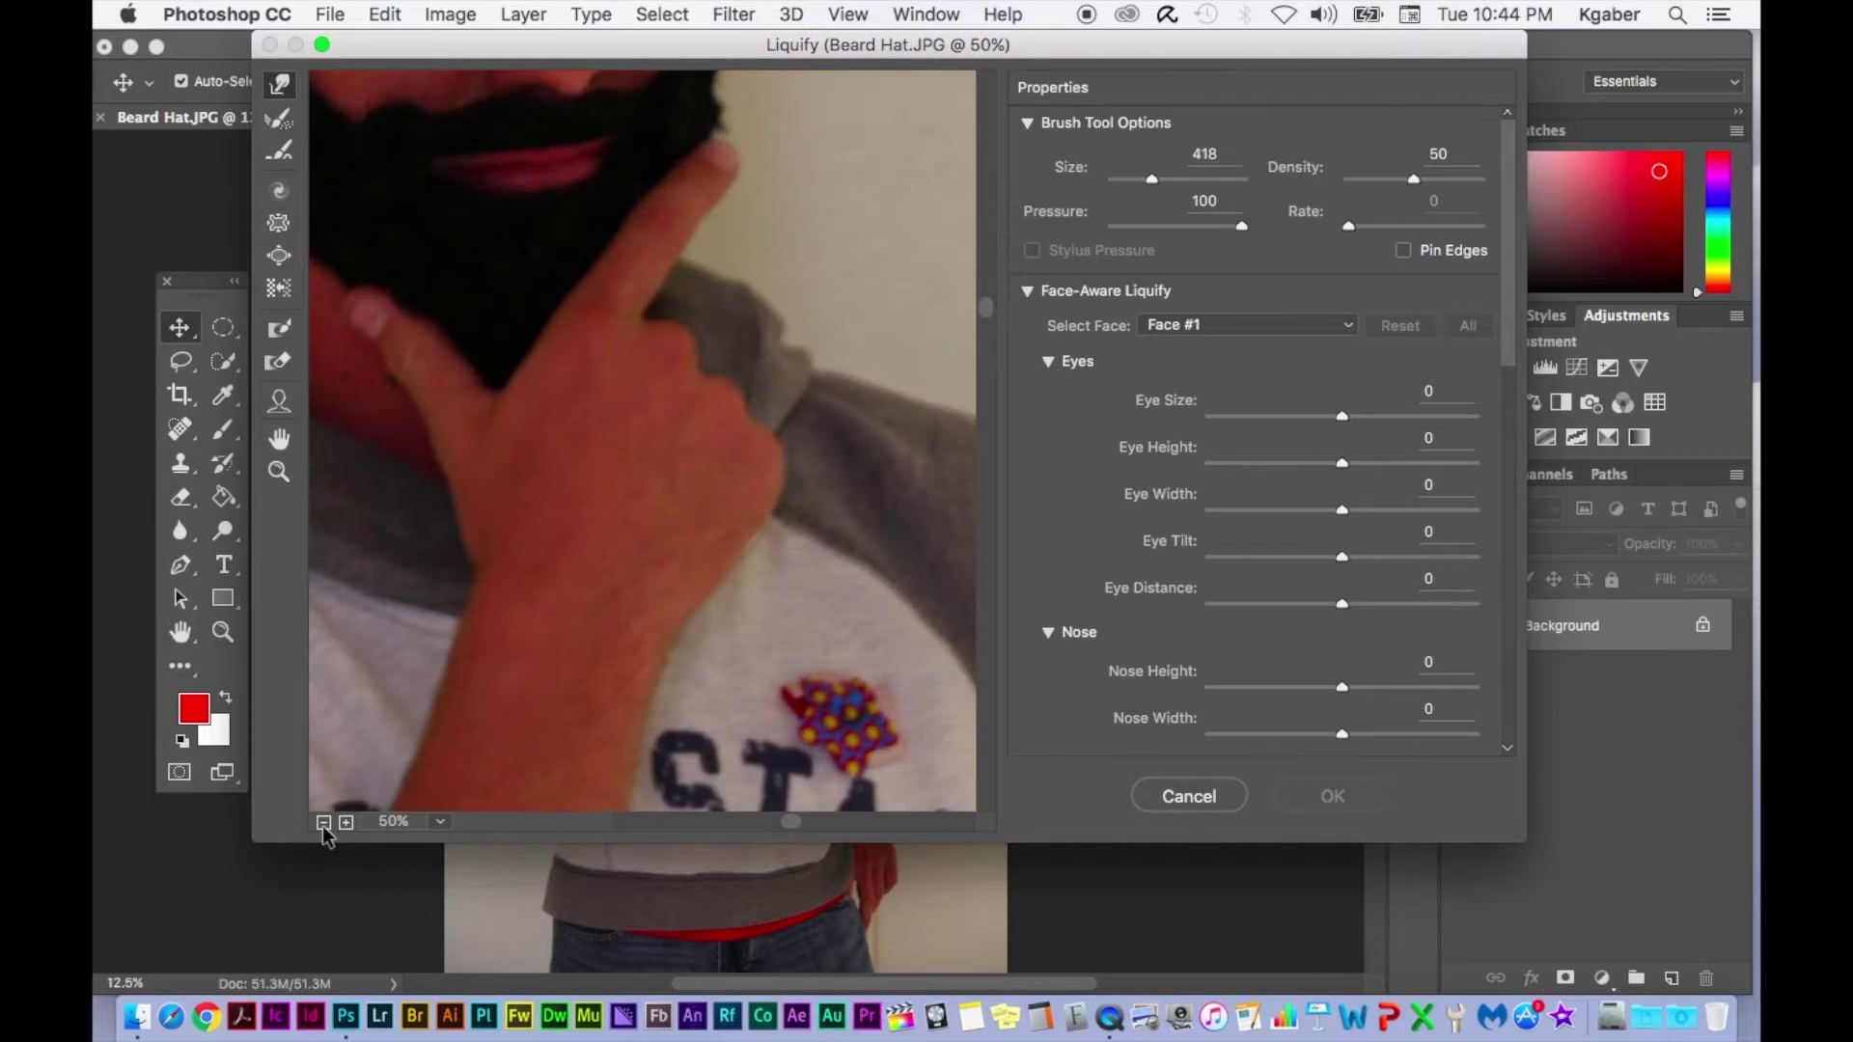
scroll(741, 527, "up", 5)
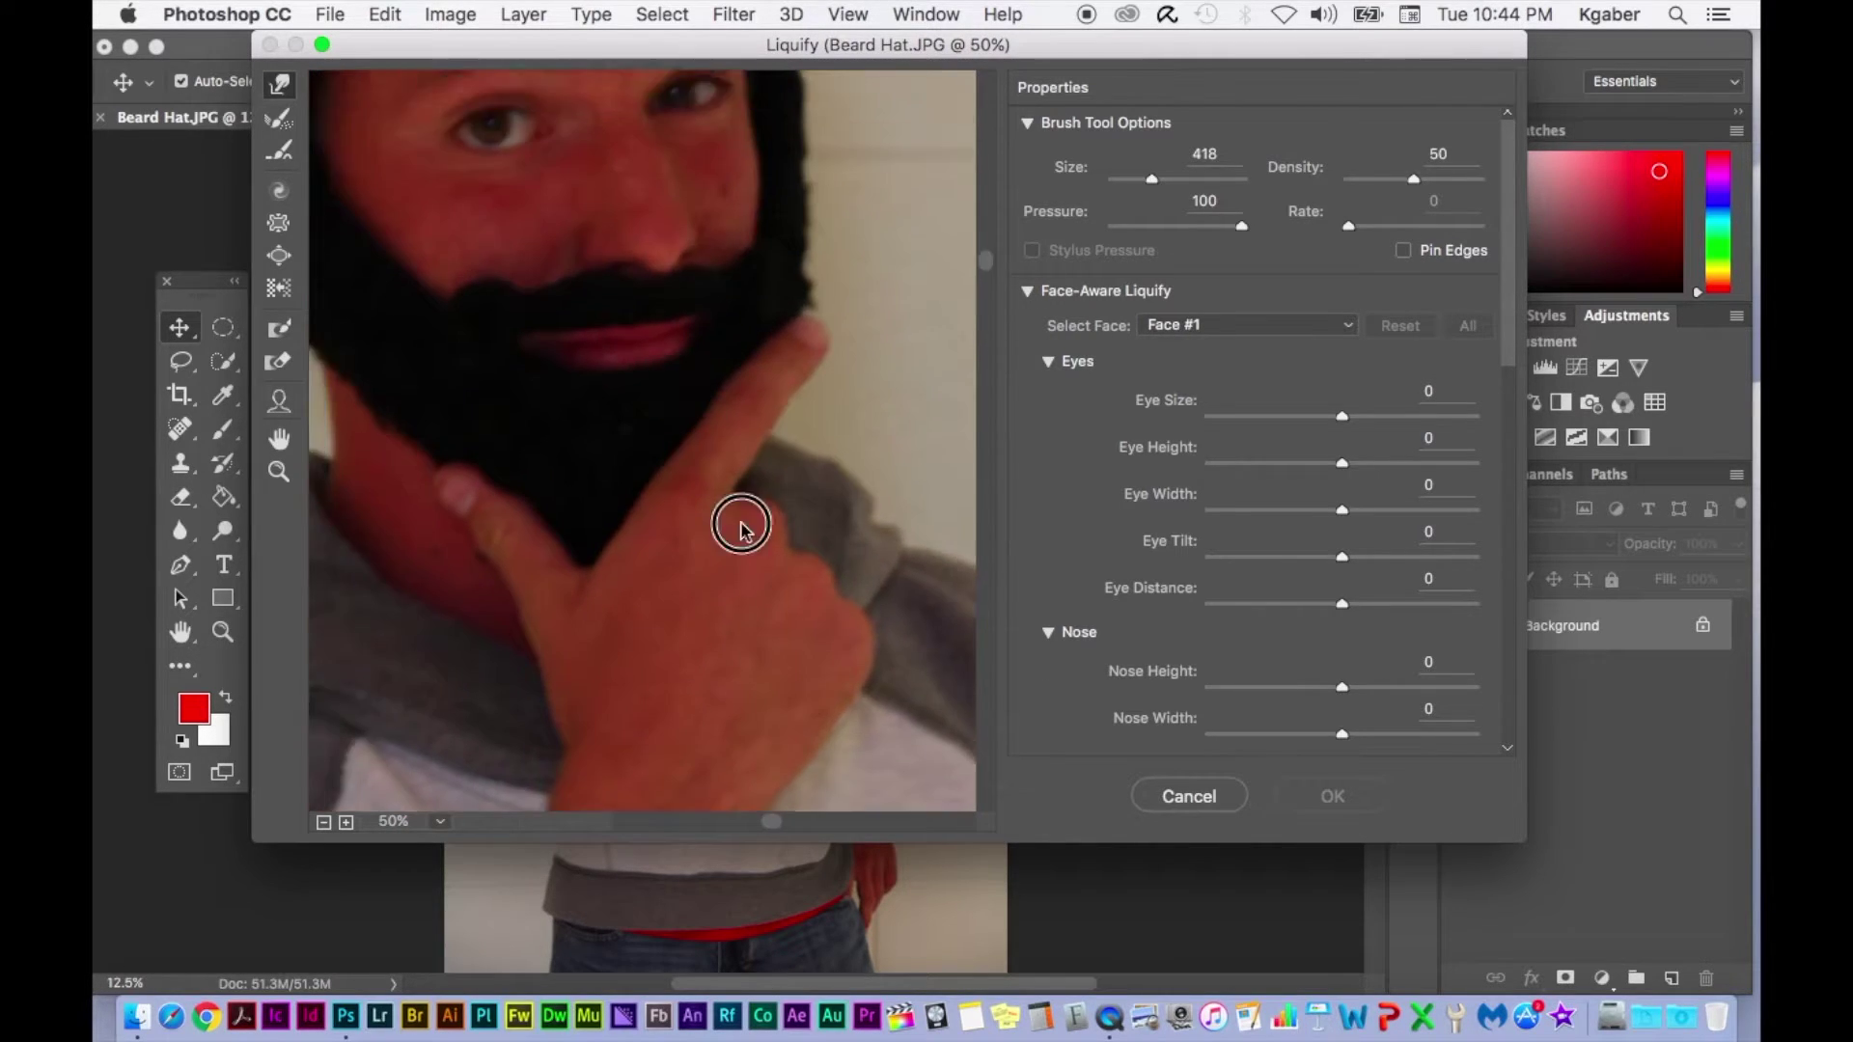
scroll(741, 528, "up", 5)
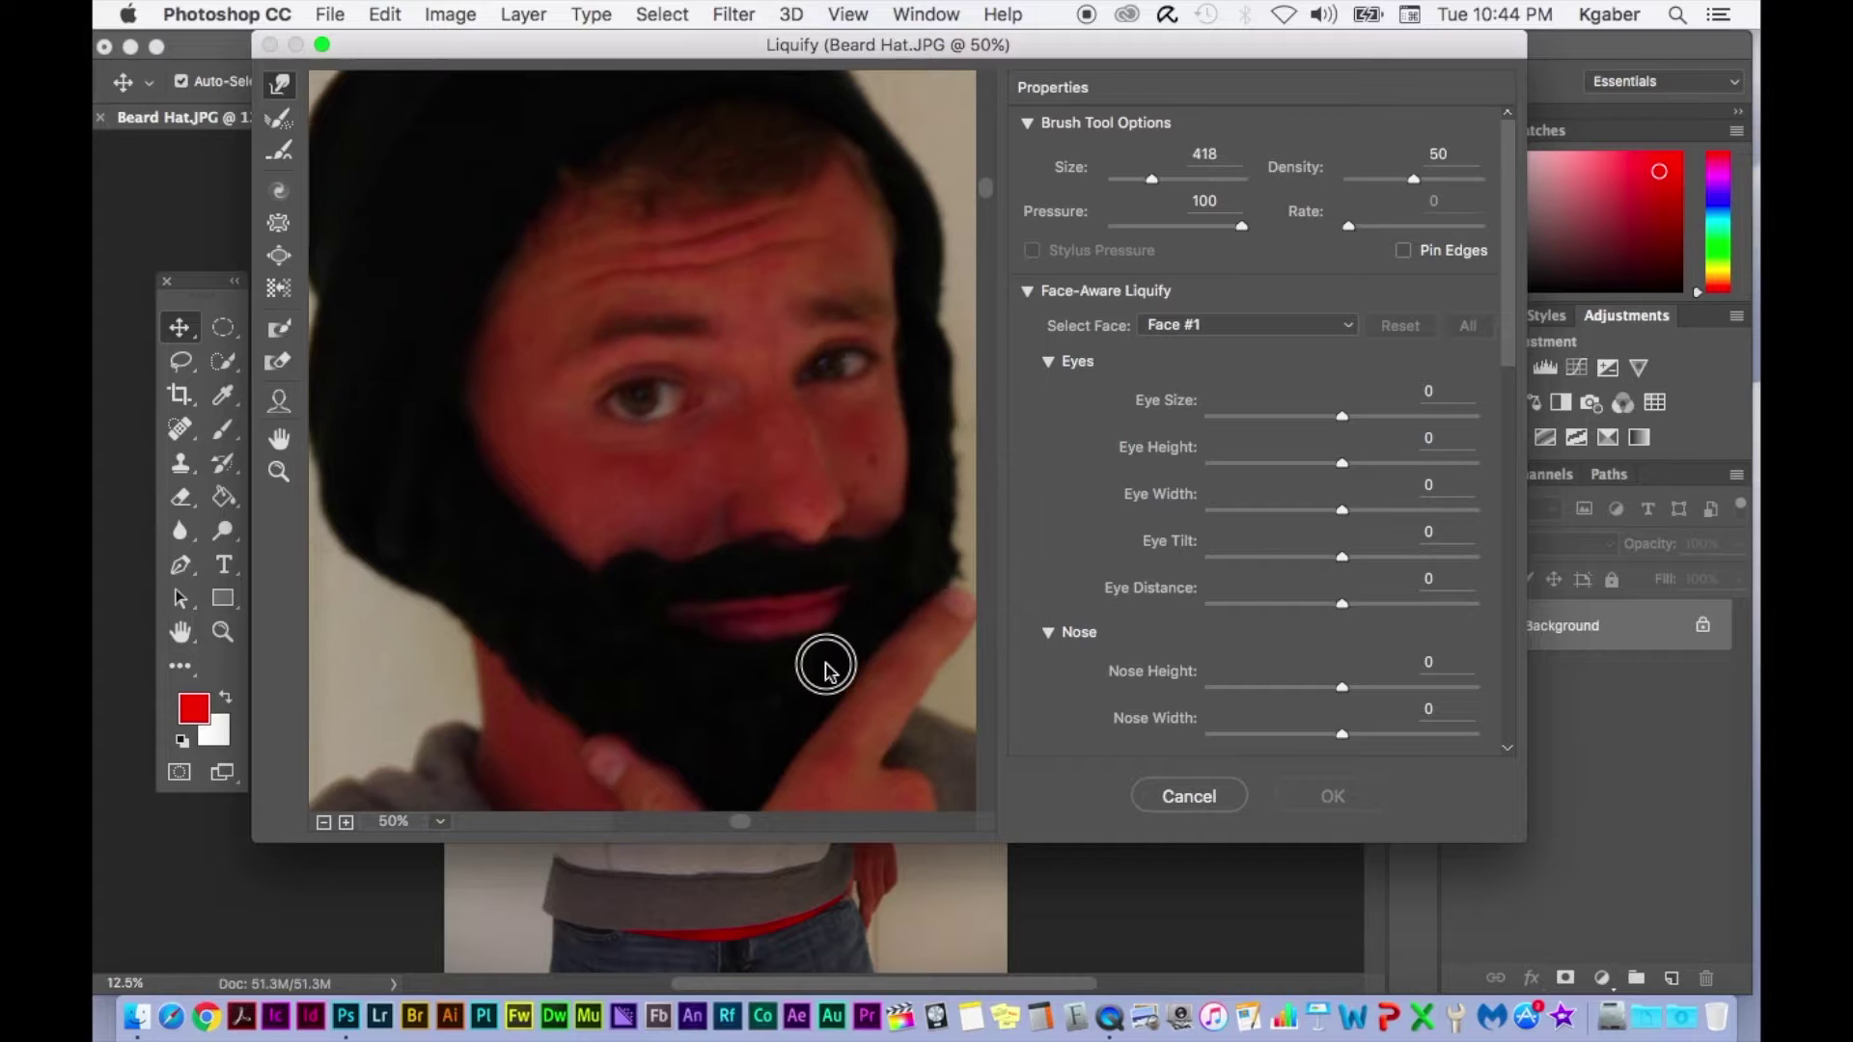
mouse_move(1039, 48)
left_mouse_down()
mouse_move(1067, 104)
mouse_move(1054, 88)
mouse_move(1108, 23)
left_mouse_up()
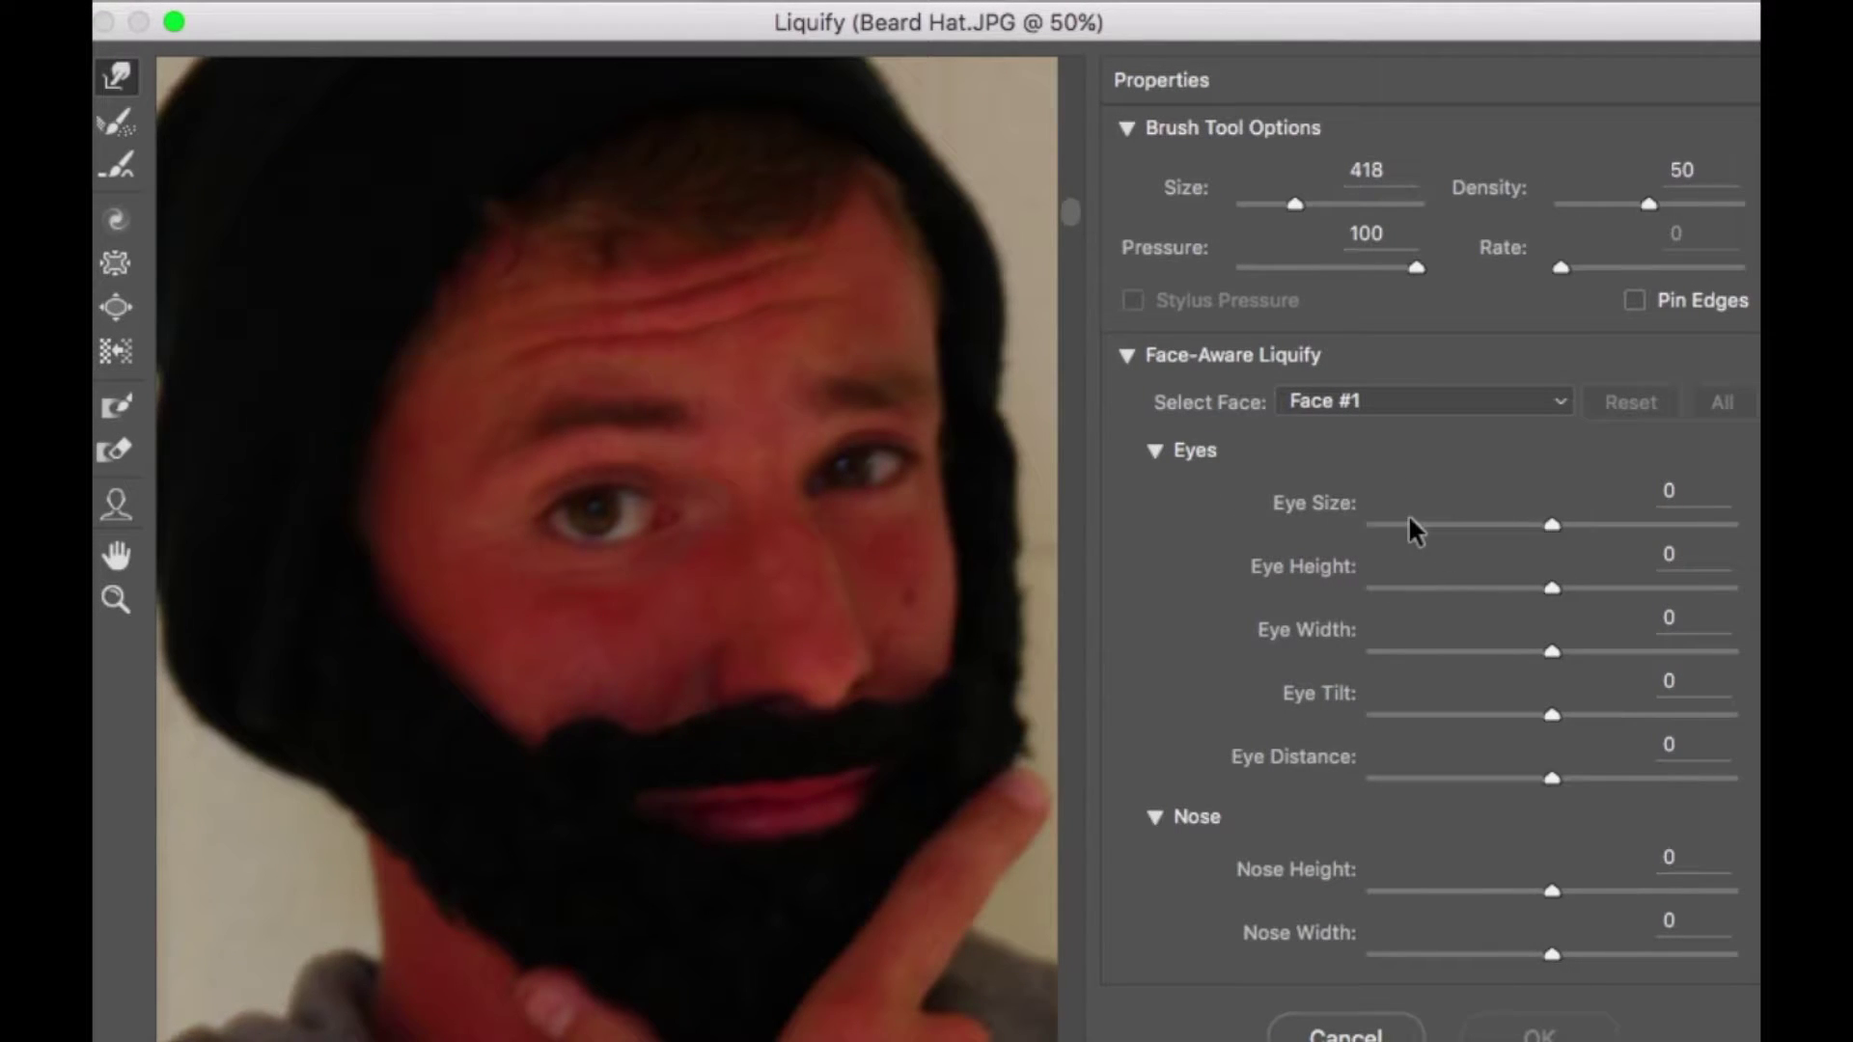
Set the face's eye size to 100, eye height to 100, eye width to 91, eye tilt to -49 and eye distance to -100.
left_click_drag(1560, 519, 1732, 524)
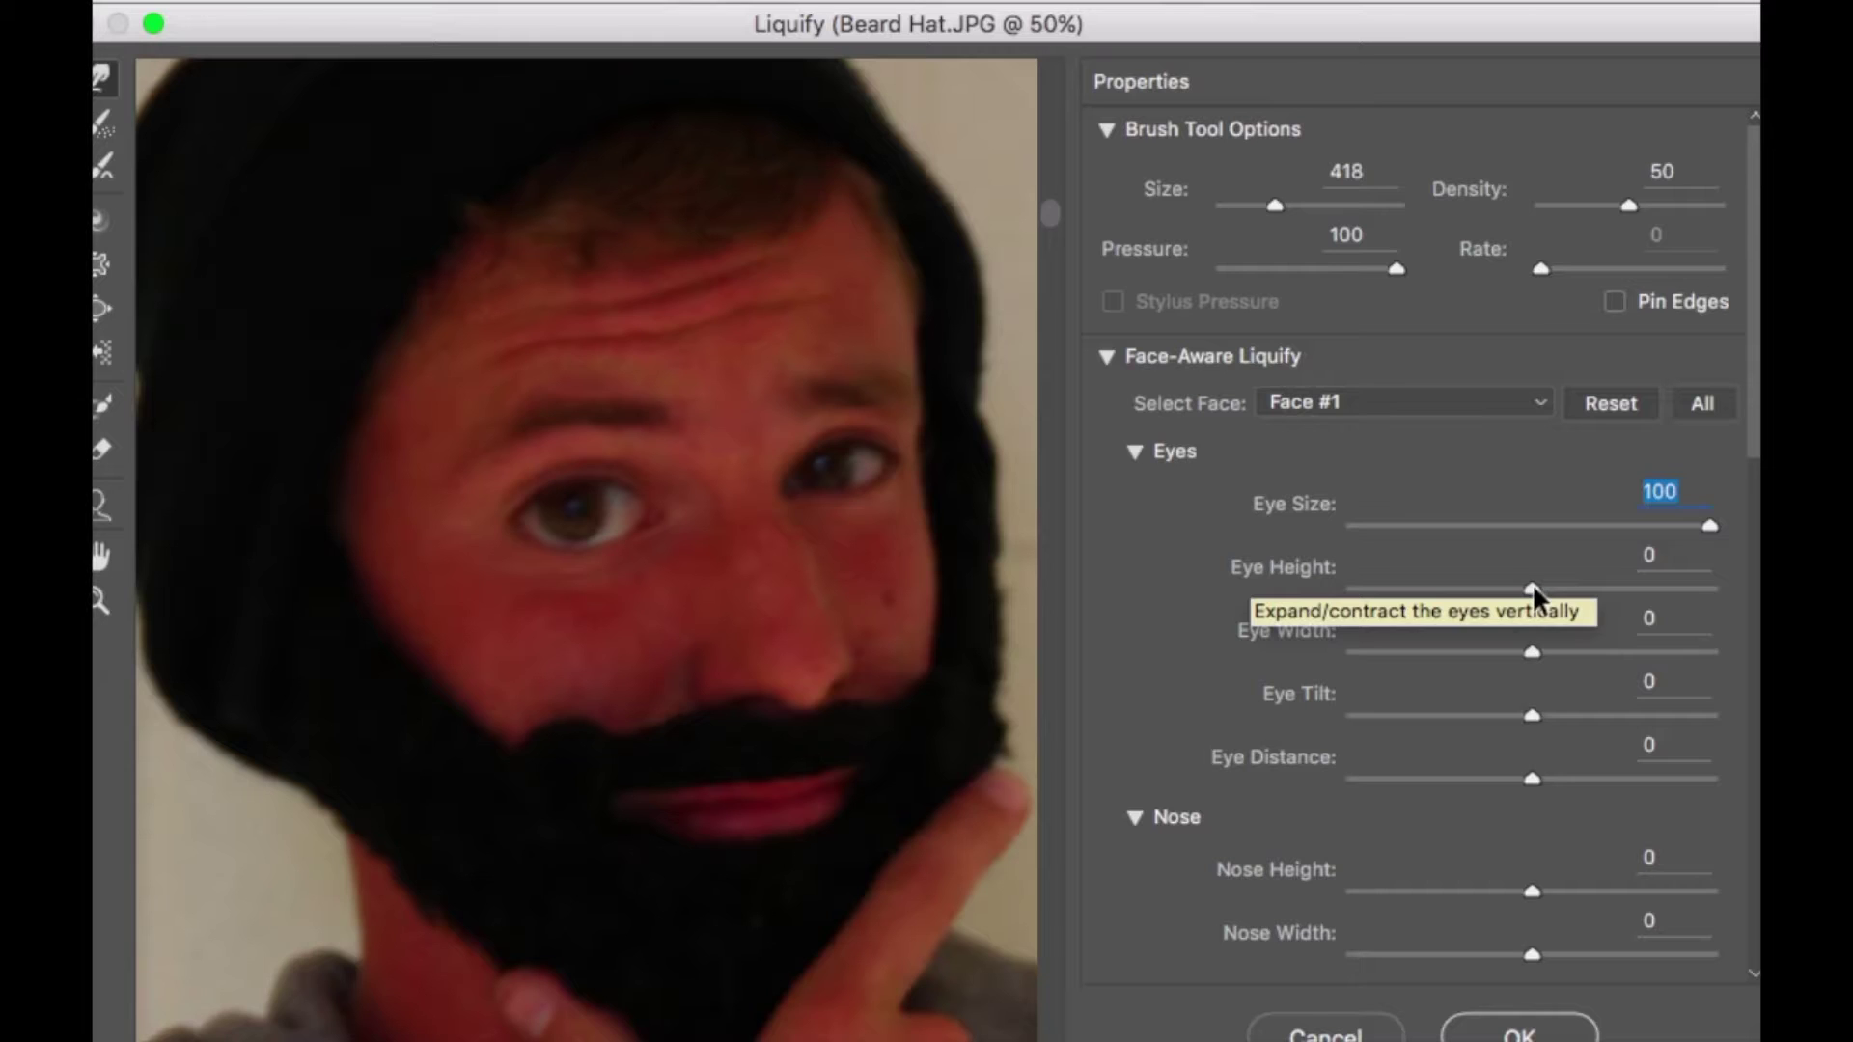
left_click_drag(1532, 587, 1658, 589)
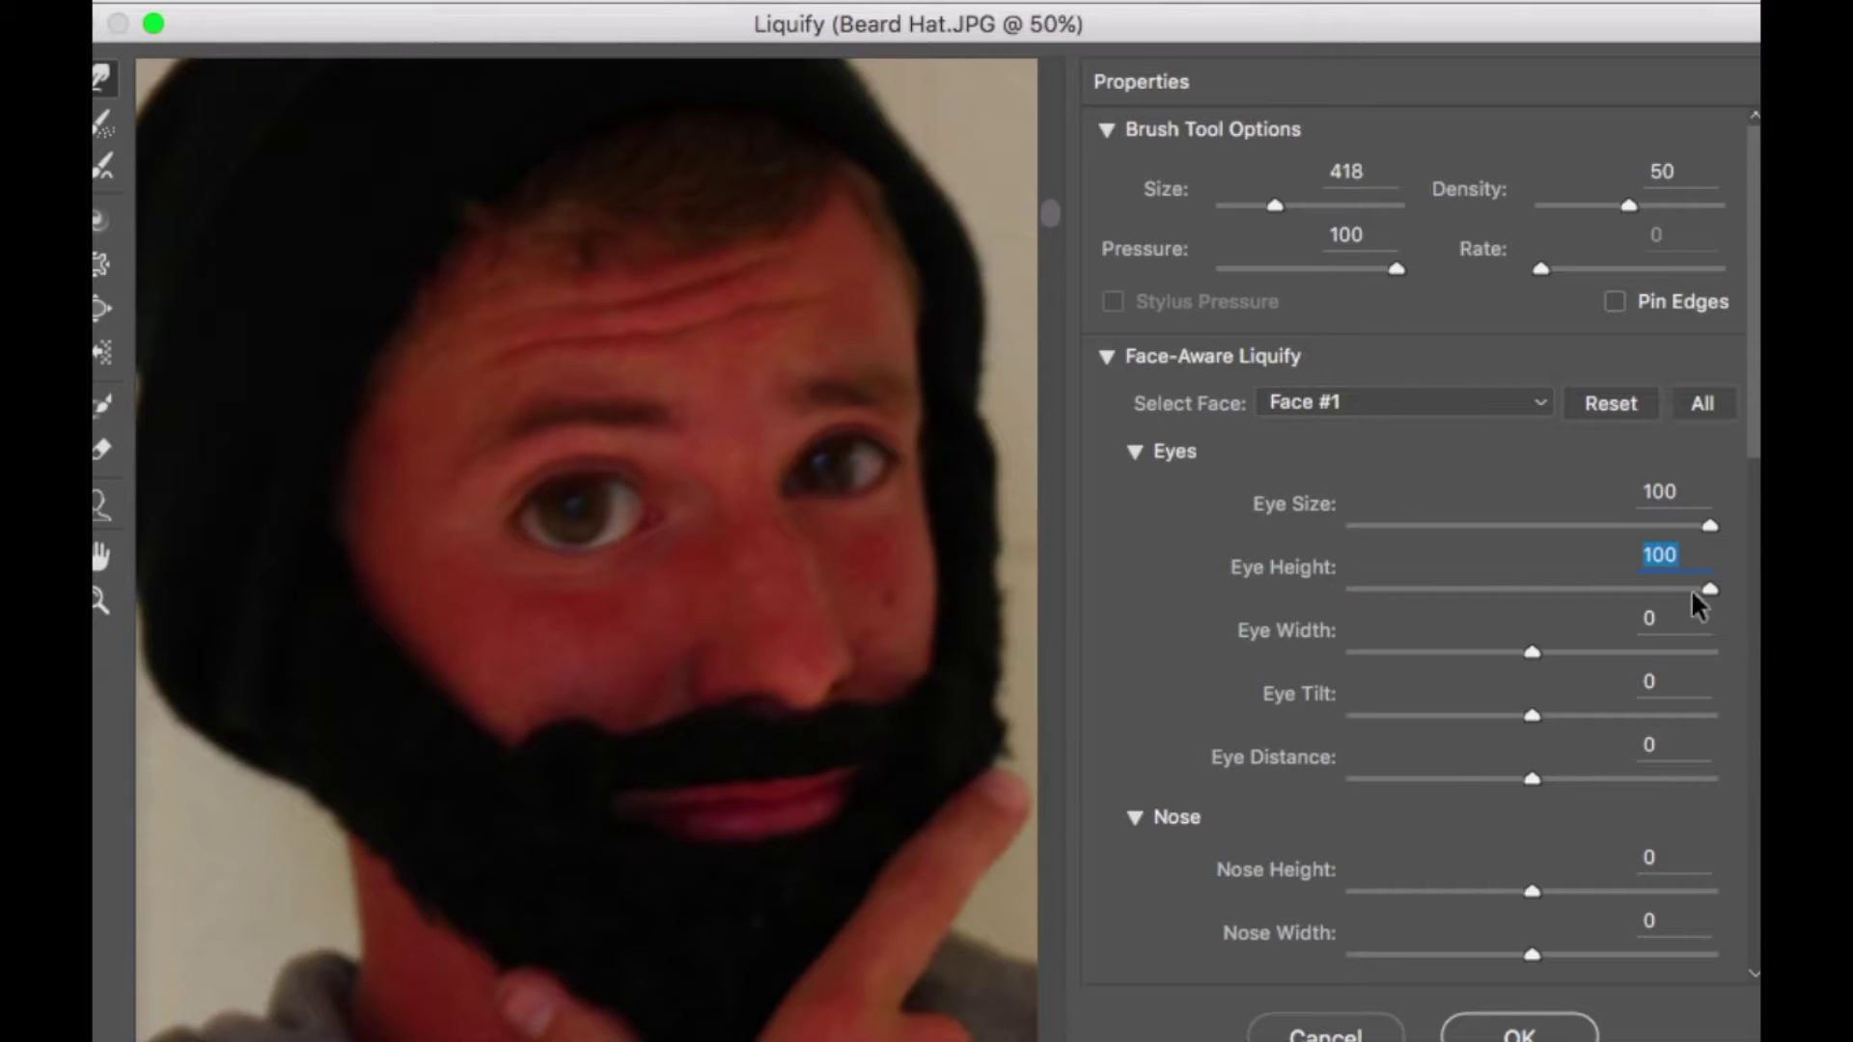
left_click_drag(1531, 652, 1694, 651)
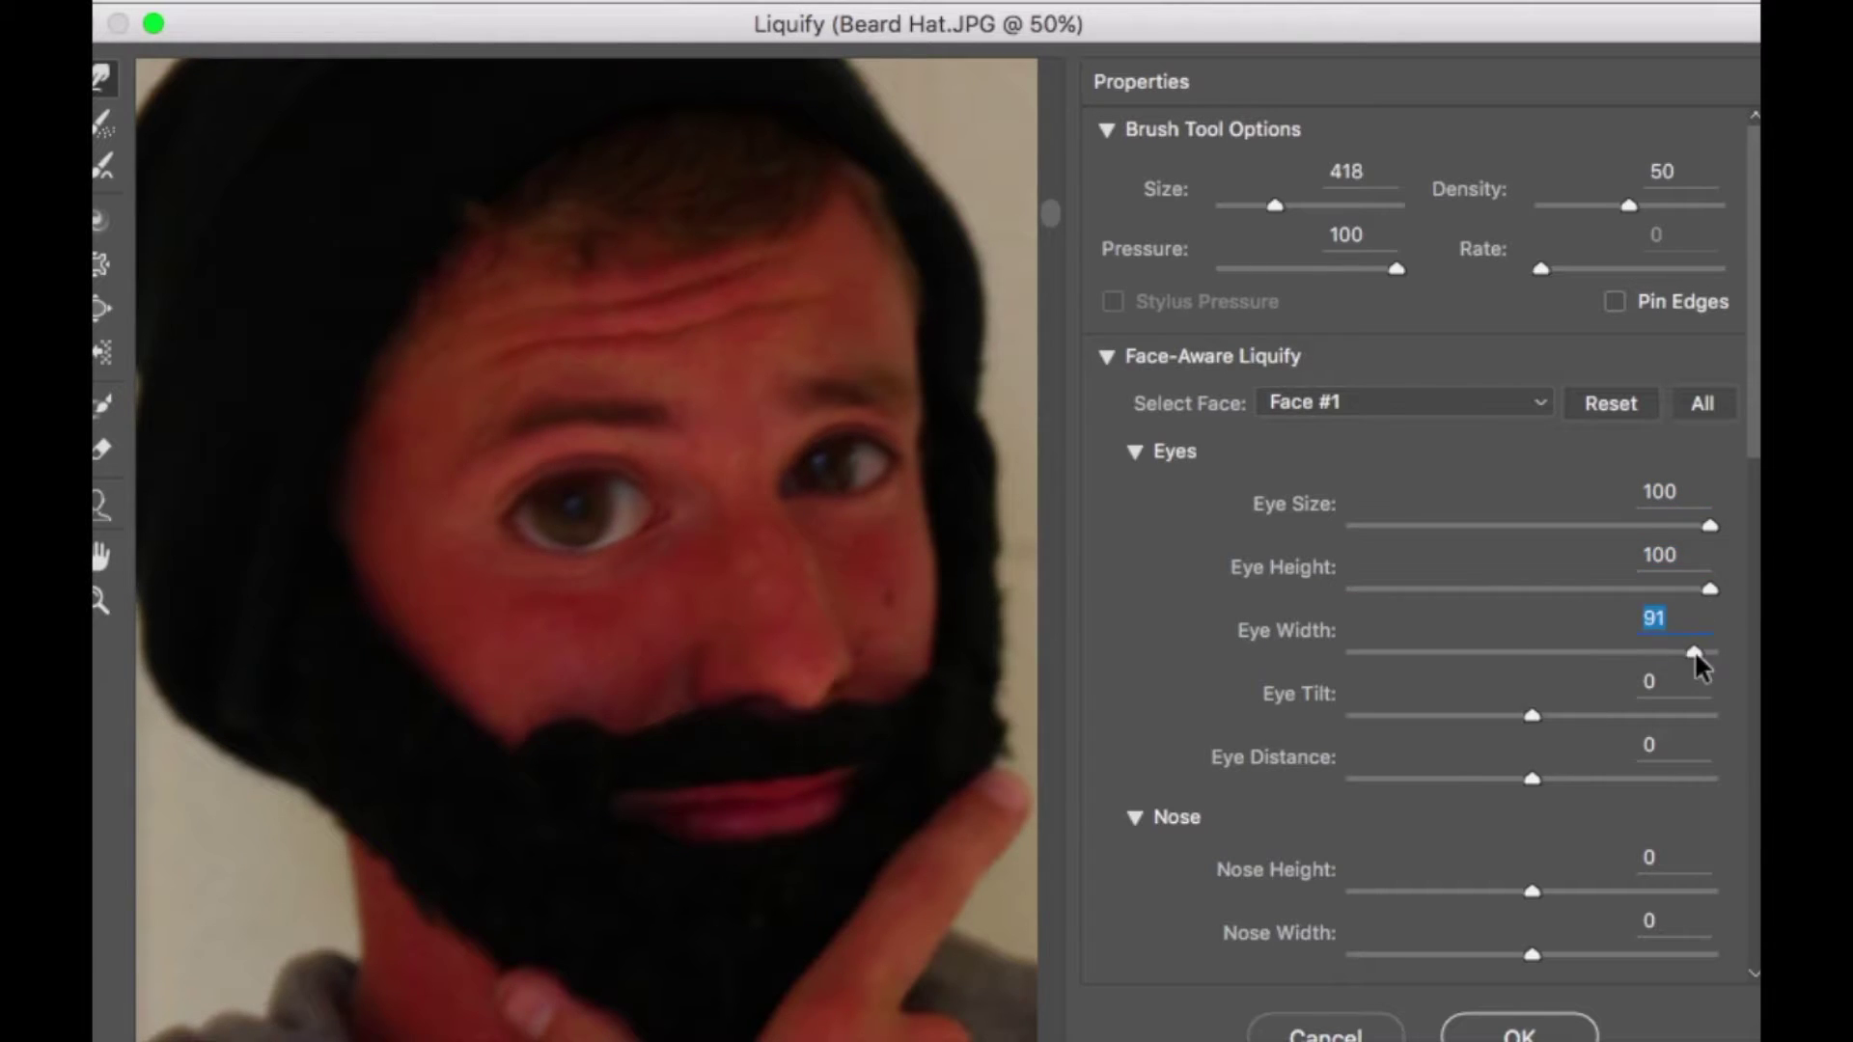
left_click_drag(1530, 715, 1444, 715)
left_click_drag(1532, 777, 1210, 756)
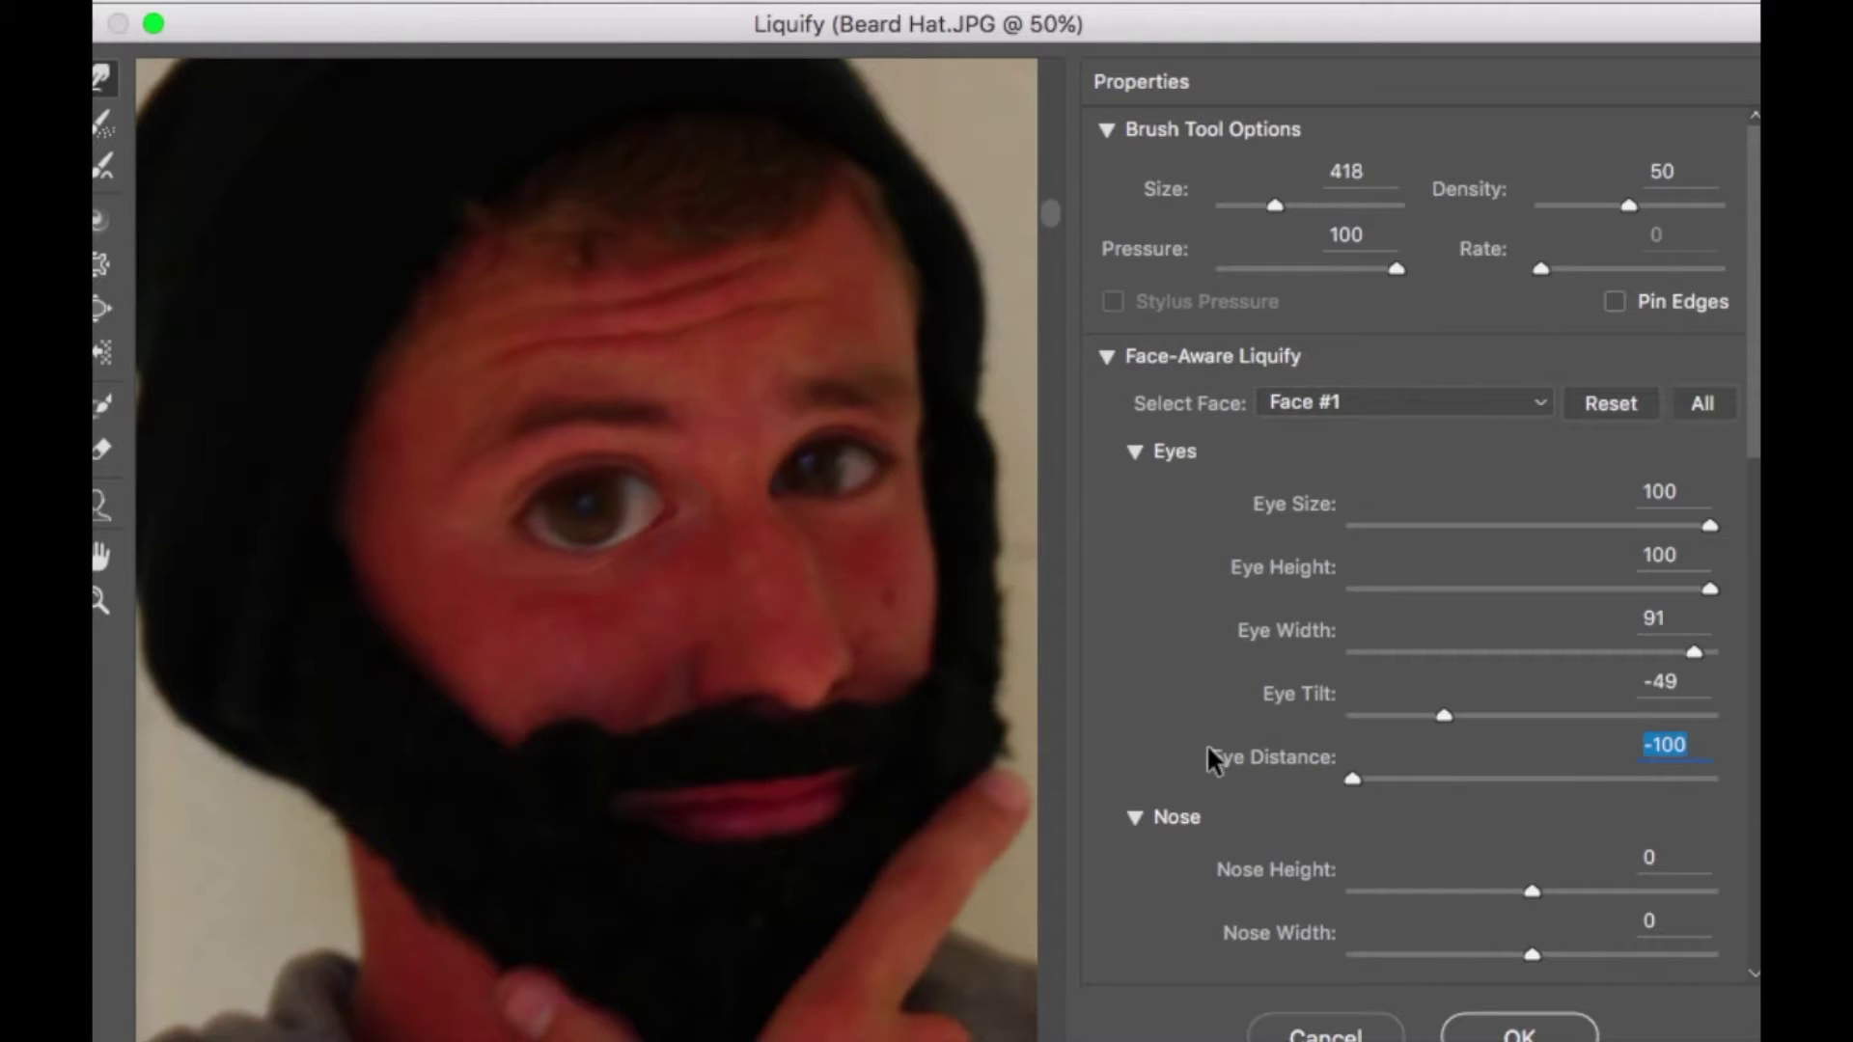
Set the face's nose height to 100 and nose width to -100.
scroll(1283, 721, "down", 10)
scroll(1284, 721, "up", 10)
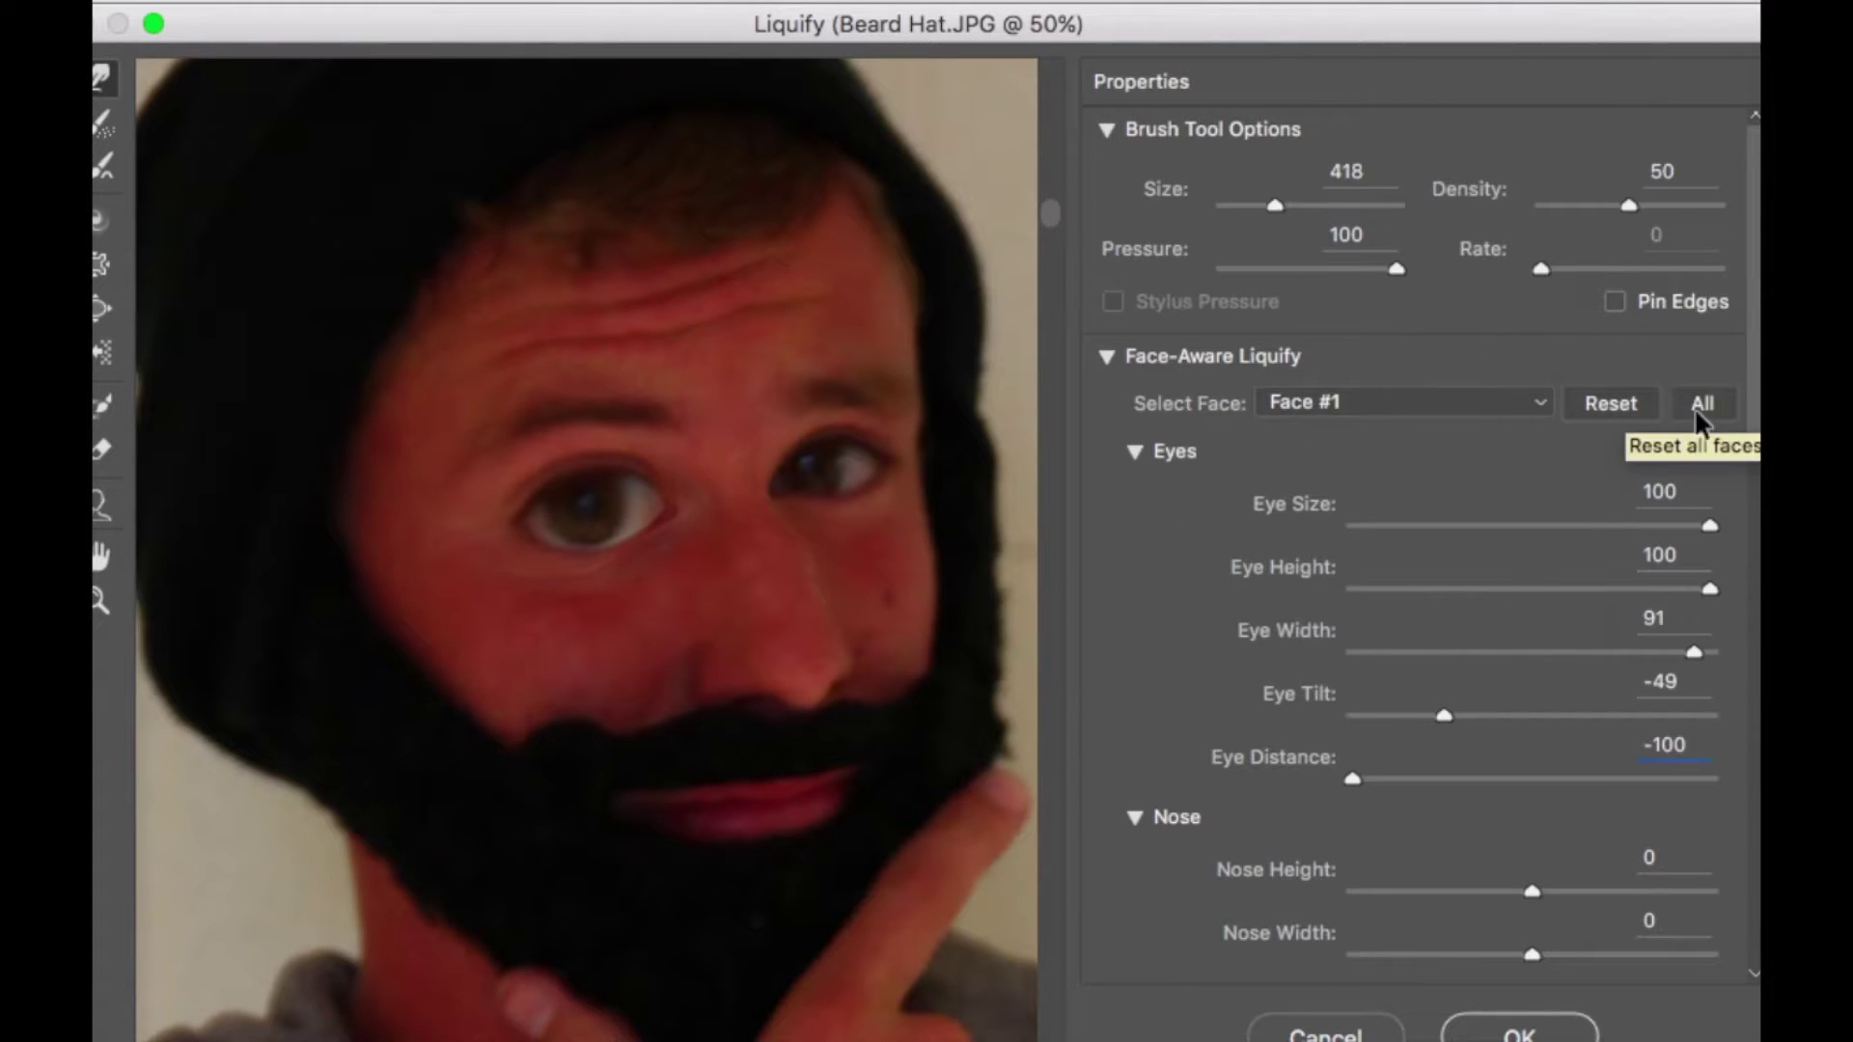
scroll(1753, 536, "down", 3)
scroll(1752, 536, "down", 2)
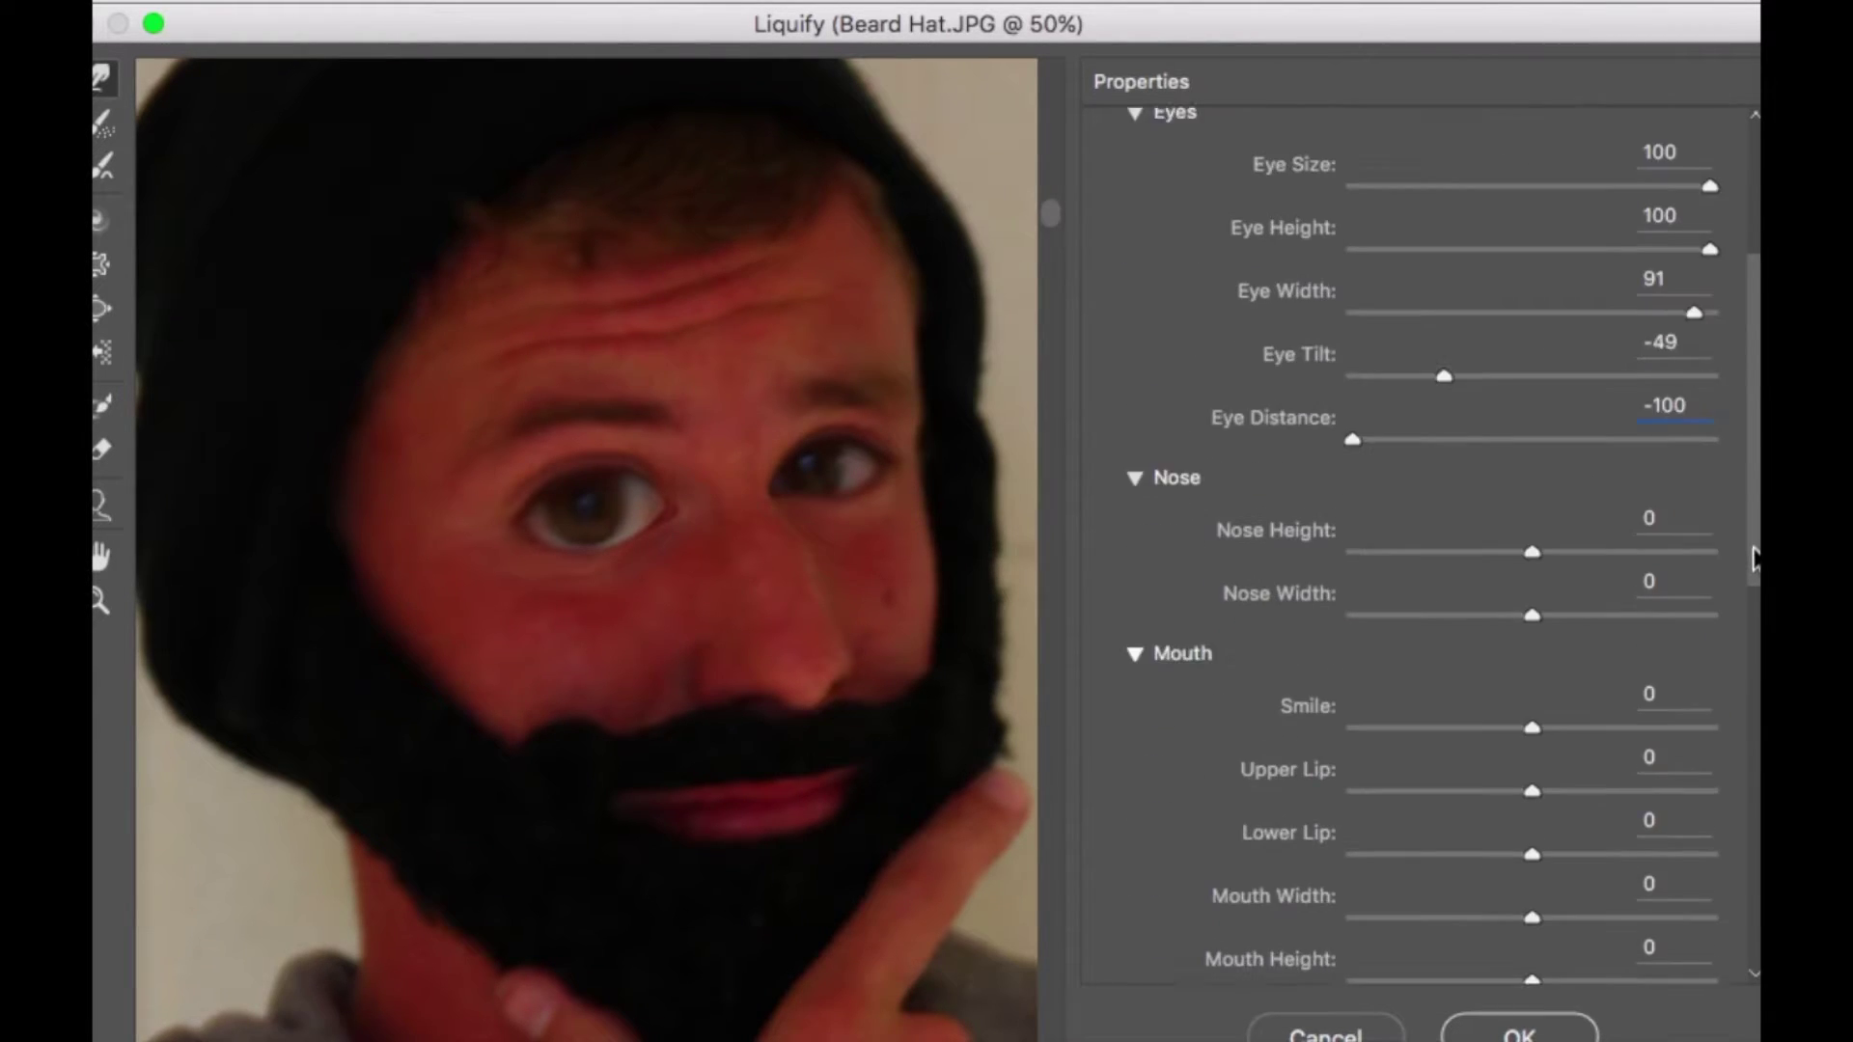
left_click_drag(1531, 501, 1715, 525)
left_click_drag(1537, 561, 1352, 564)
Set the mouth's smile to 38, upper lip to -10, lower lip to 44, mouth width to -57 and mouth height to 55.
left_click_drag(1535, 676, 1600, 675)
left_click_drag(1532, 739, 1604, 807)
left_click_drag(1528, 859, 1434, 863)
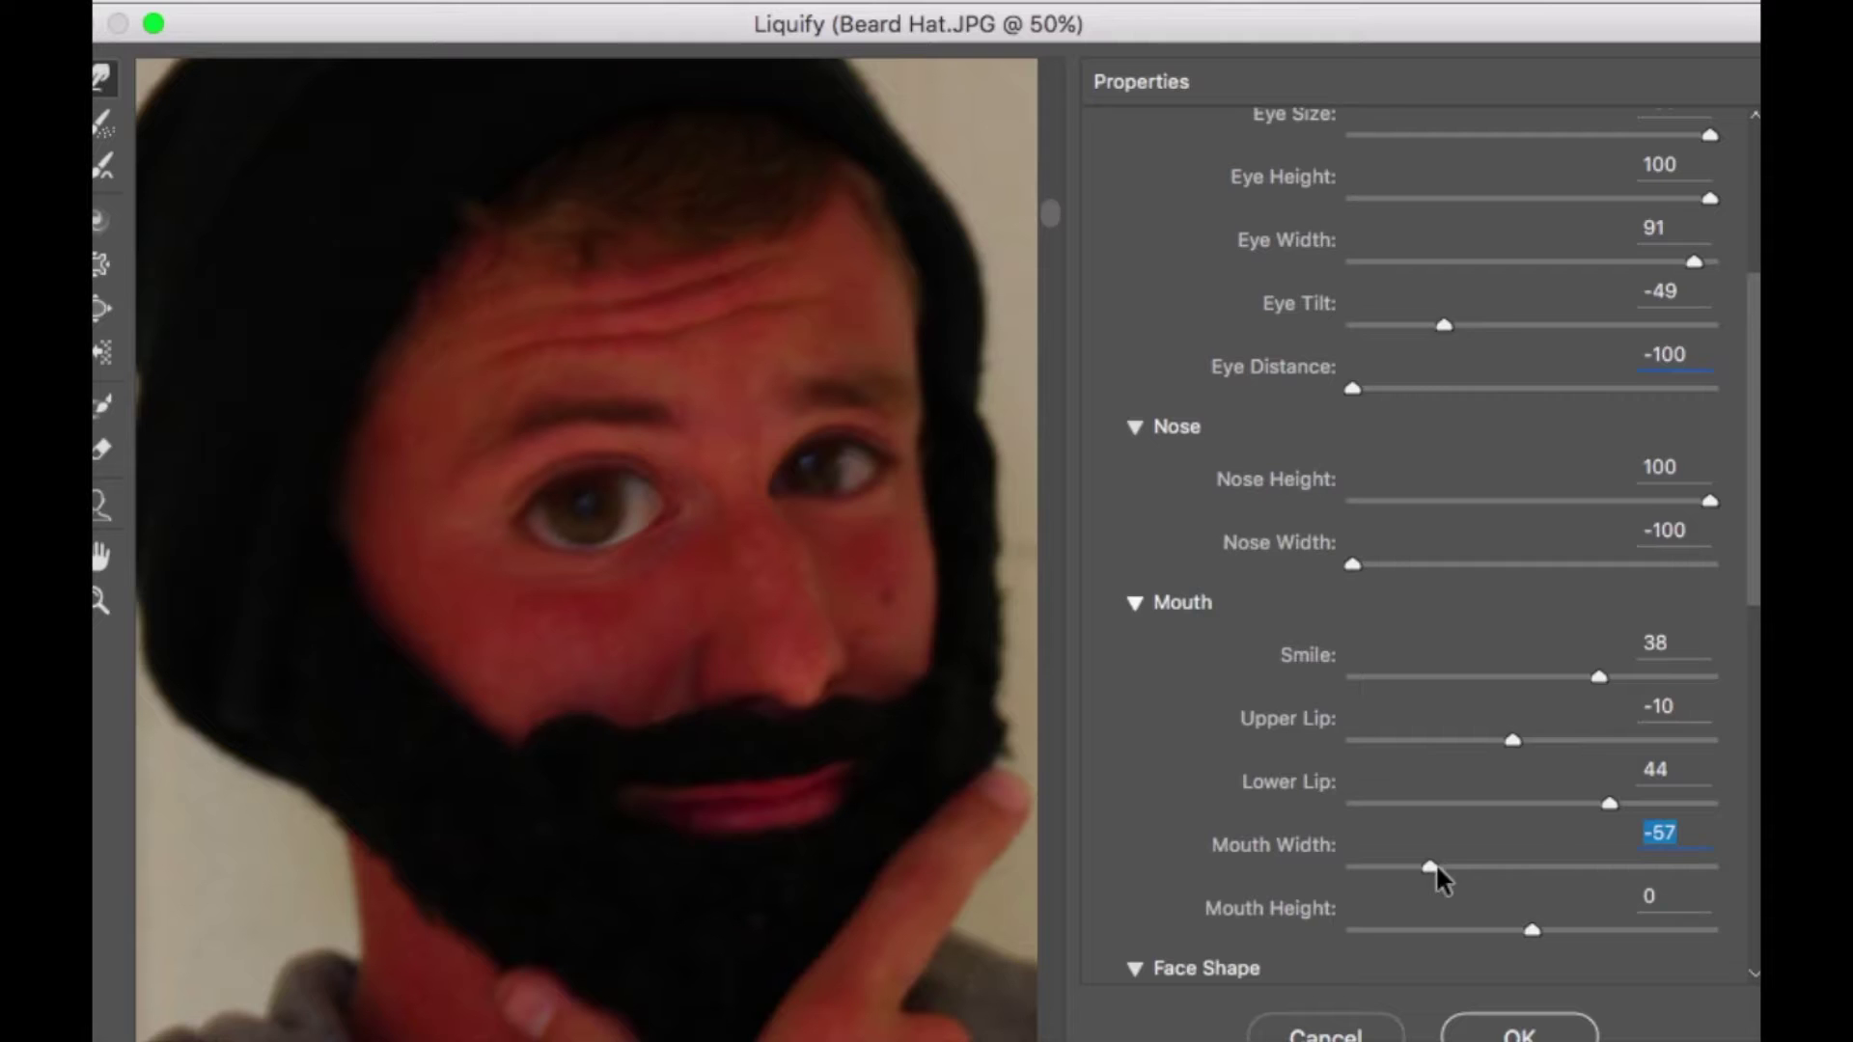
left_click_drag(1534, 929, 1629, 929)
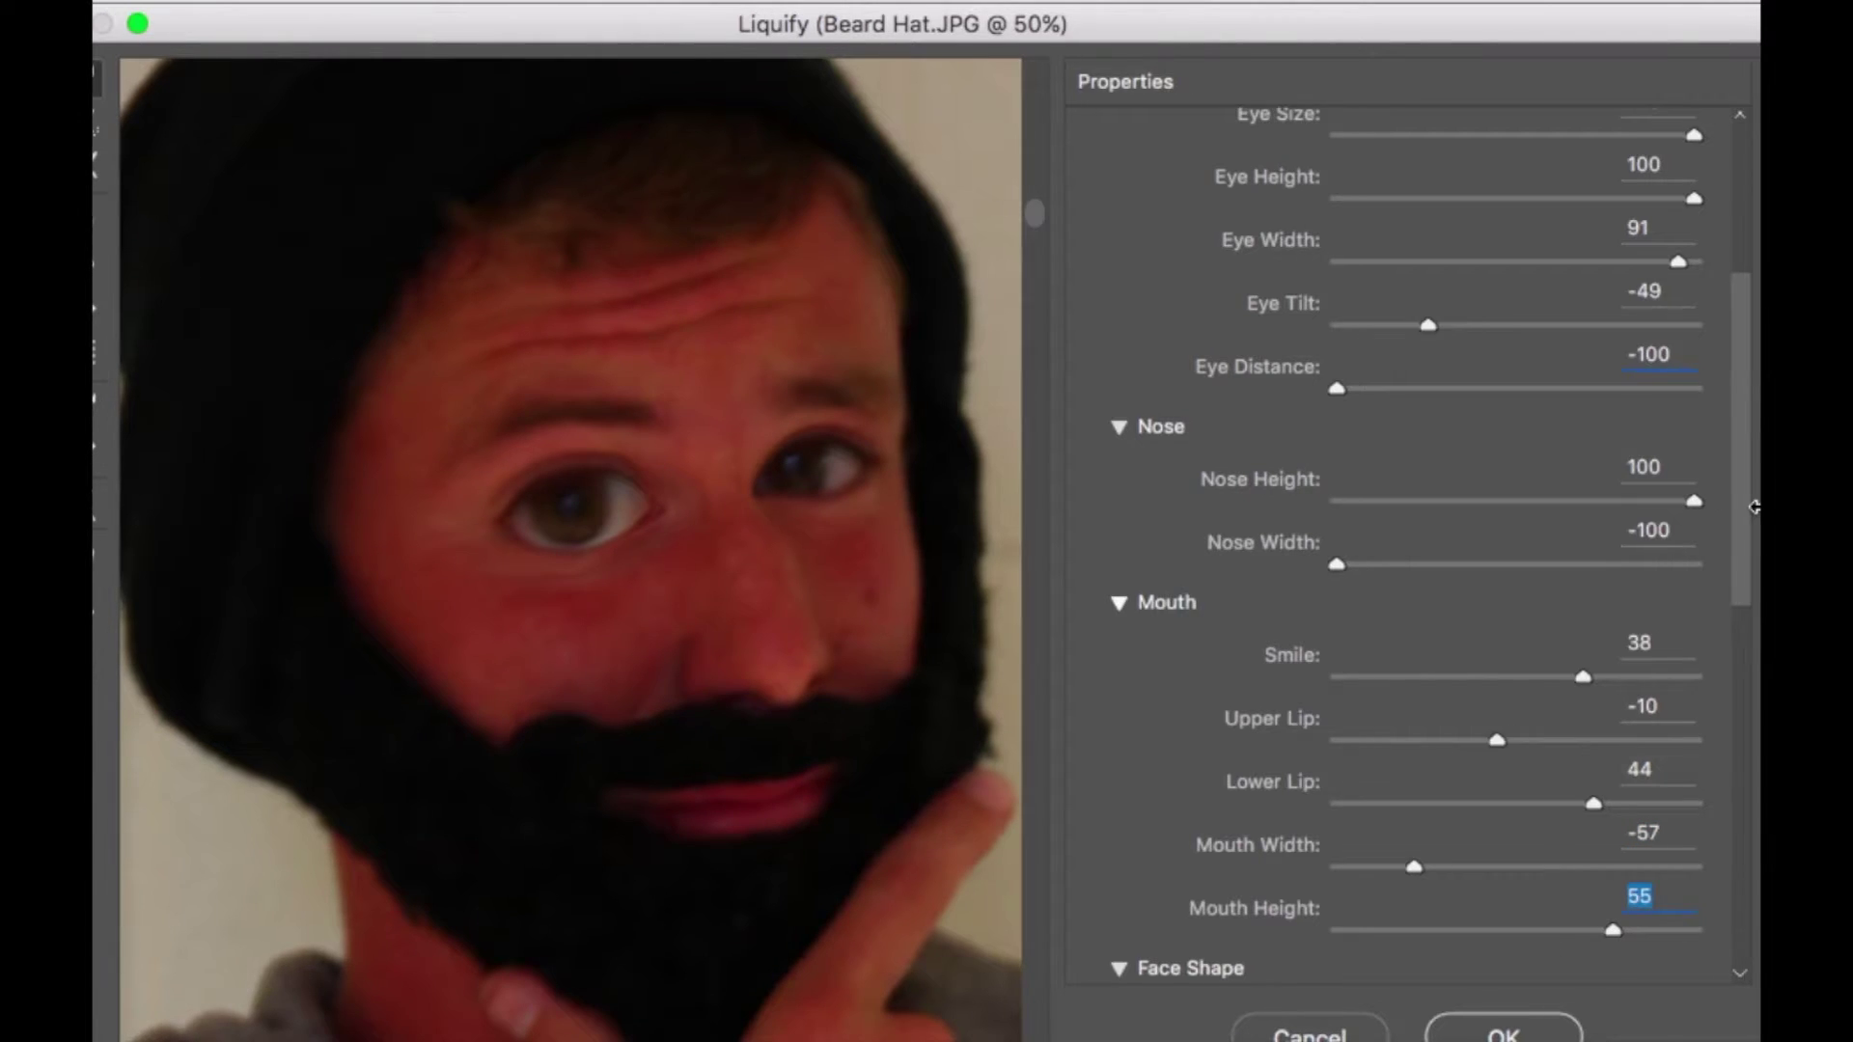
Reshape the face by setting the forehead, jawline and face width each to -100.
scroll(1750, 566, "down", 1)
scroll(1735, 565, "down", 5)
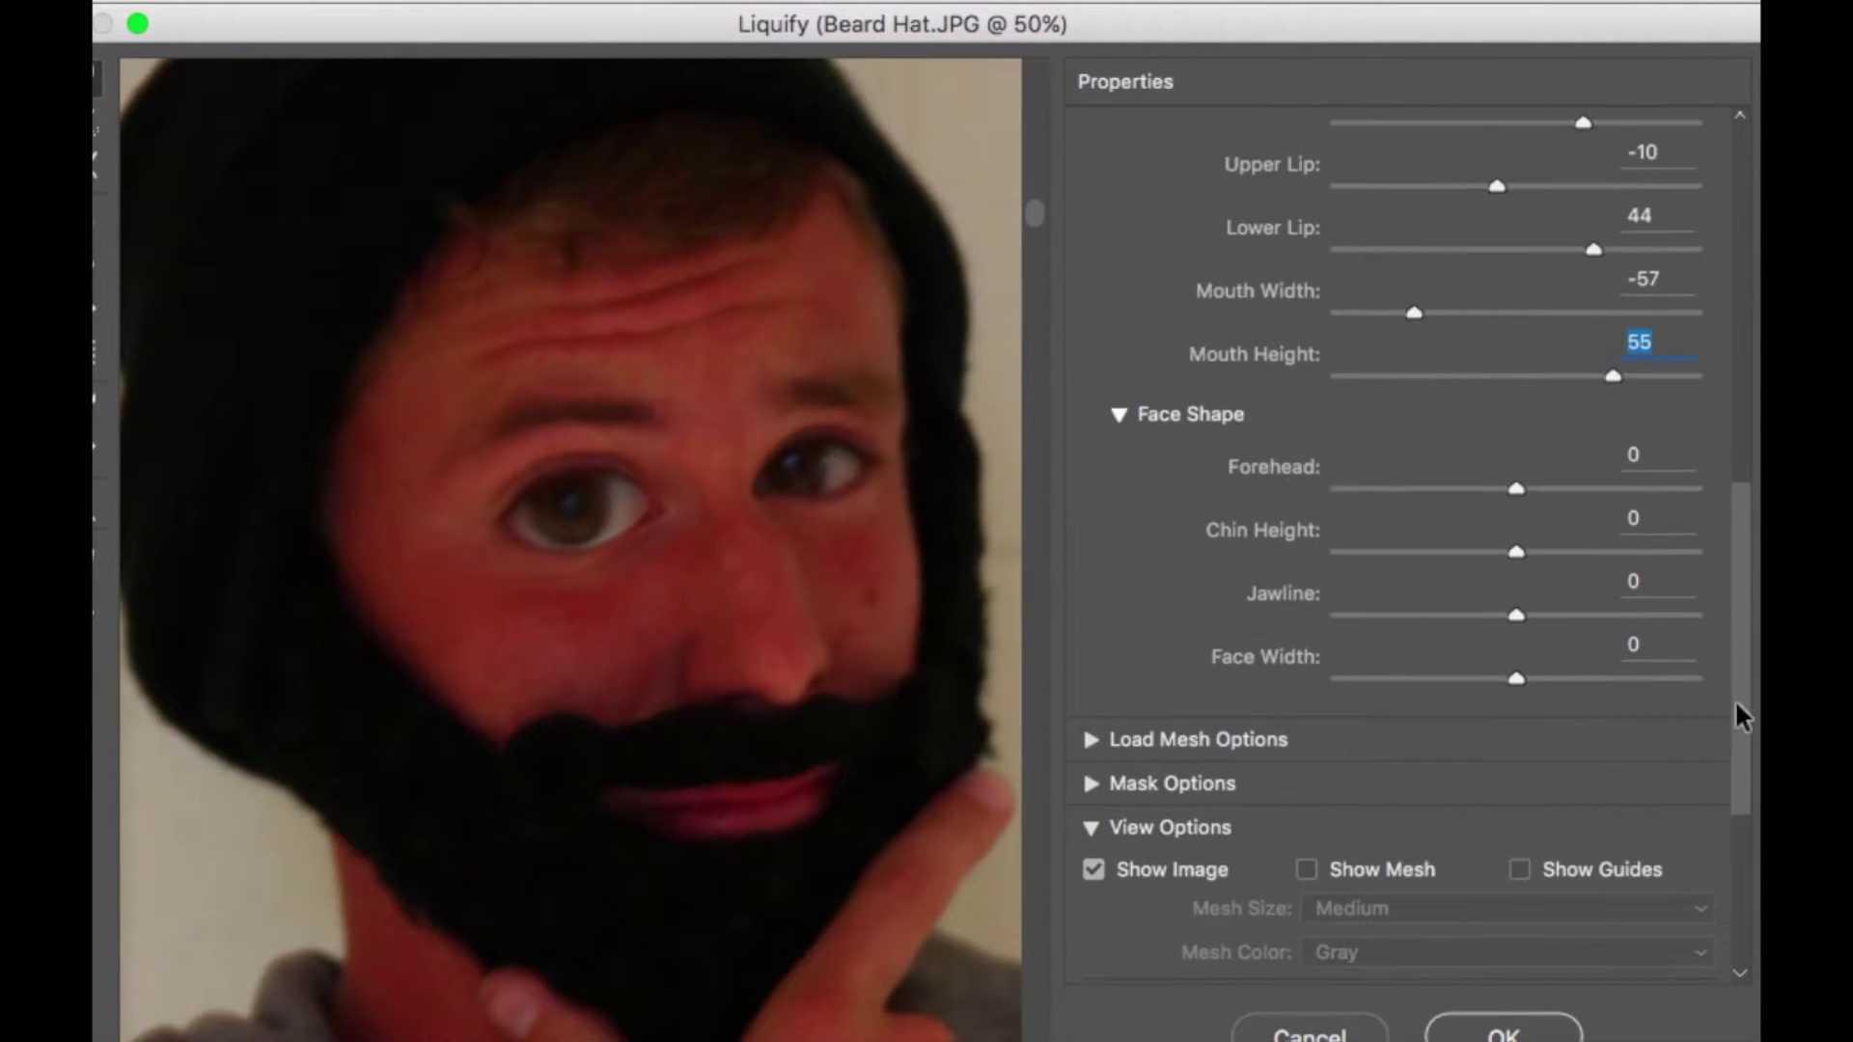
left_click(1518, 482)
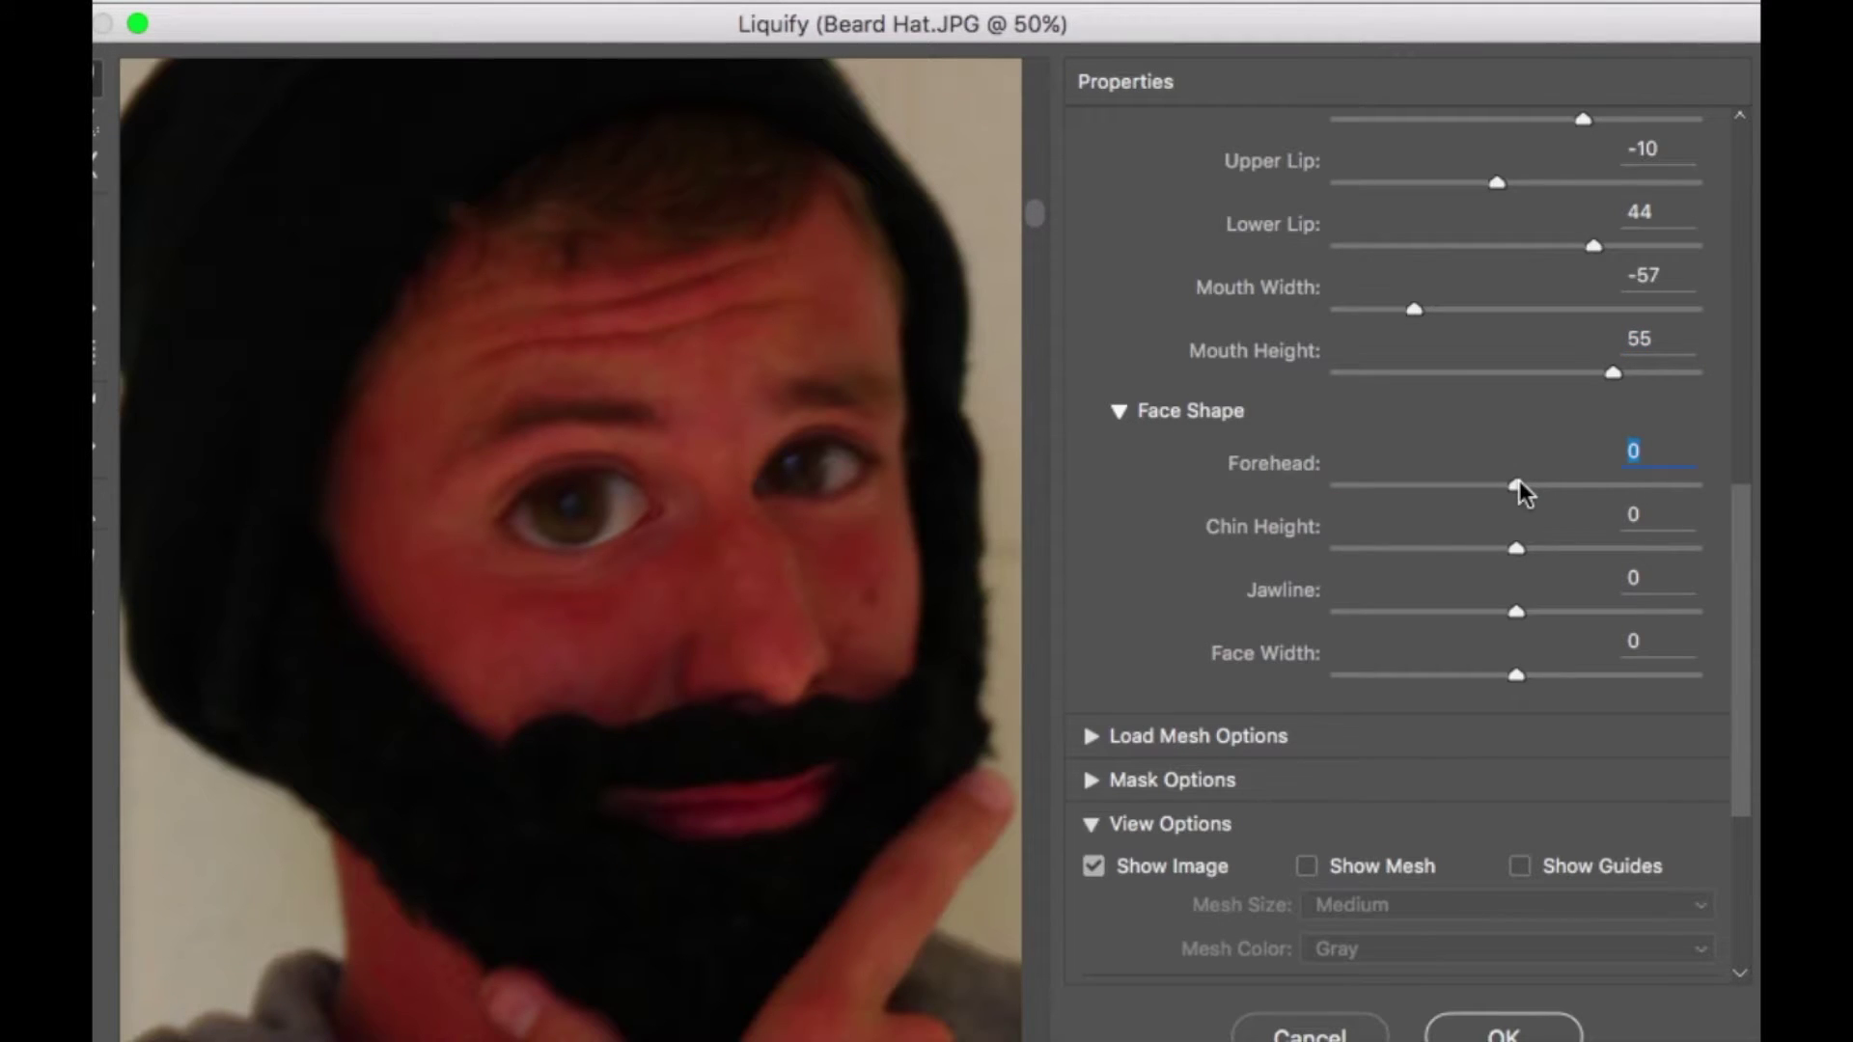
mouse_move(1518, 480)
left_mouse_down()
mouse_move(1634, 485)
mouse_move(1315, 490)
mouse_move(1422, 485)
mouse_move(1232, 465)
left_mouse_up()
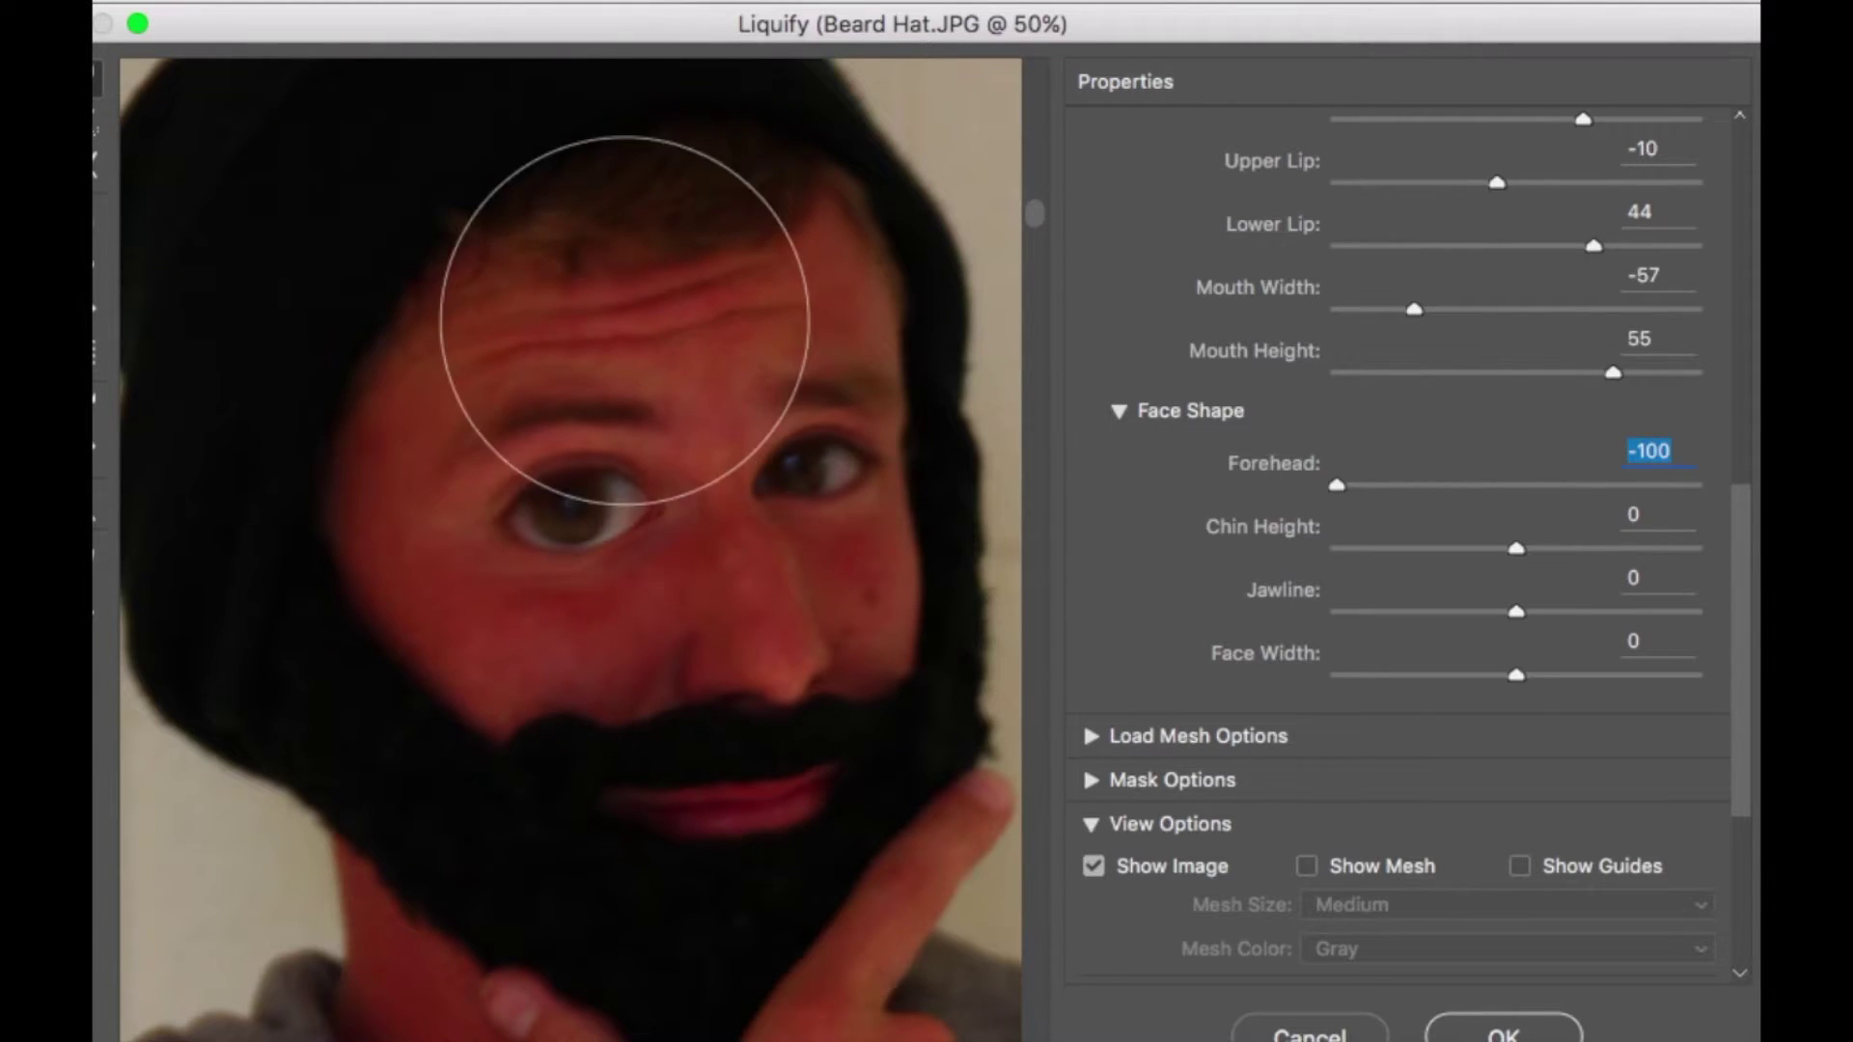
left_click_drag(1520, 613, 1299, 604)
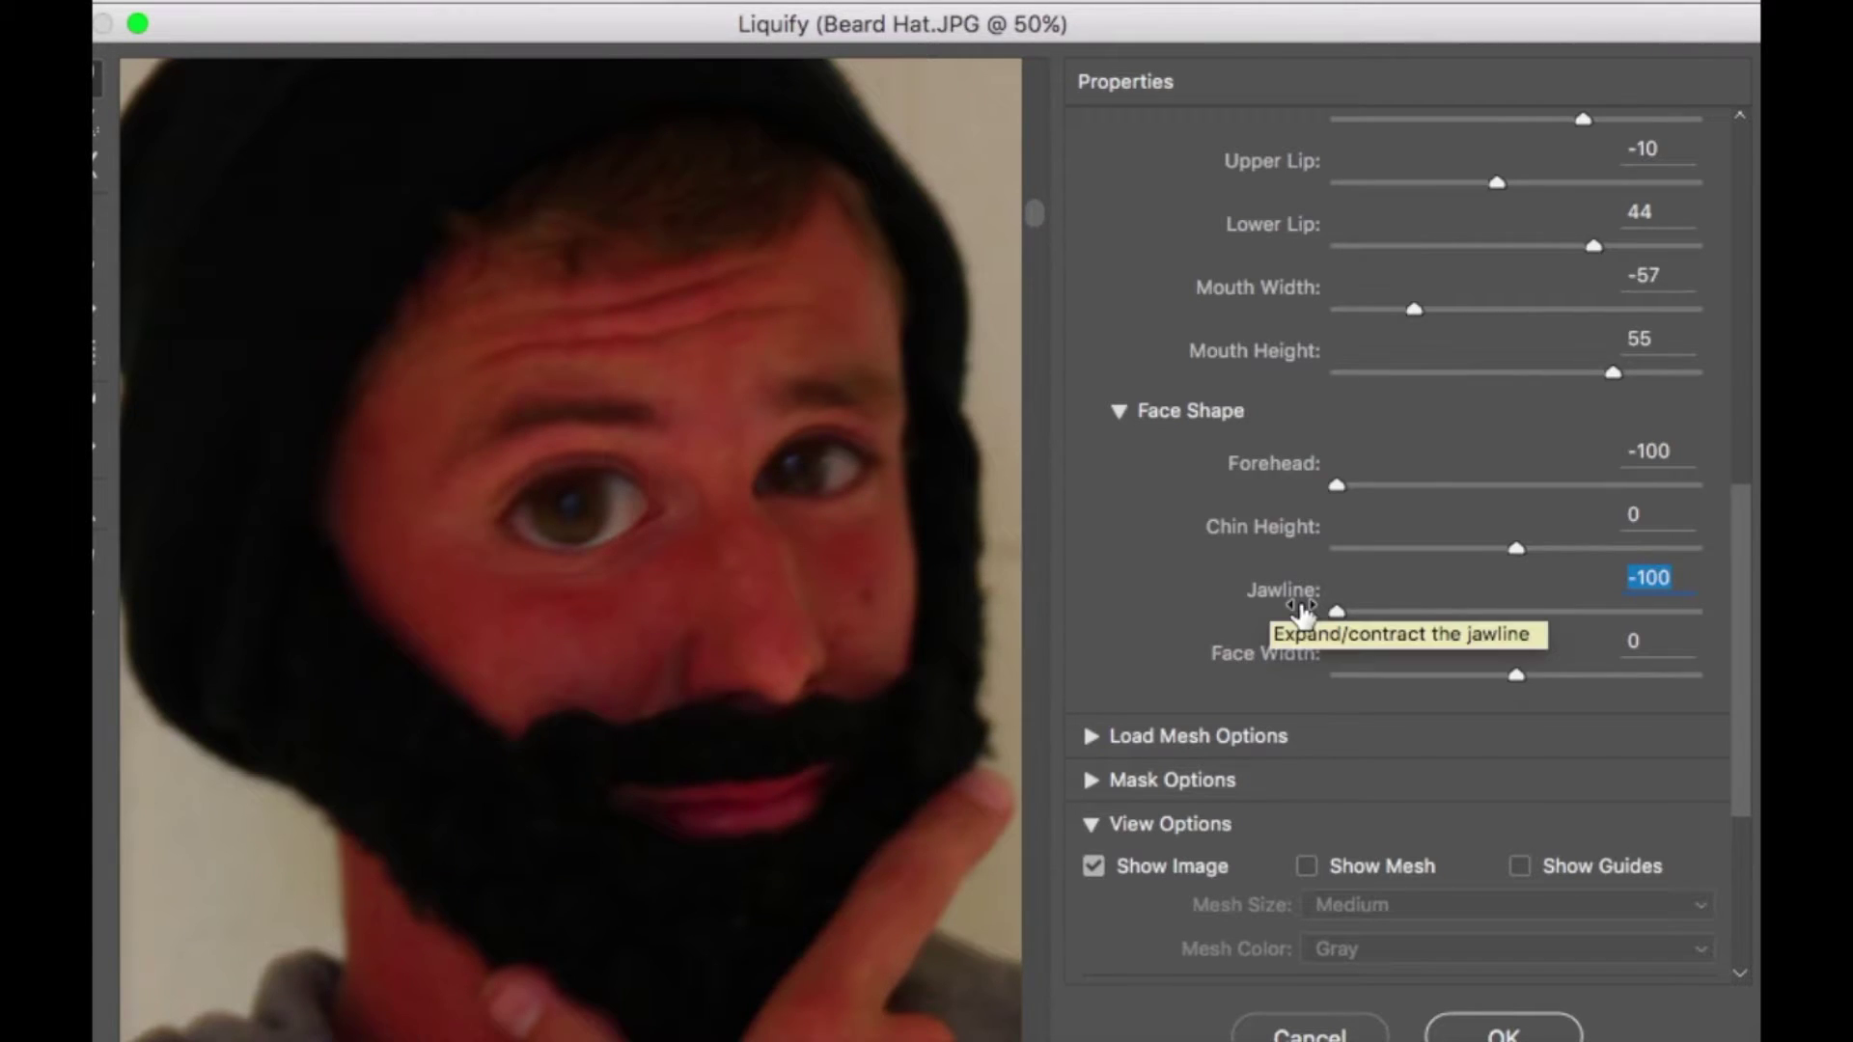
left_click_drag(1521, 673, 1573, 675)
left_click_drag(1442, 675, 1263, 676)
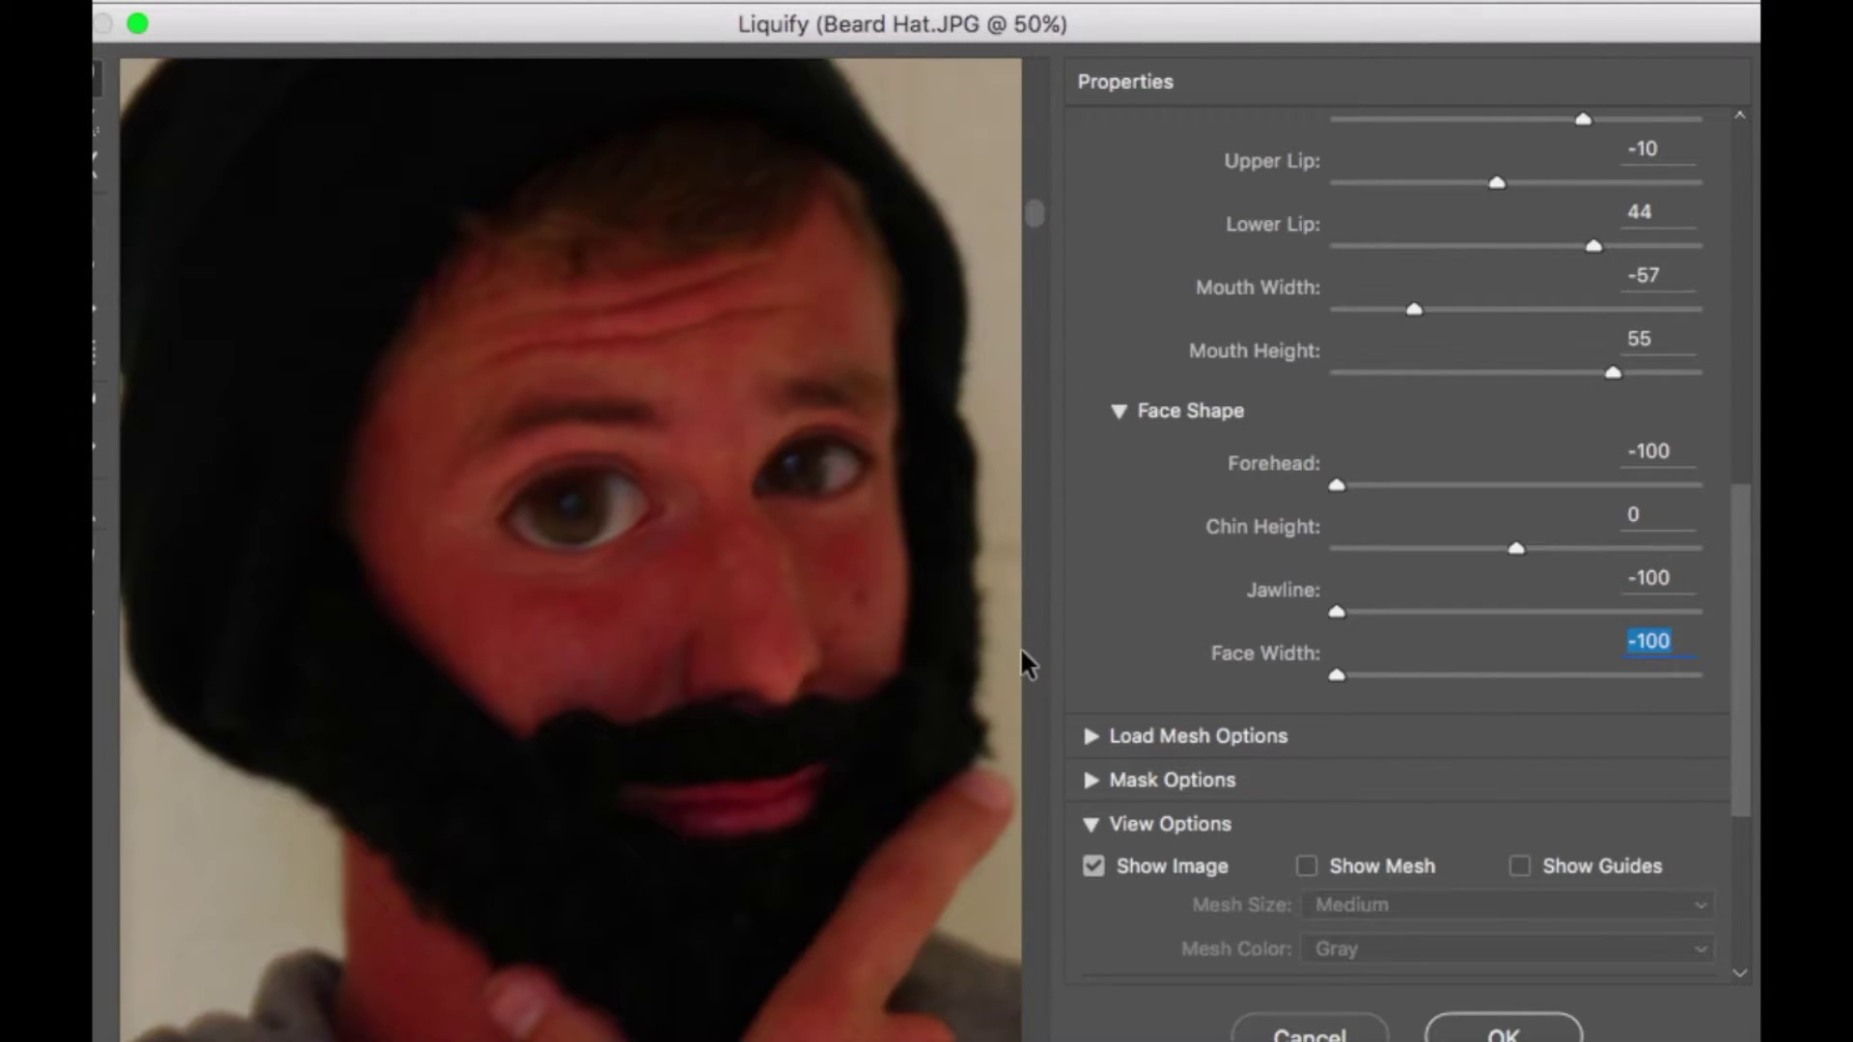
Apply the Liquify adjustments to the photo.
scroll(1322, 559, "up", 10)
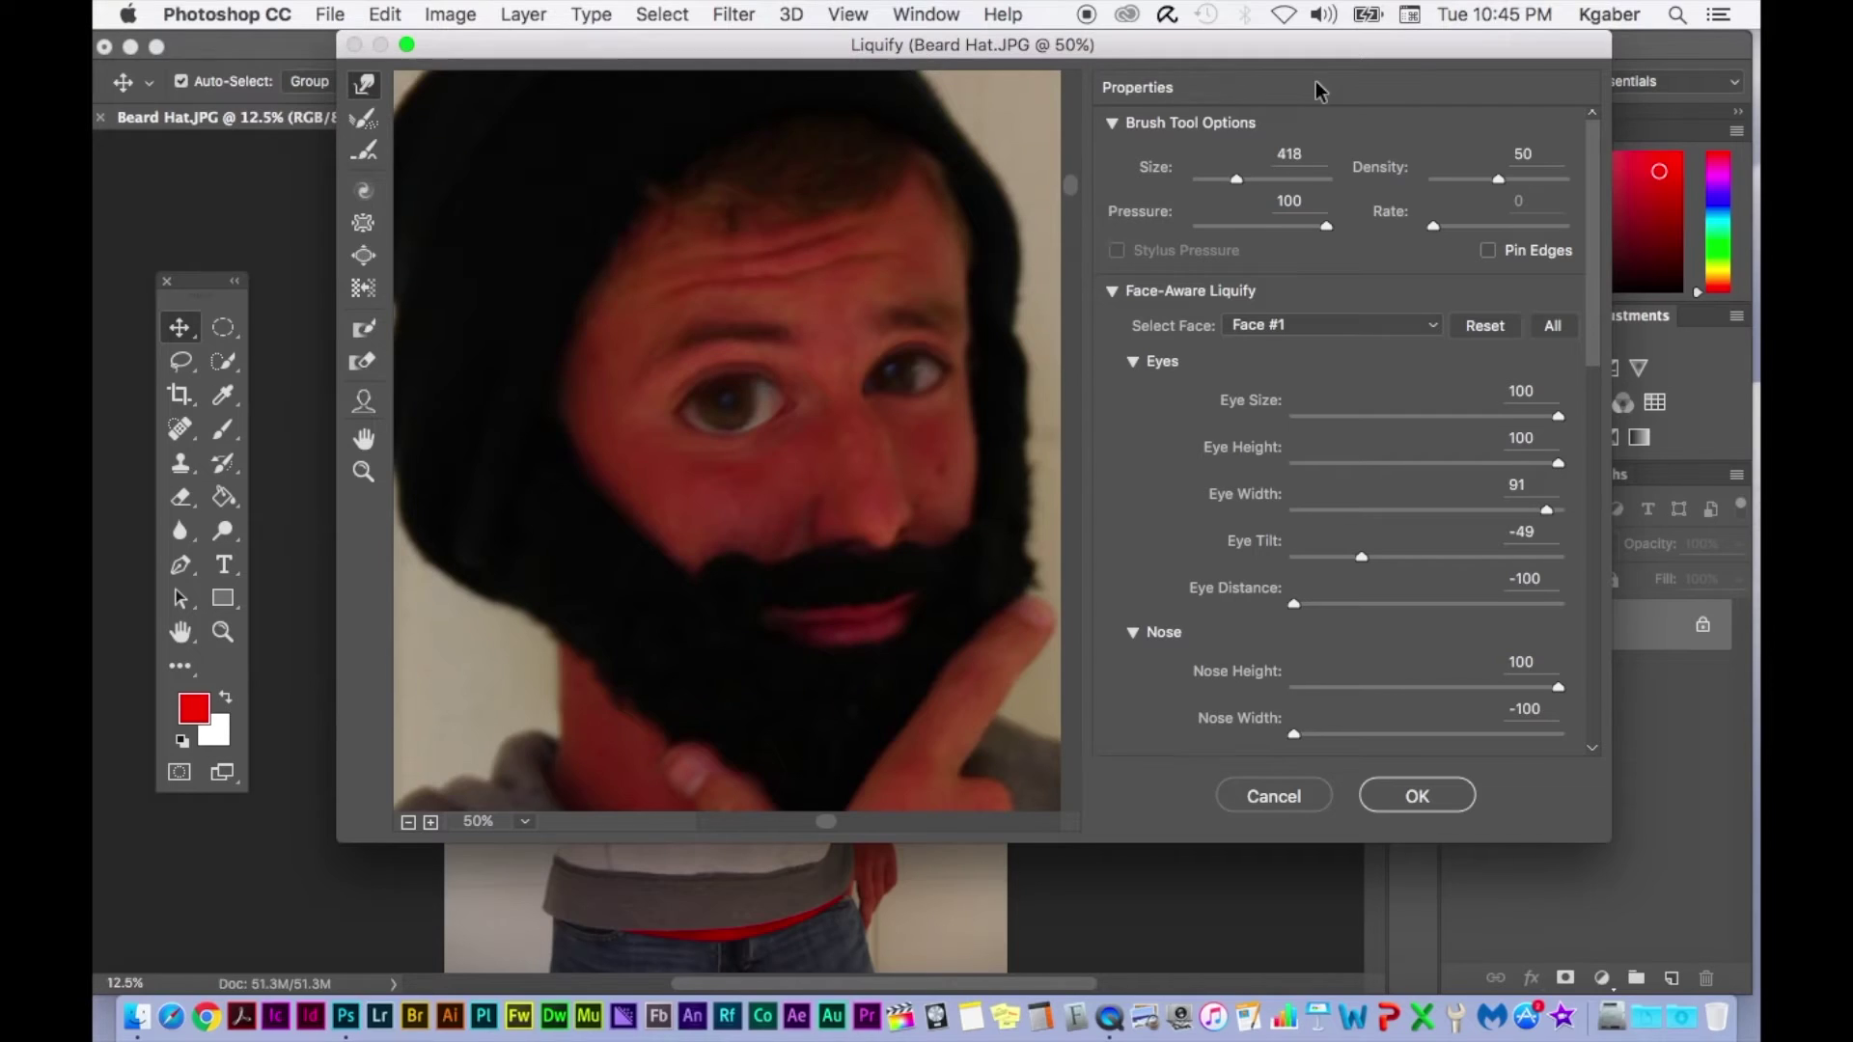
mouse_move(1197, 43)
left_mouse_down()
mouse_move(1115, 158)
mouse_move(1109, 119)
left_mouse_up()
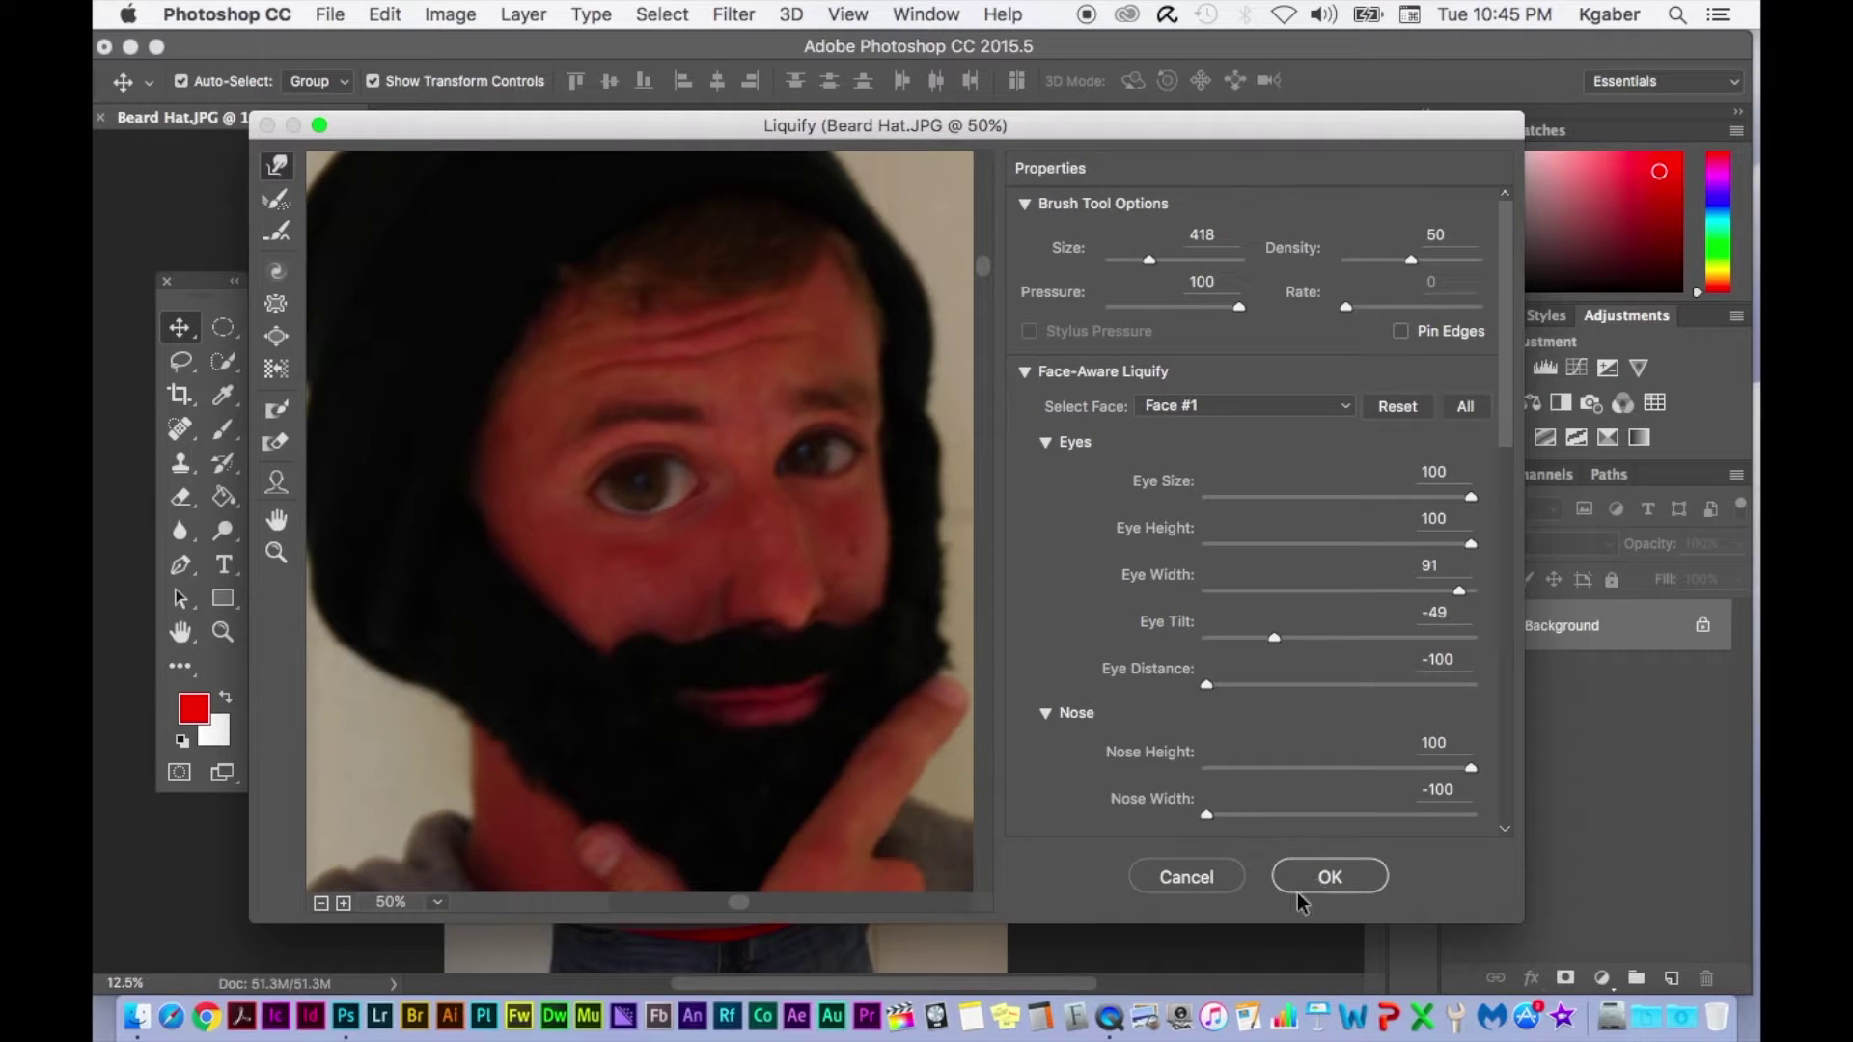
left_click(1305, 883)
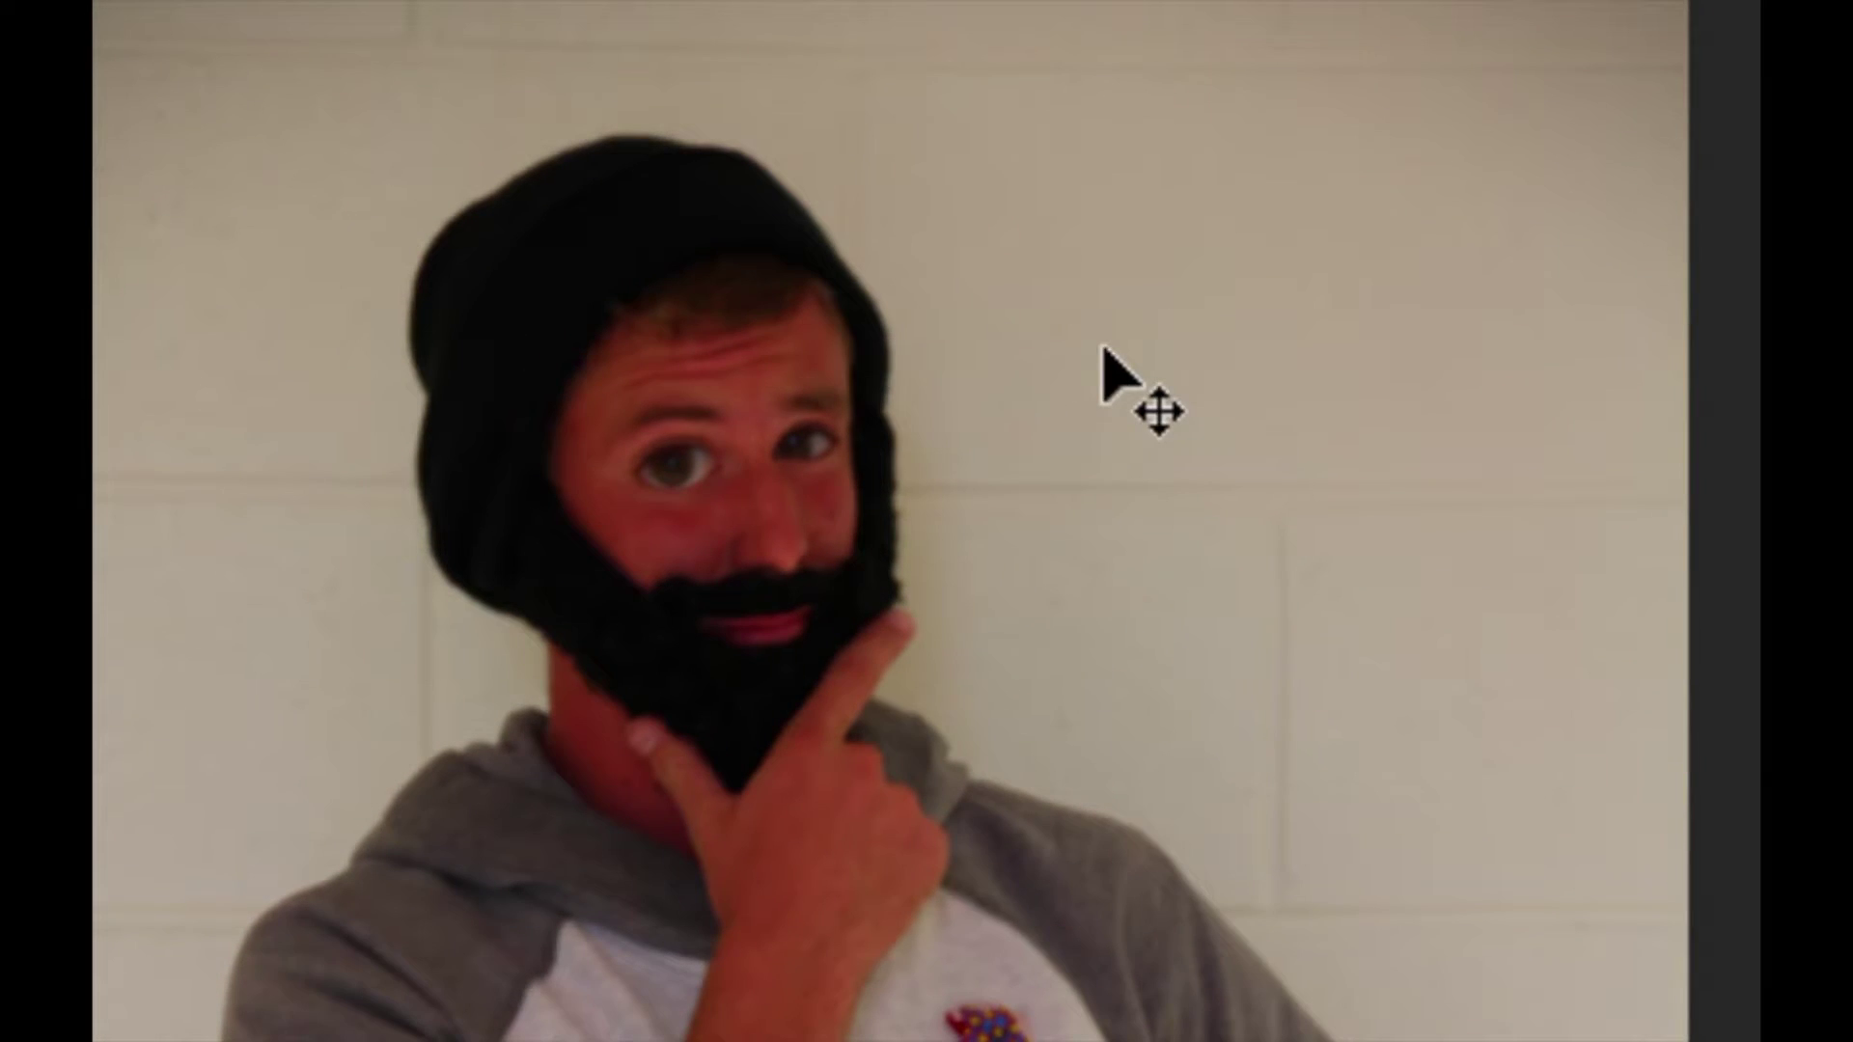
Compare the face before and after the Liquify edit by repeatedly undoing and restoring it.
key("ctrl+z")
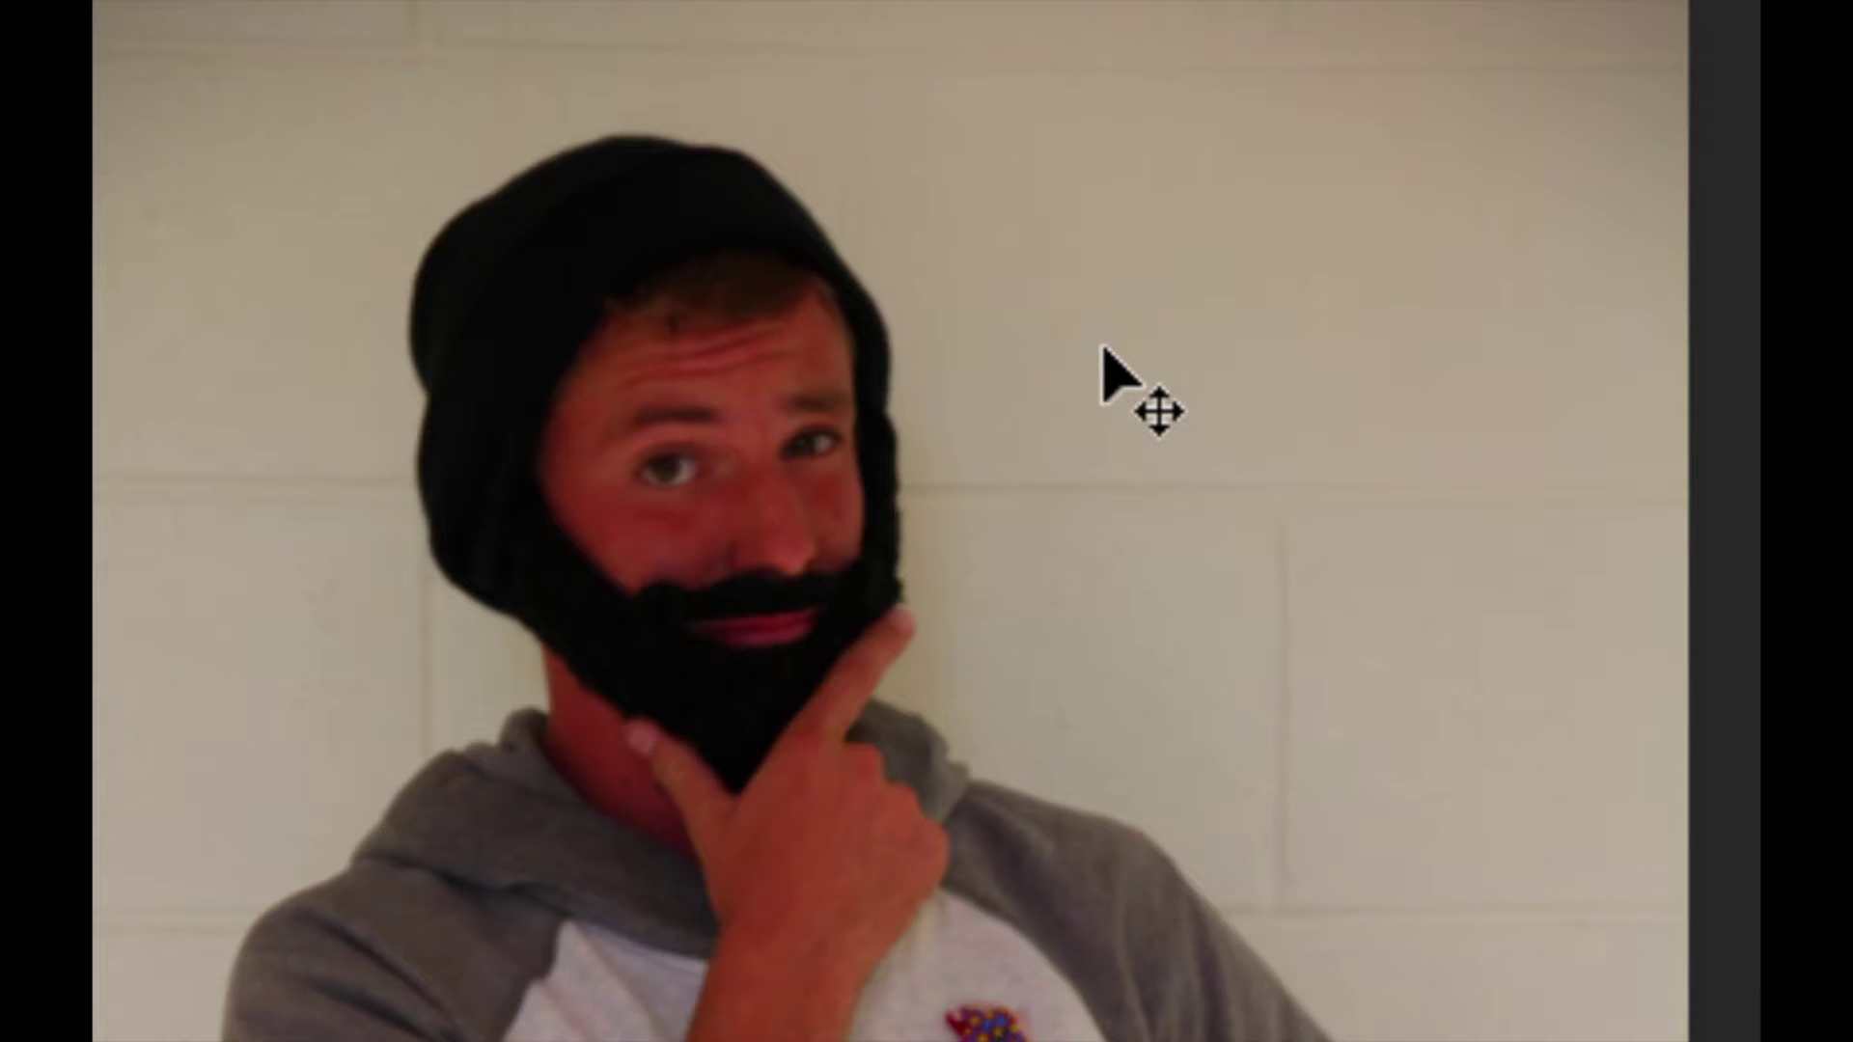
key("ctrl+z")
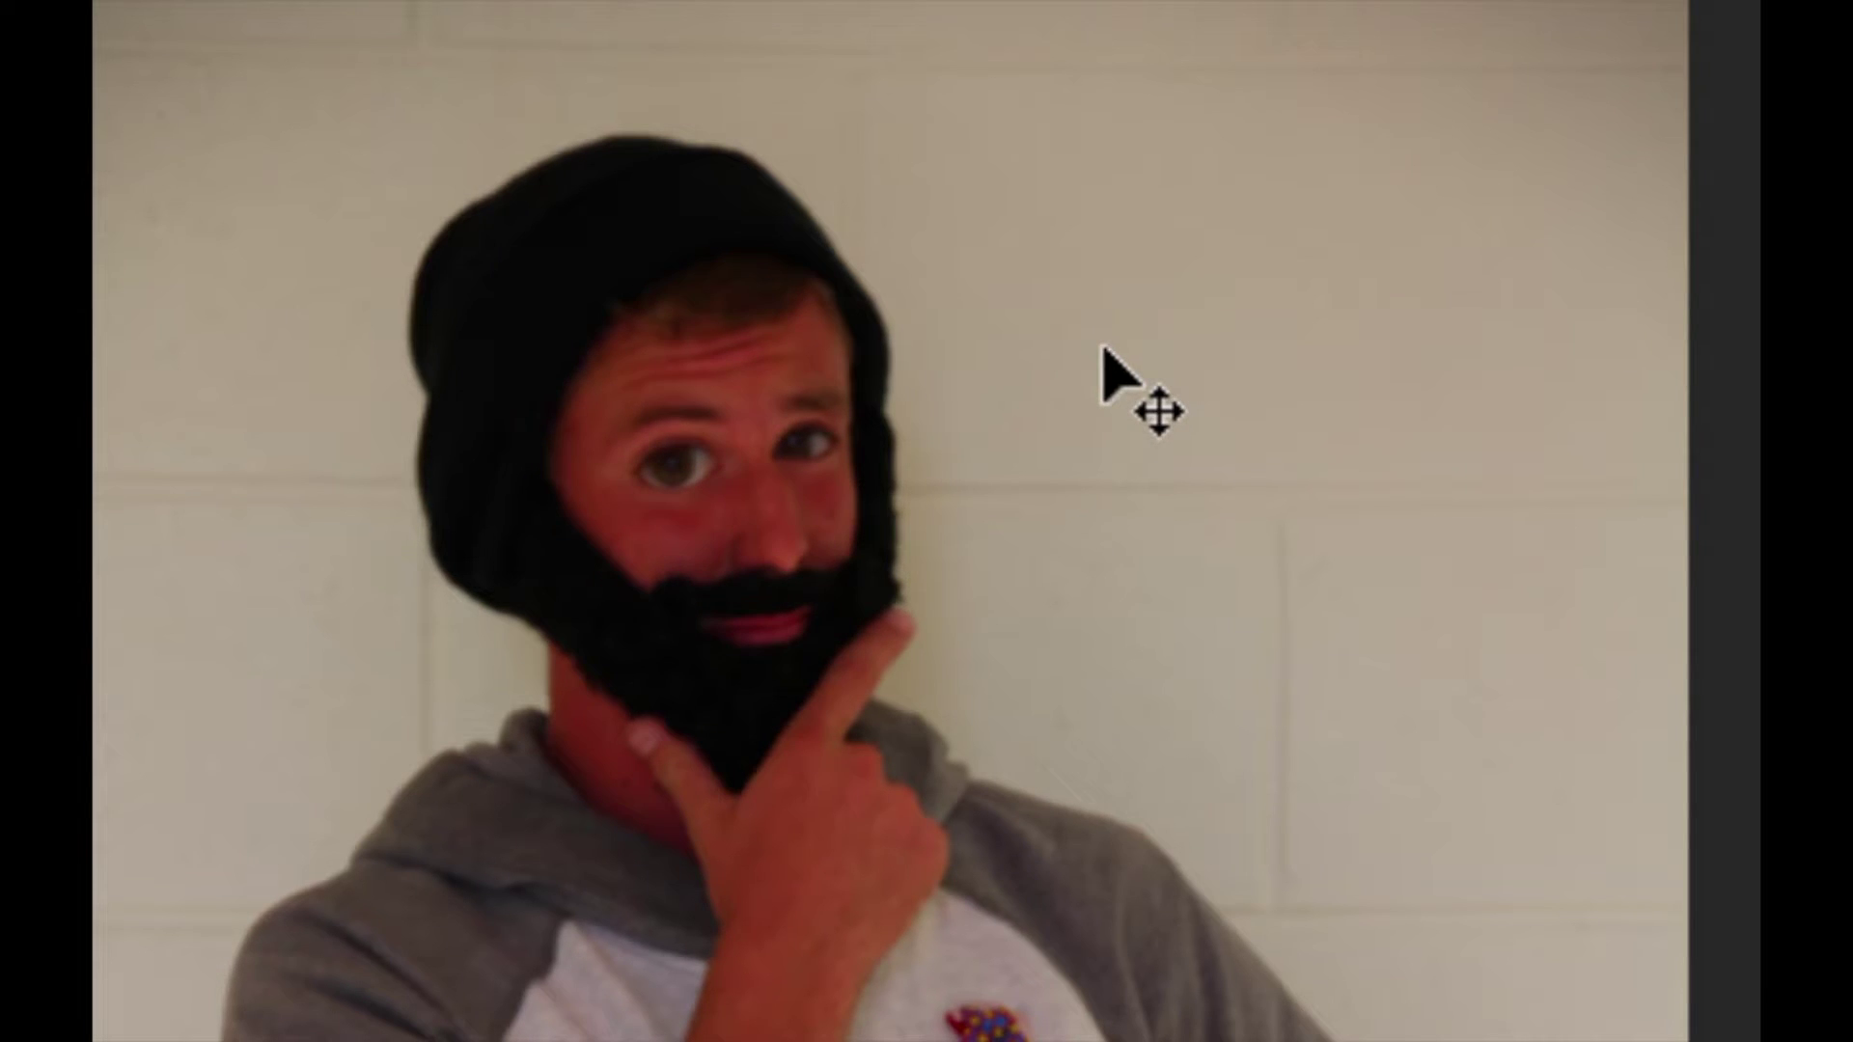
key("ctrl+z")
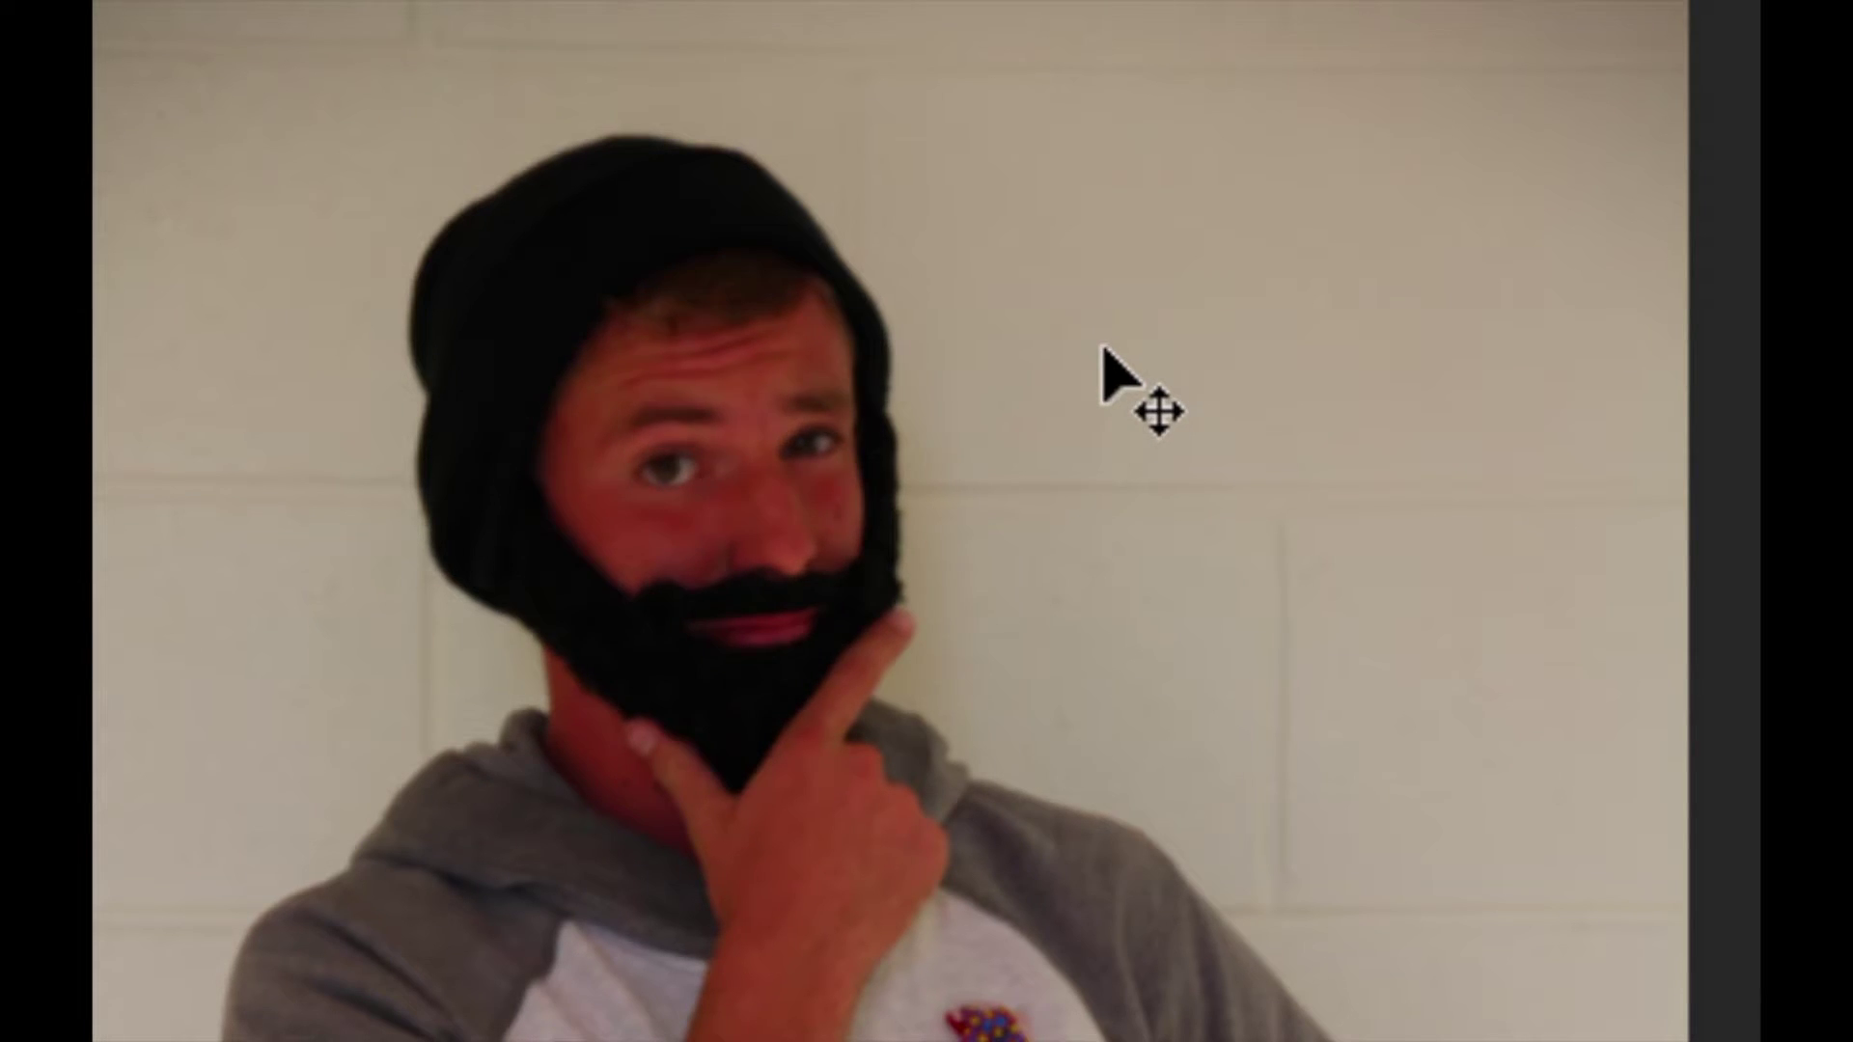
key("ctrl+z")
key("ctrl+z")
key("ctrl+z")
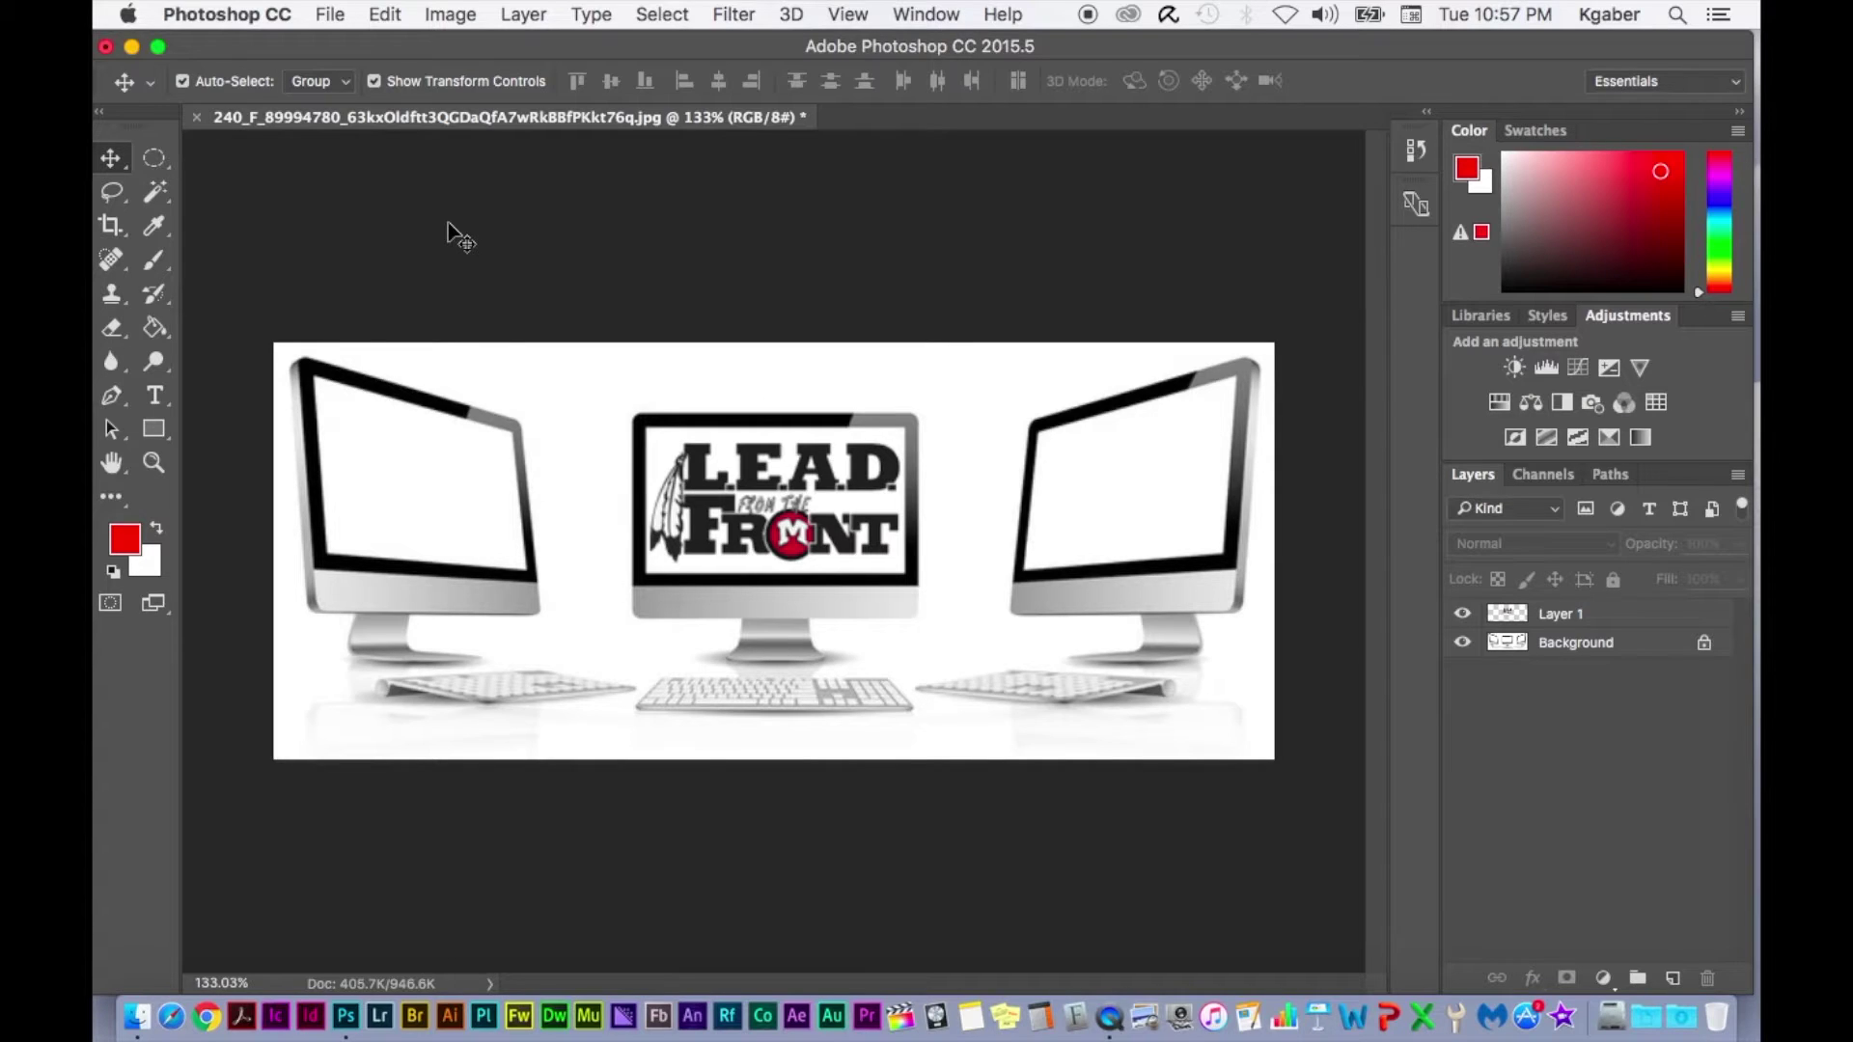
Disconnect all of the interrupted server connections and deselect the logo on the middle monitor.
left_click(751, 479)
left_click_drag(752, 479, 752, 479)
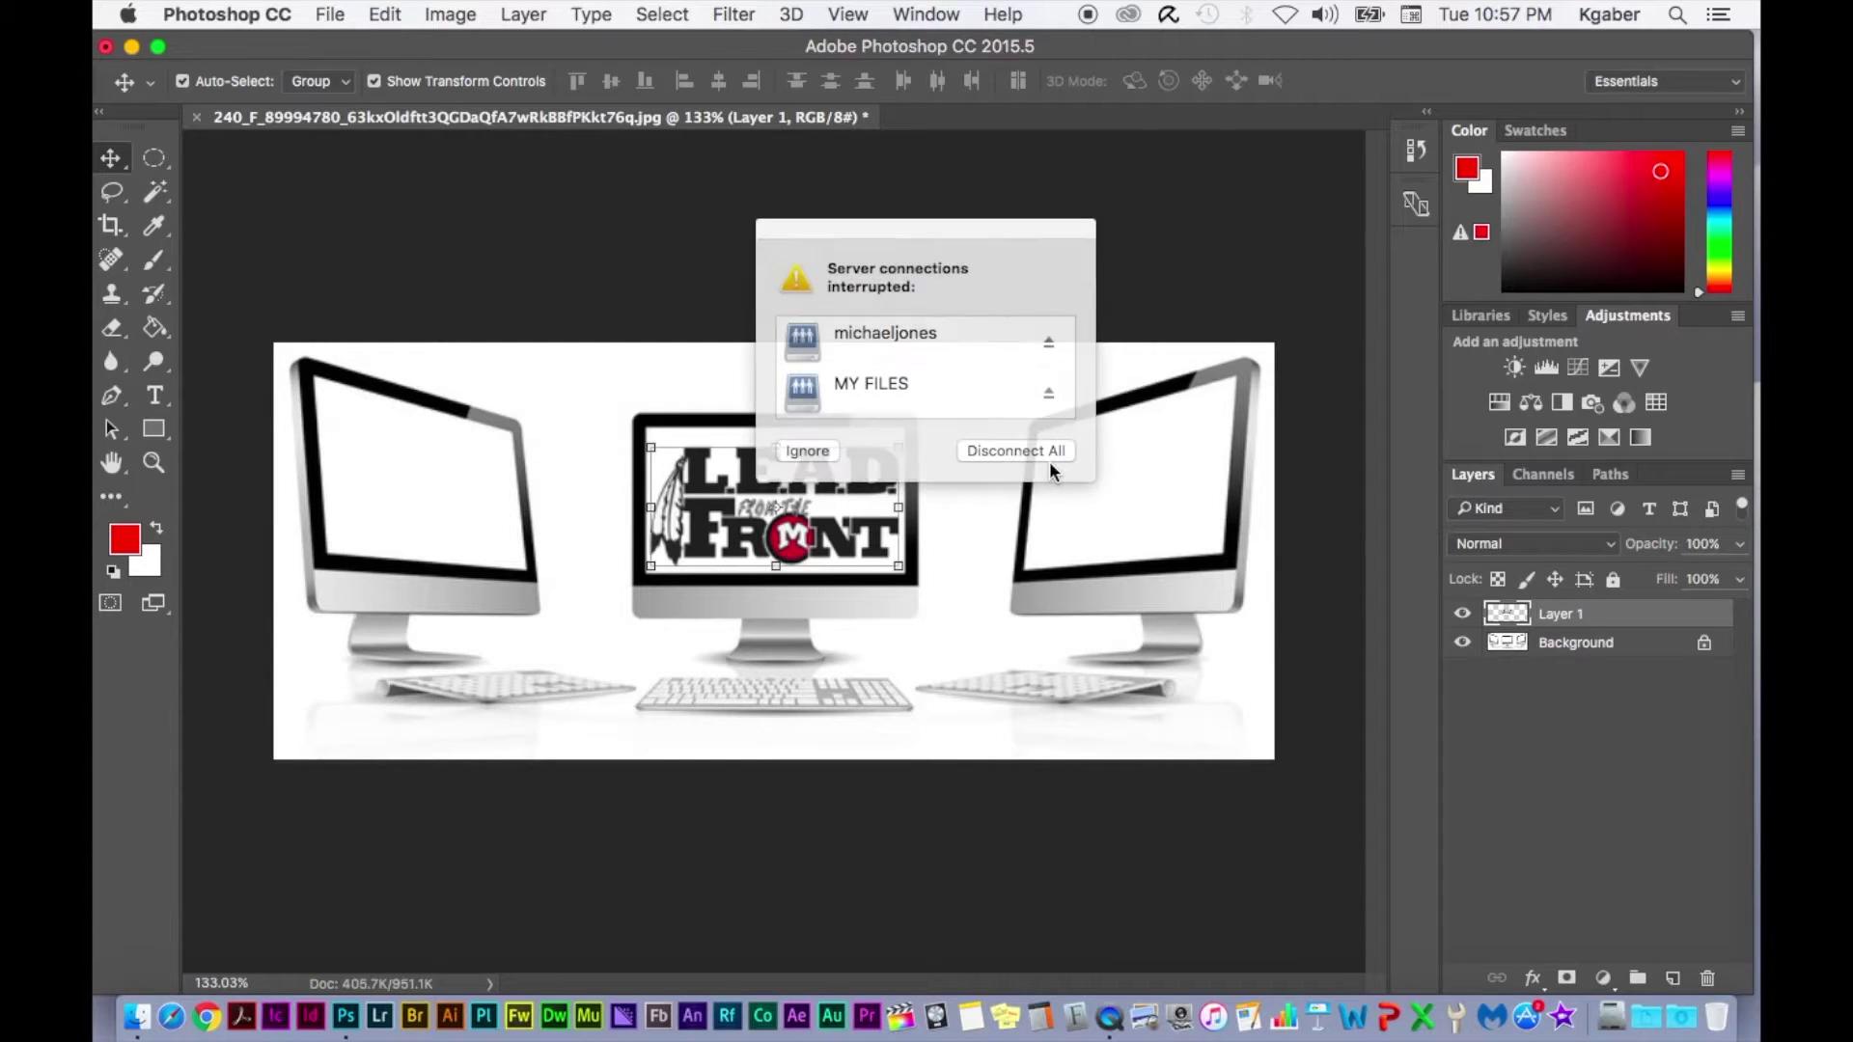
left_click(1047, 451)
left_click(1211, 286)
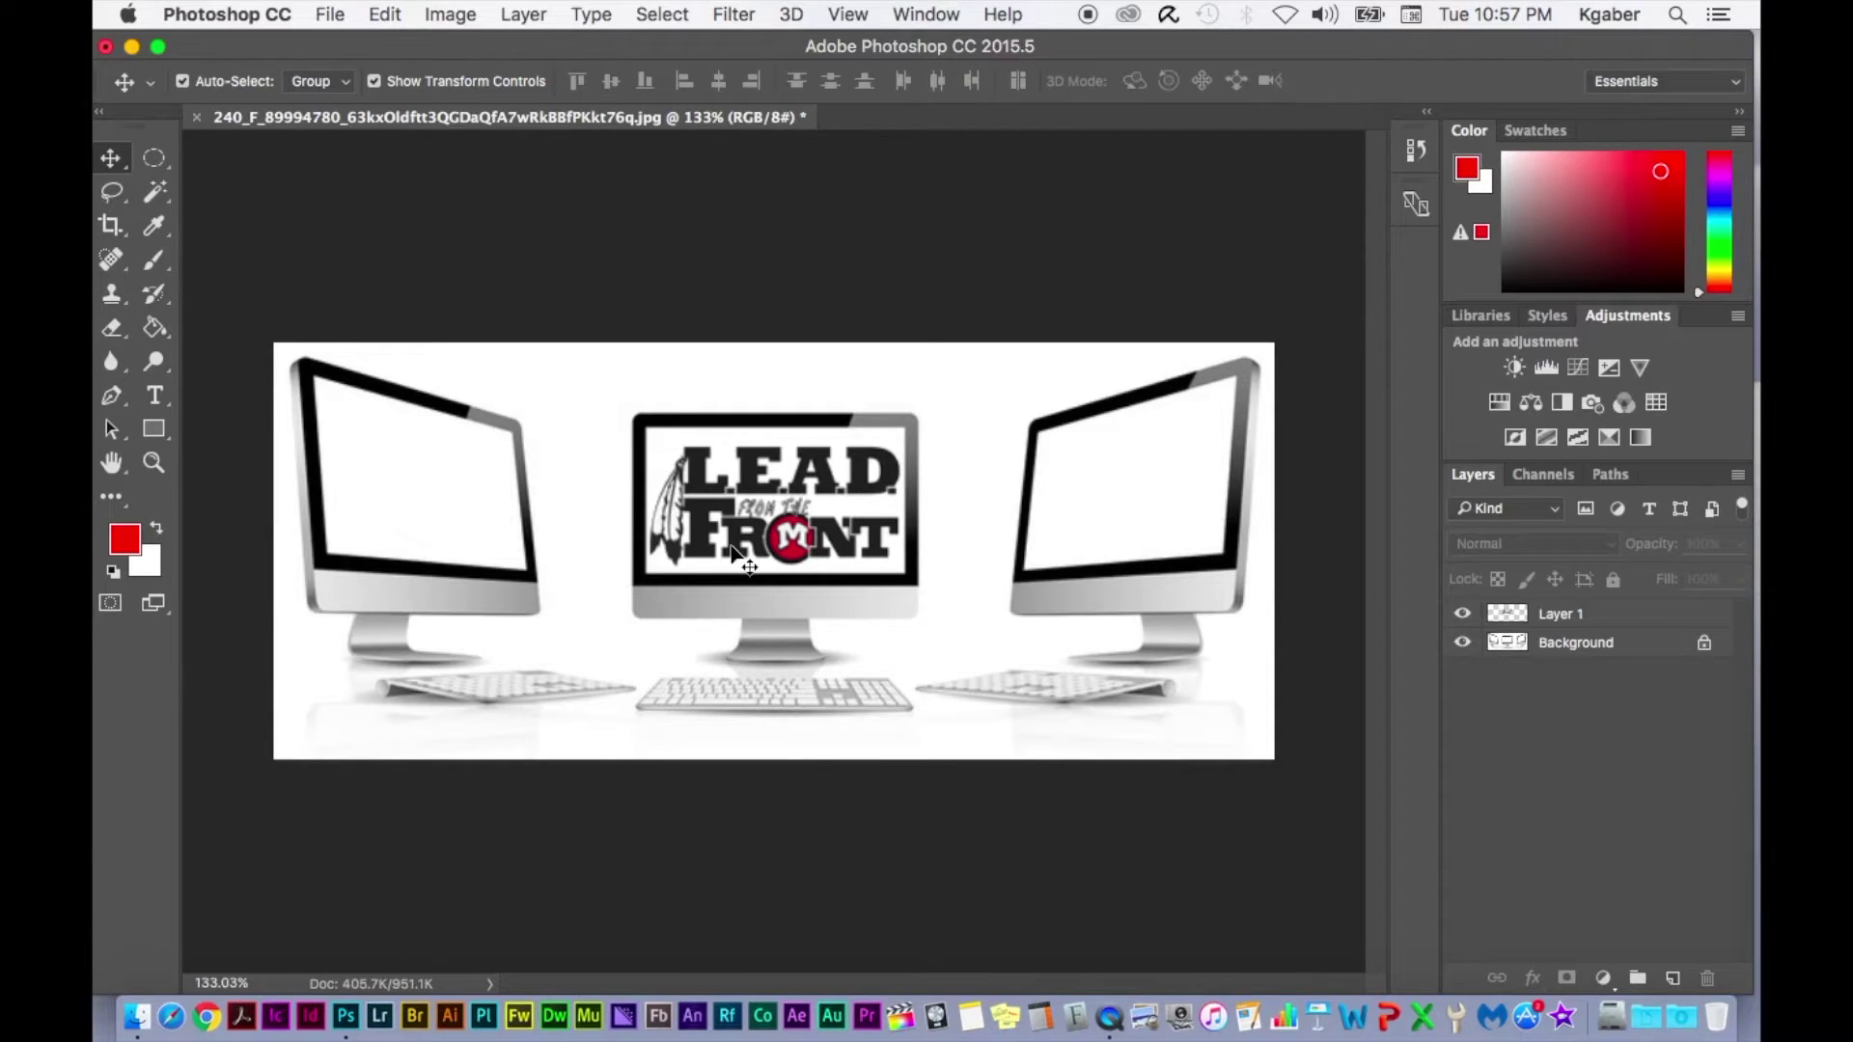
Duplicate Layer 1 as Layer 1 copy and move the copied logo onto the left-hand monitor.
left_click(1585, 620)
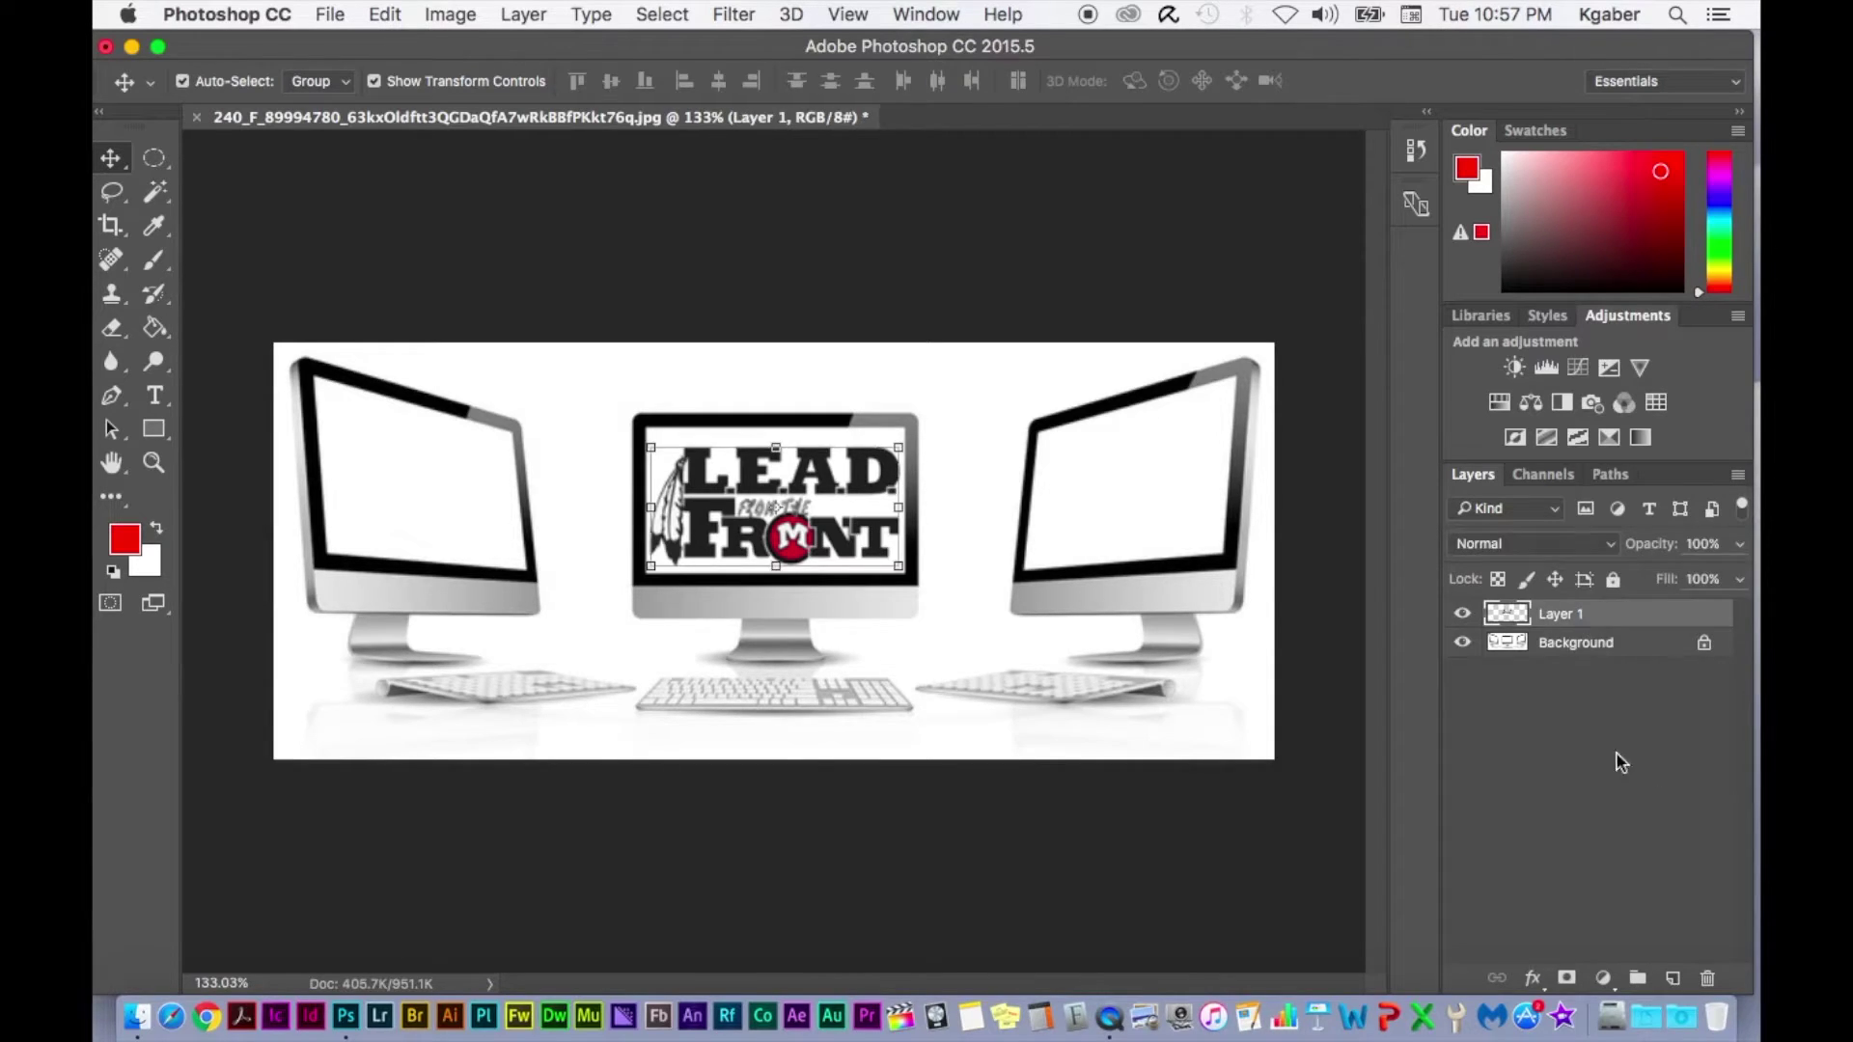
left_click(1738, 474)
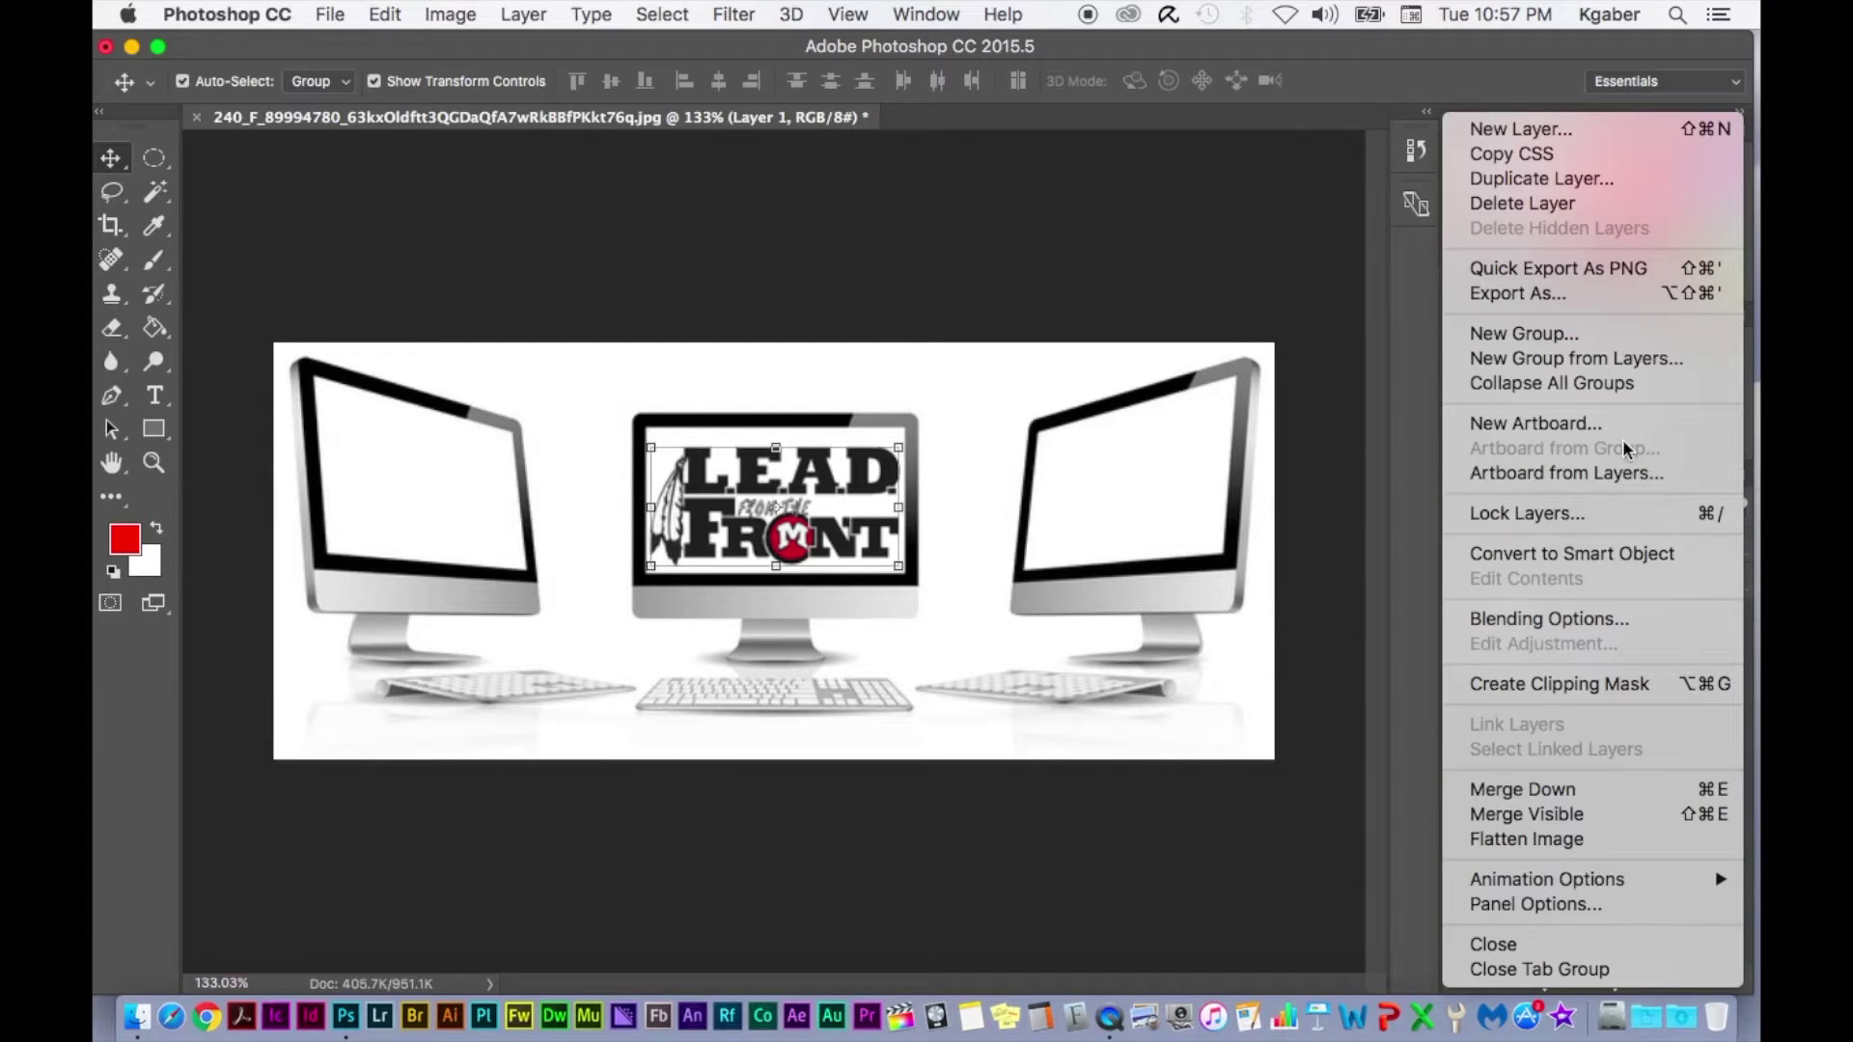
left_click(1541, 179)
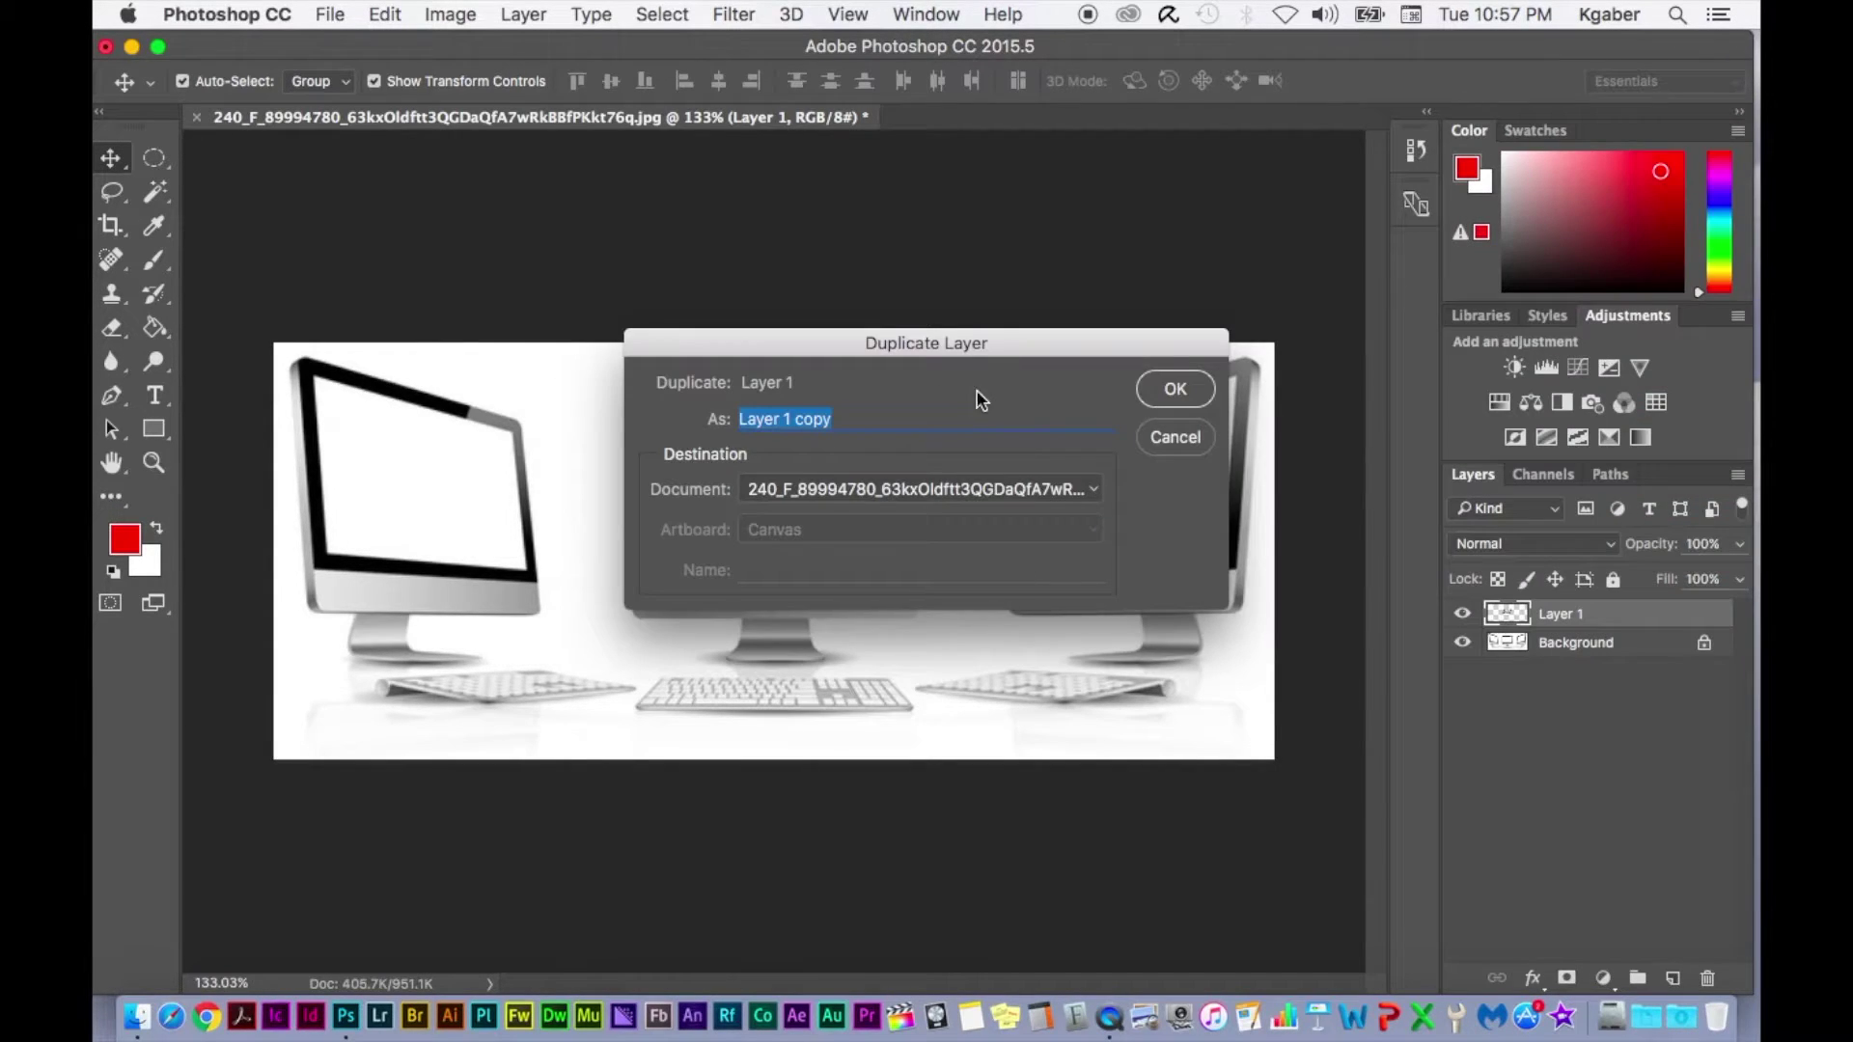
left_click(1200, 390)
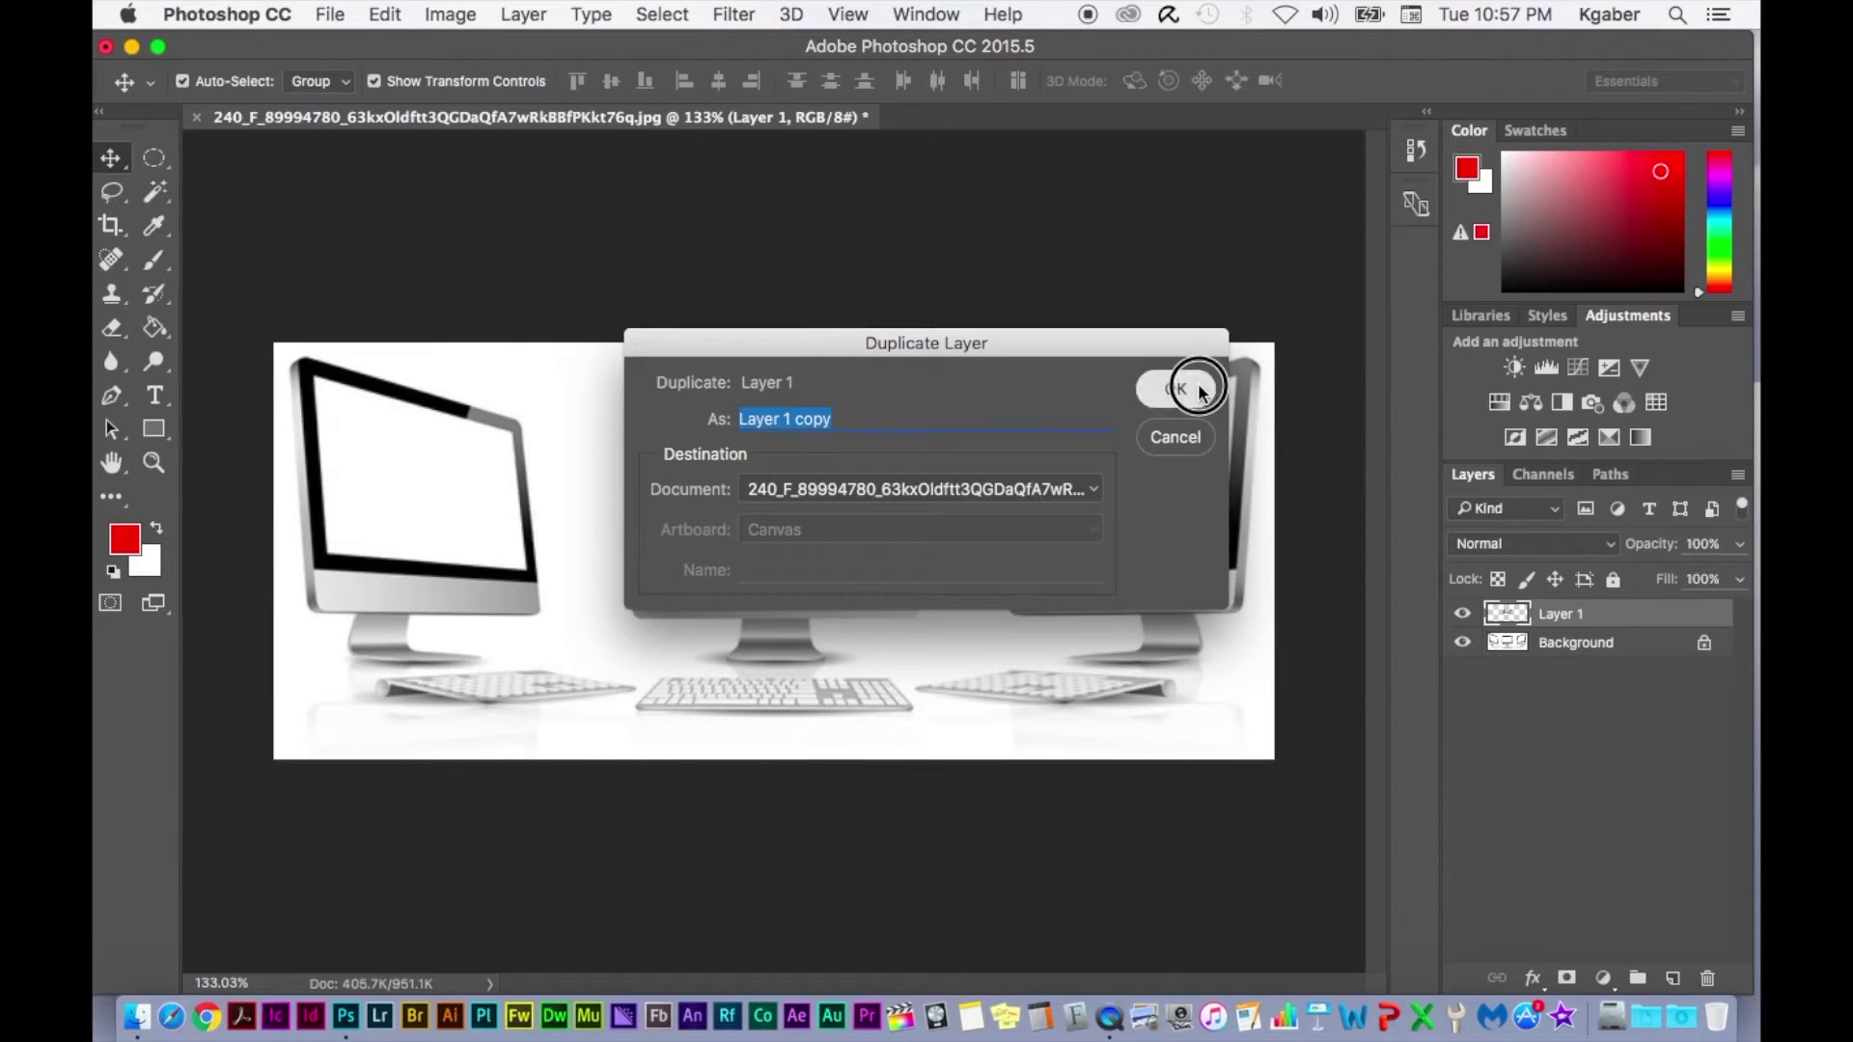
left_click_drag(861, 483, 520, 454)
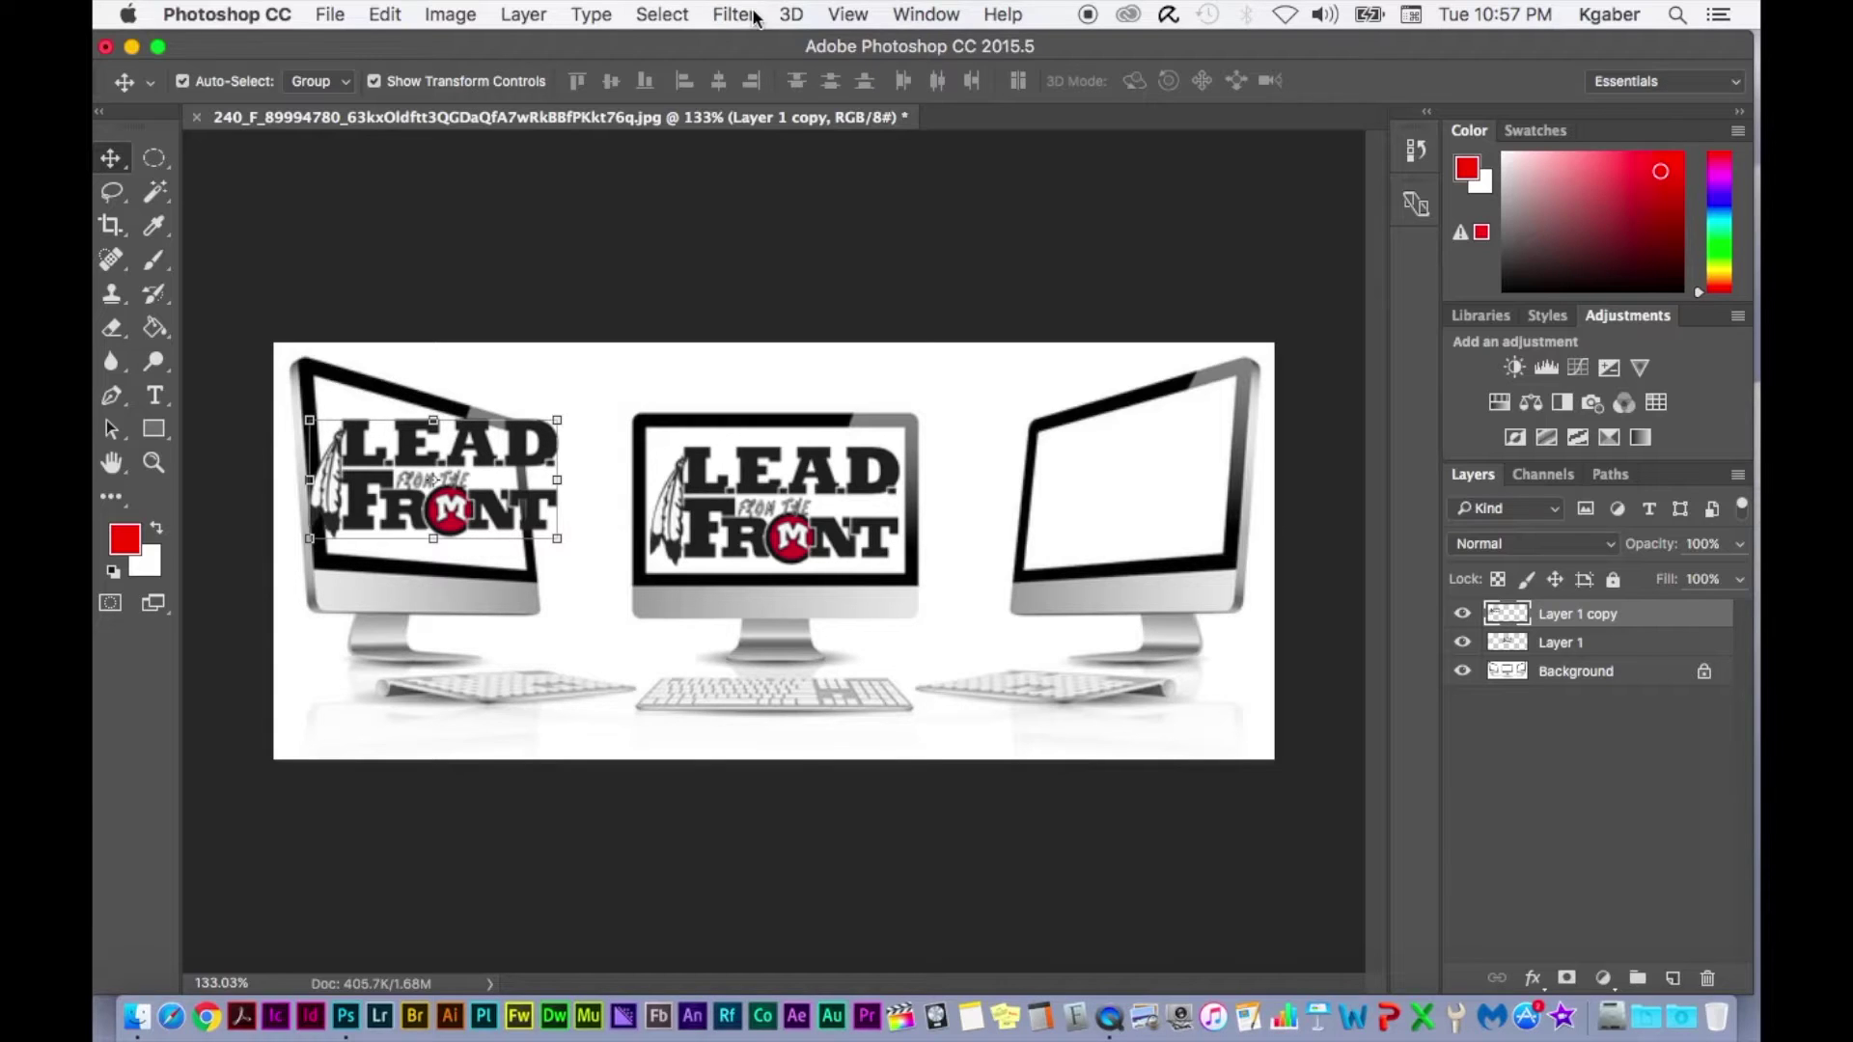
Skew the copied logo's corners to match the slanted screen of the left-hand monitor.
left_click(385, 13)
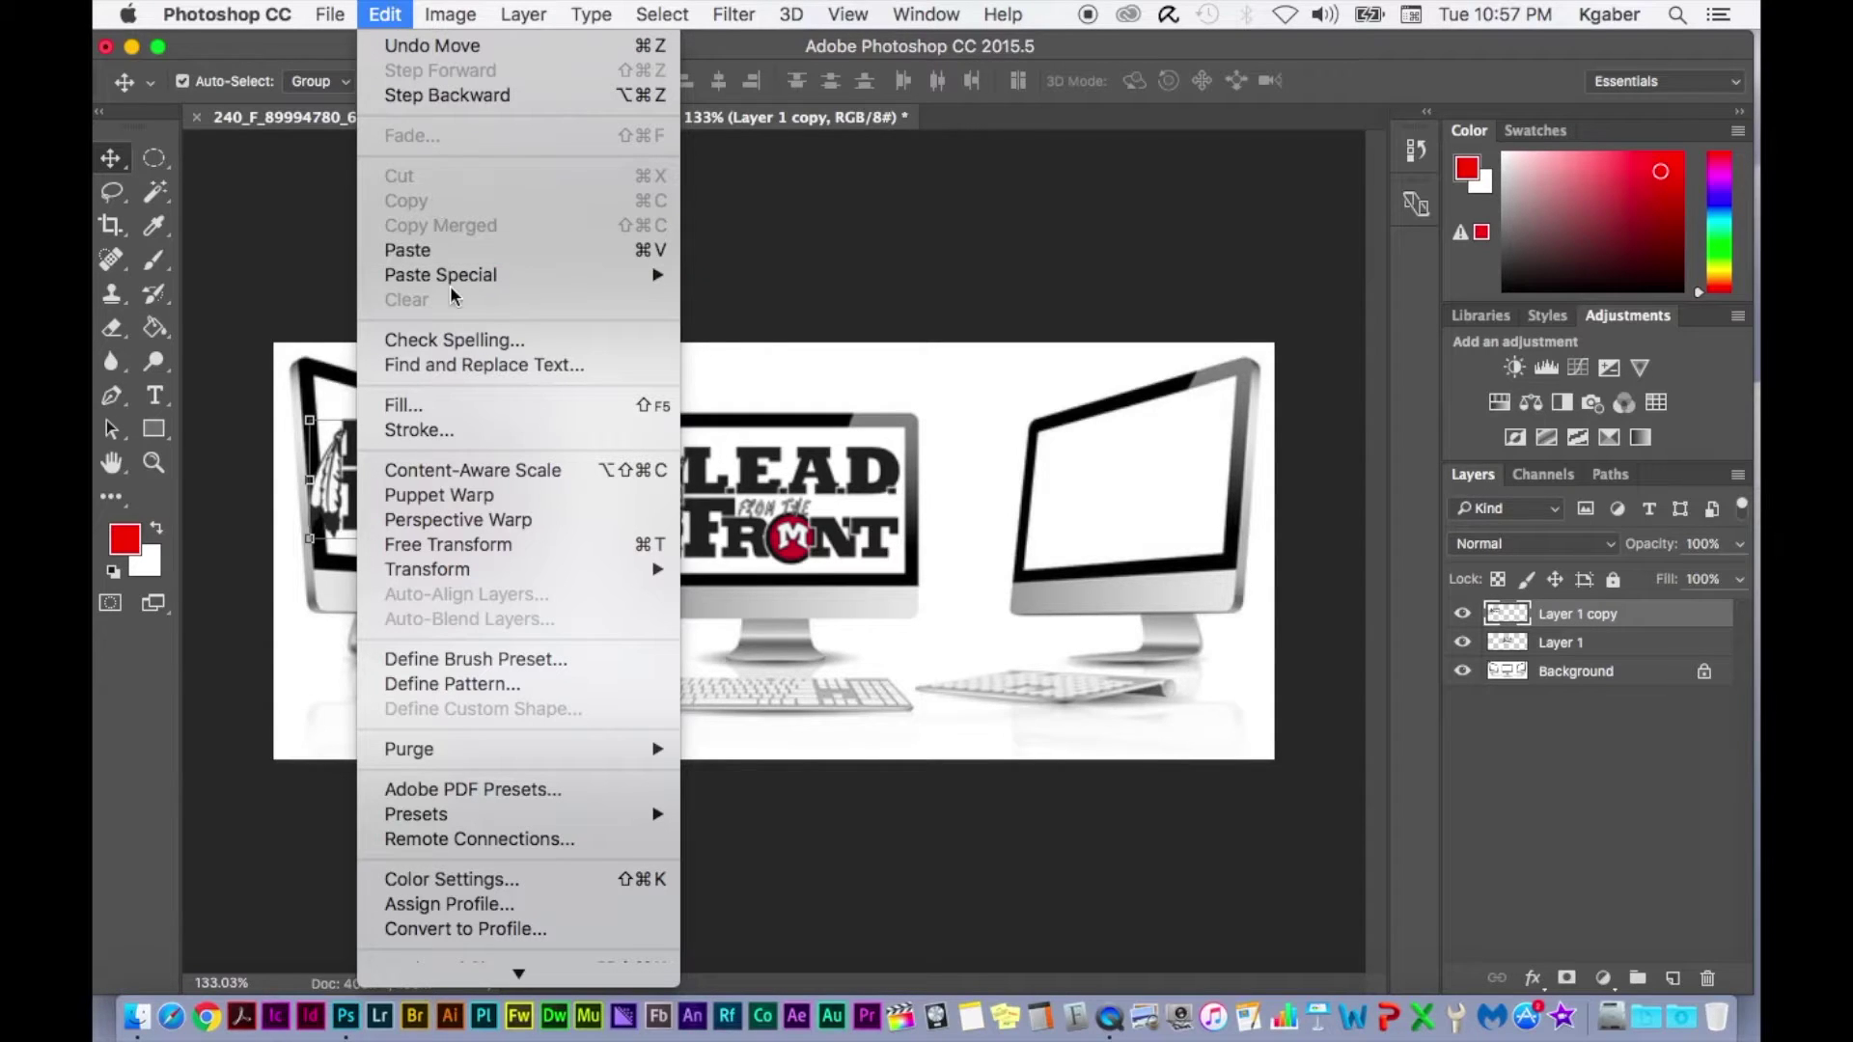
mouse_move(567, 571)
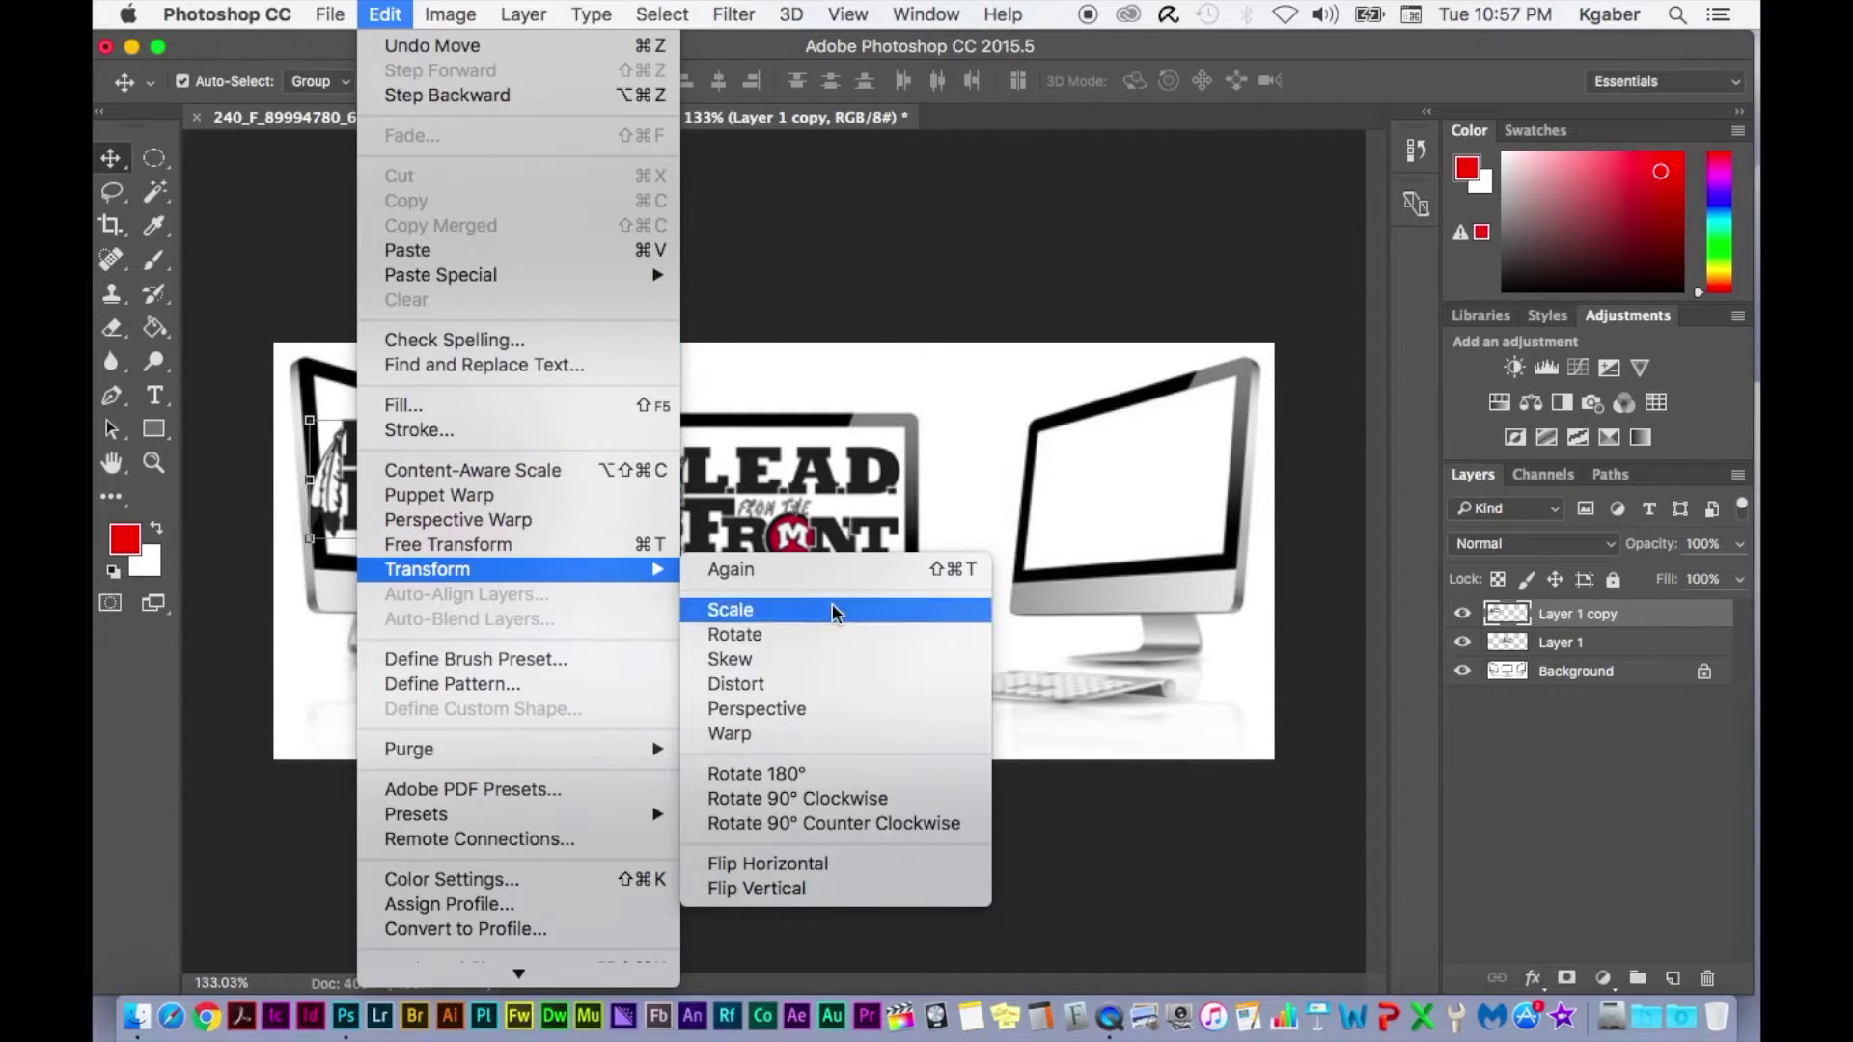
left_click(836, 660)
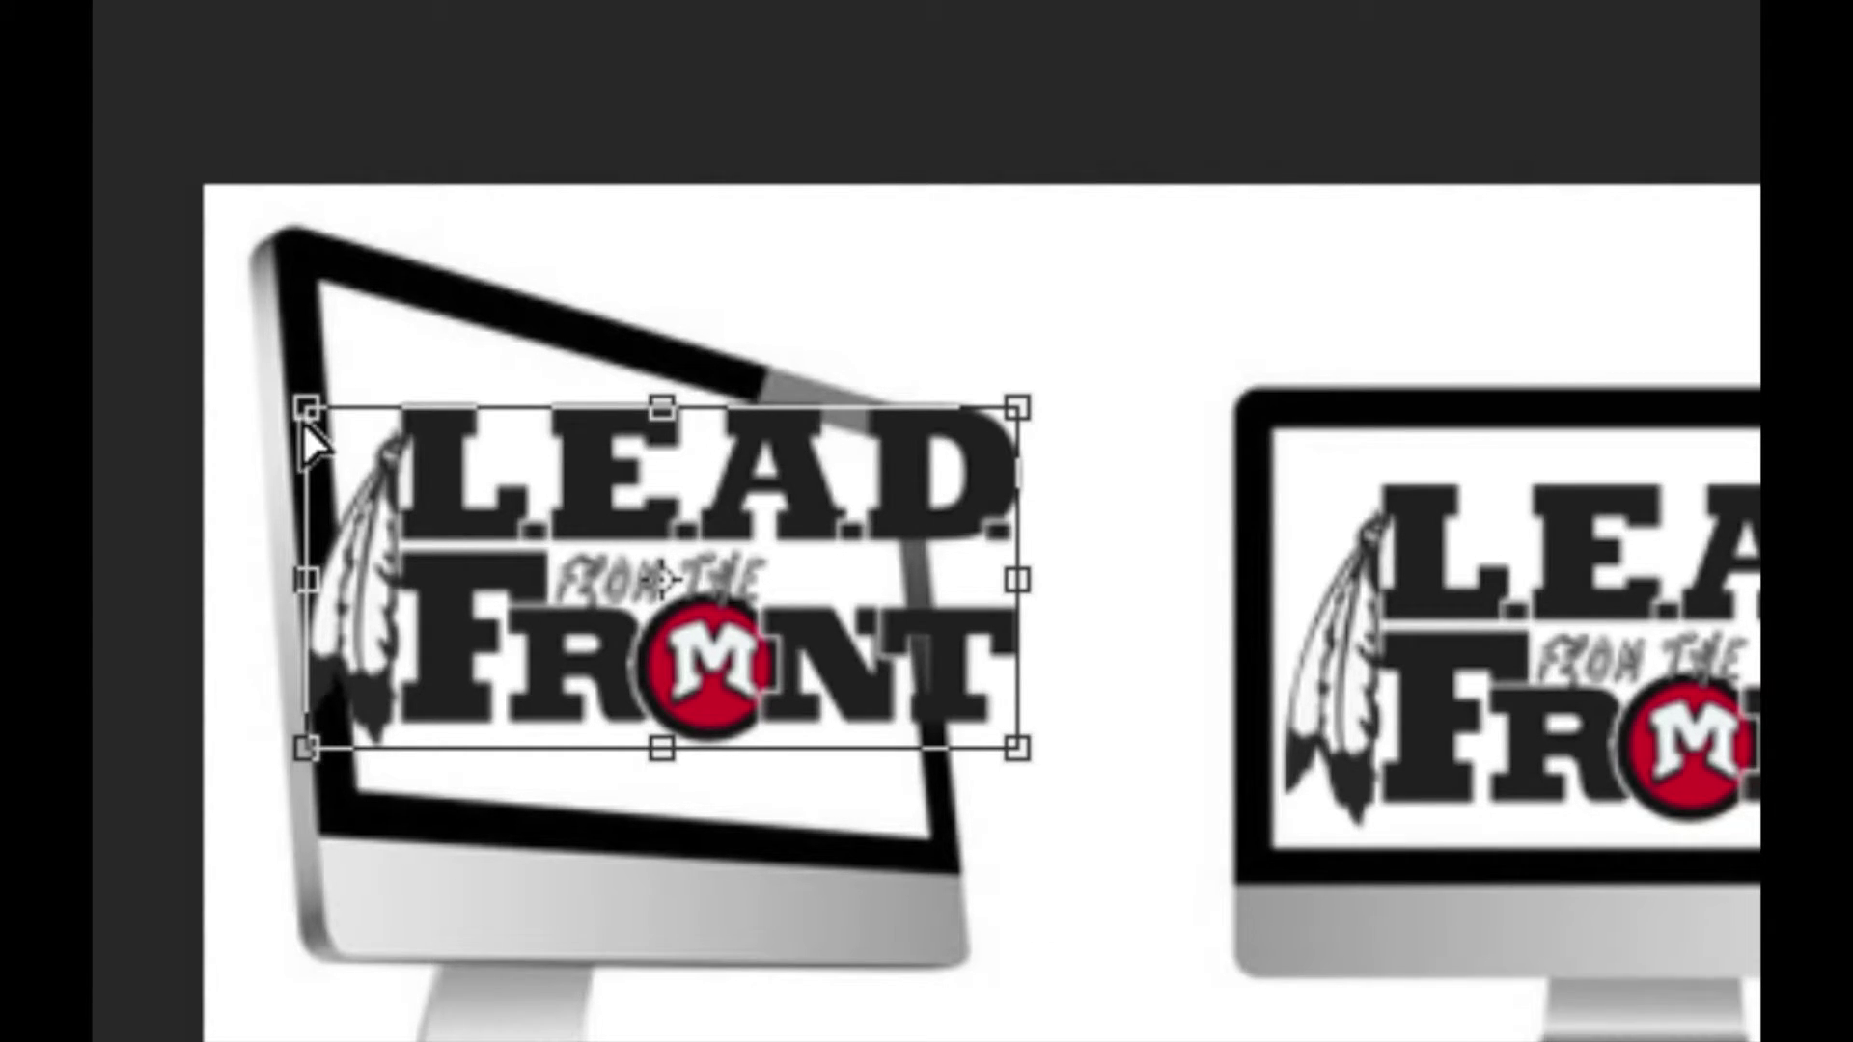
left_click_drag(307, 418, 340, 298)
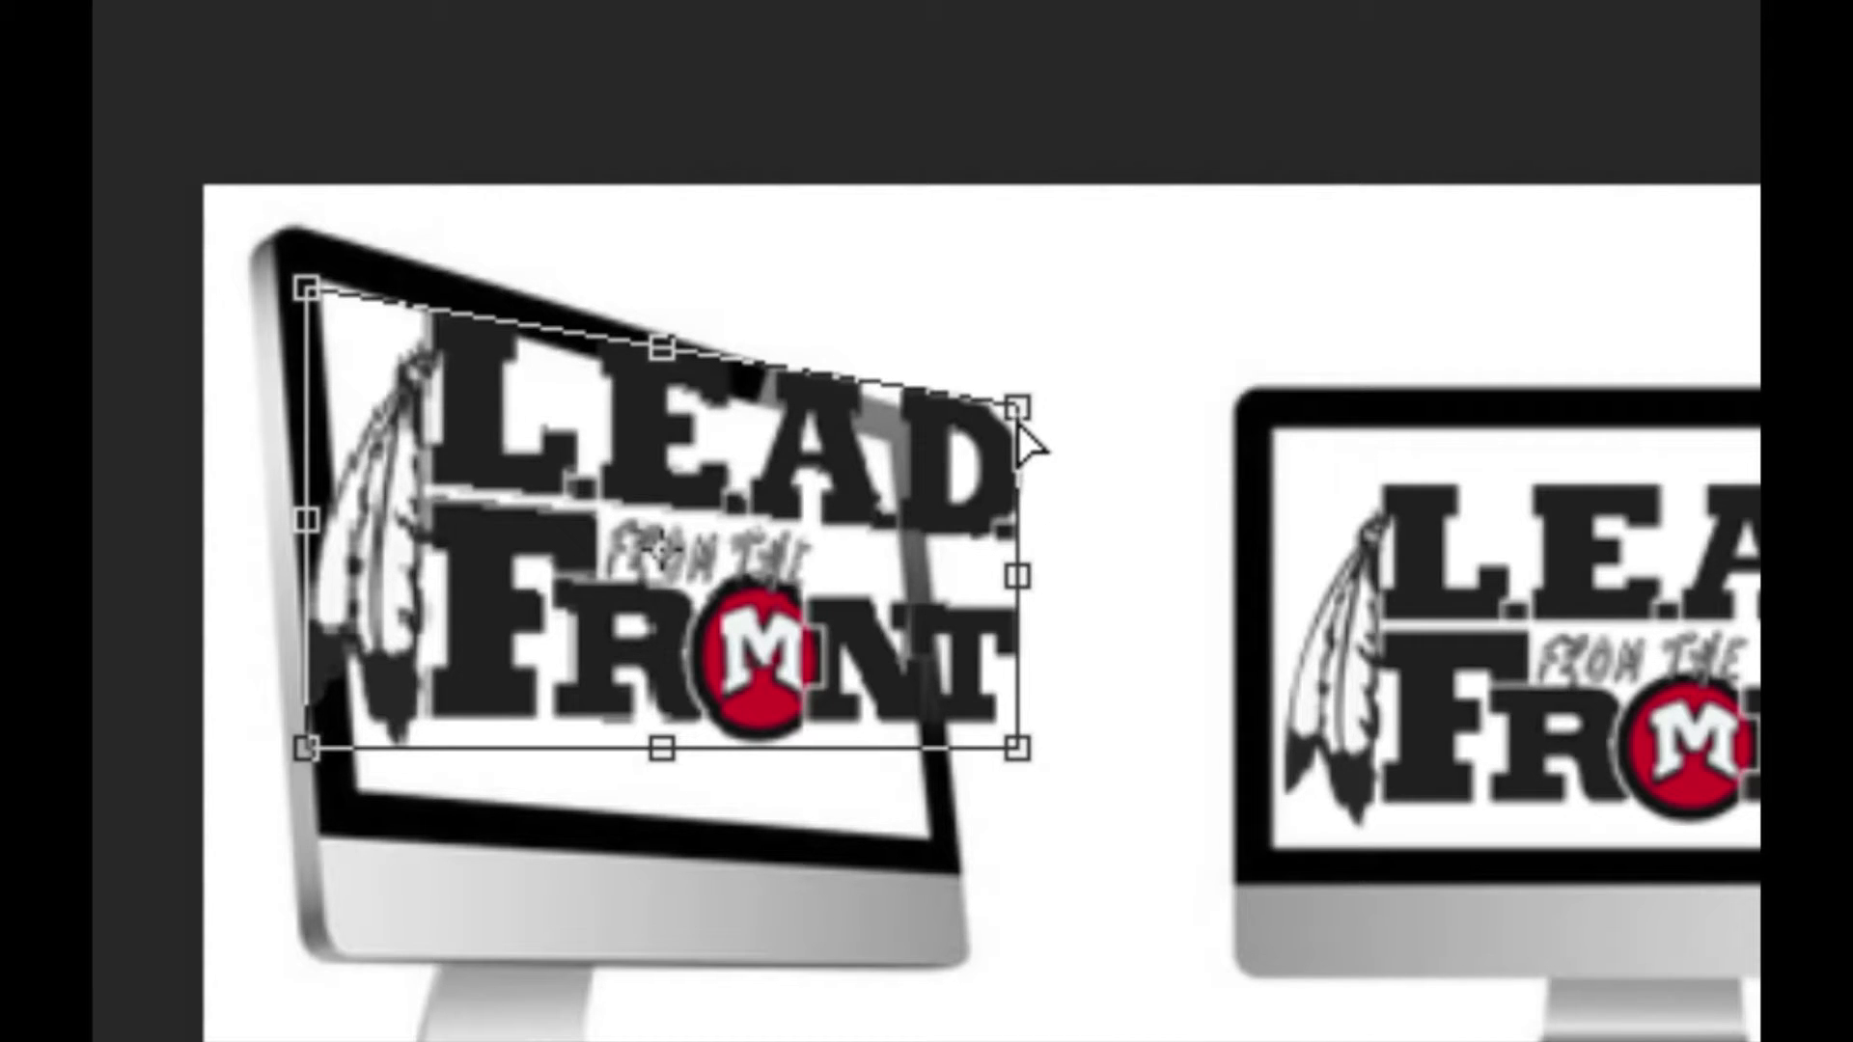
left_click_drag(1019, 416, 881, 512)
left_click_drag(1019, 751, 907, 859)
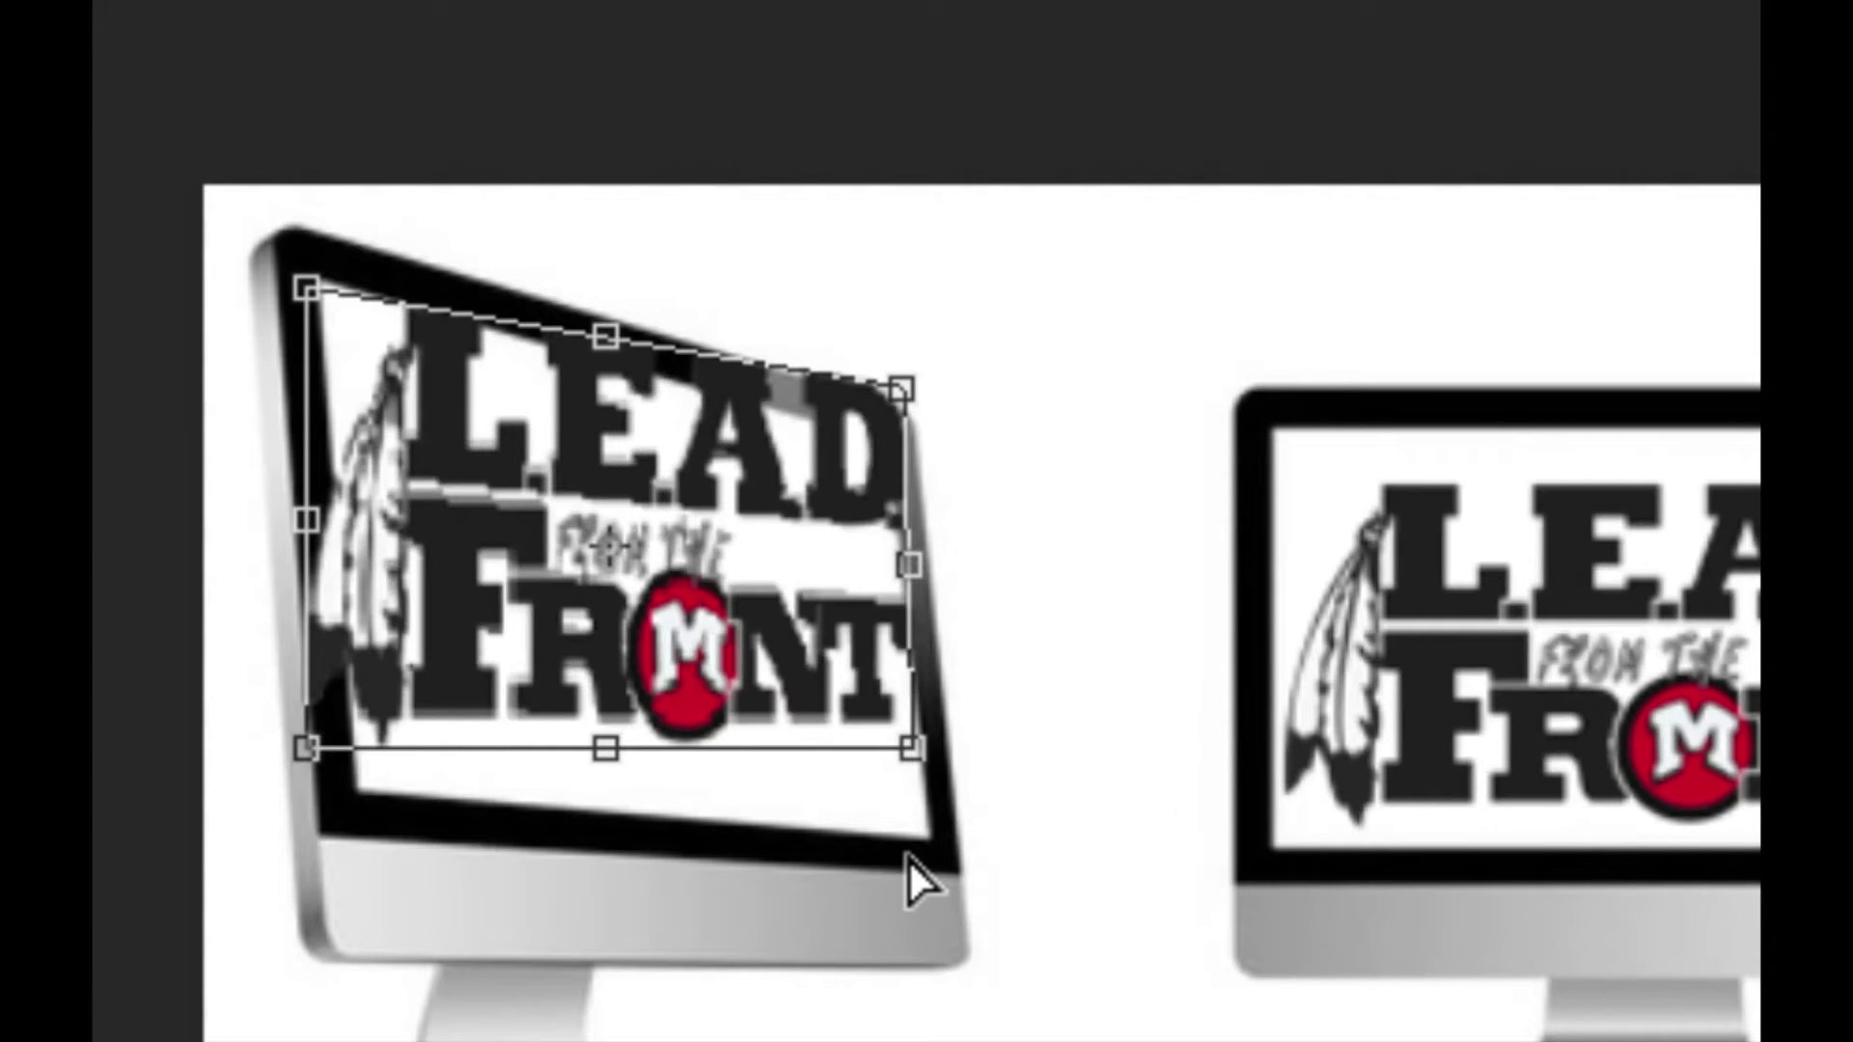
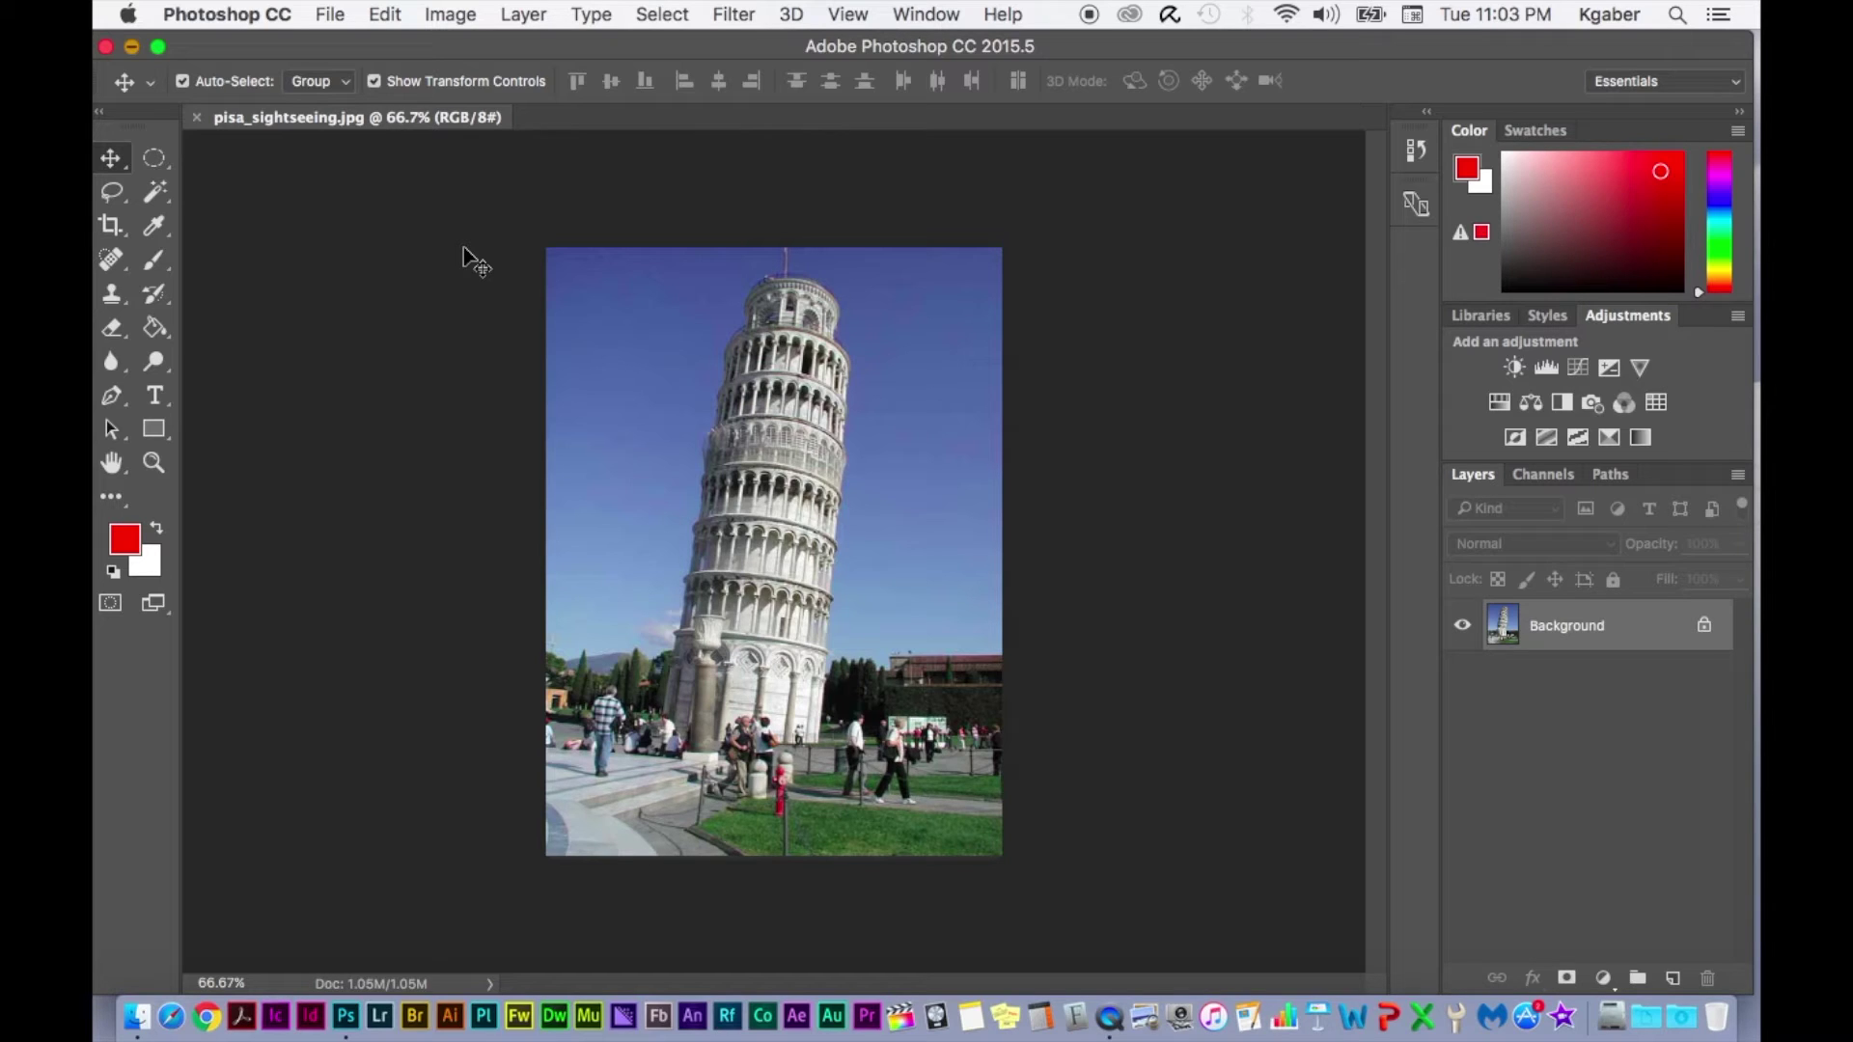
Show the rulers and place vertical guides at about 1.9, 3.3 and 4.7, along both sides and through the middle of the tower.
left_click(848, 14)
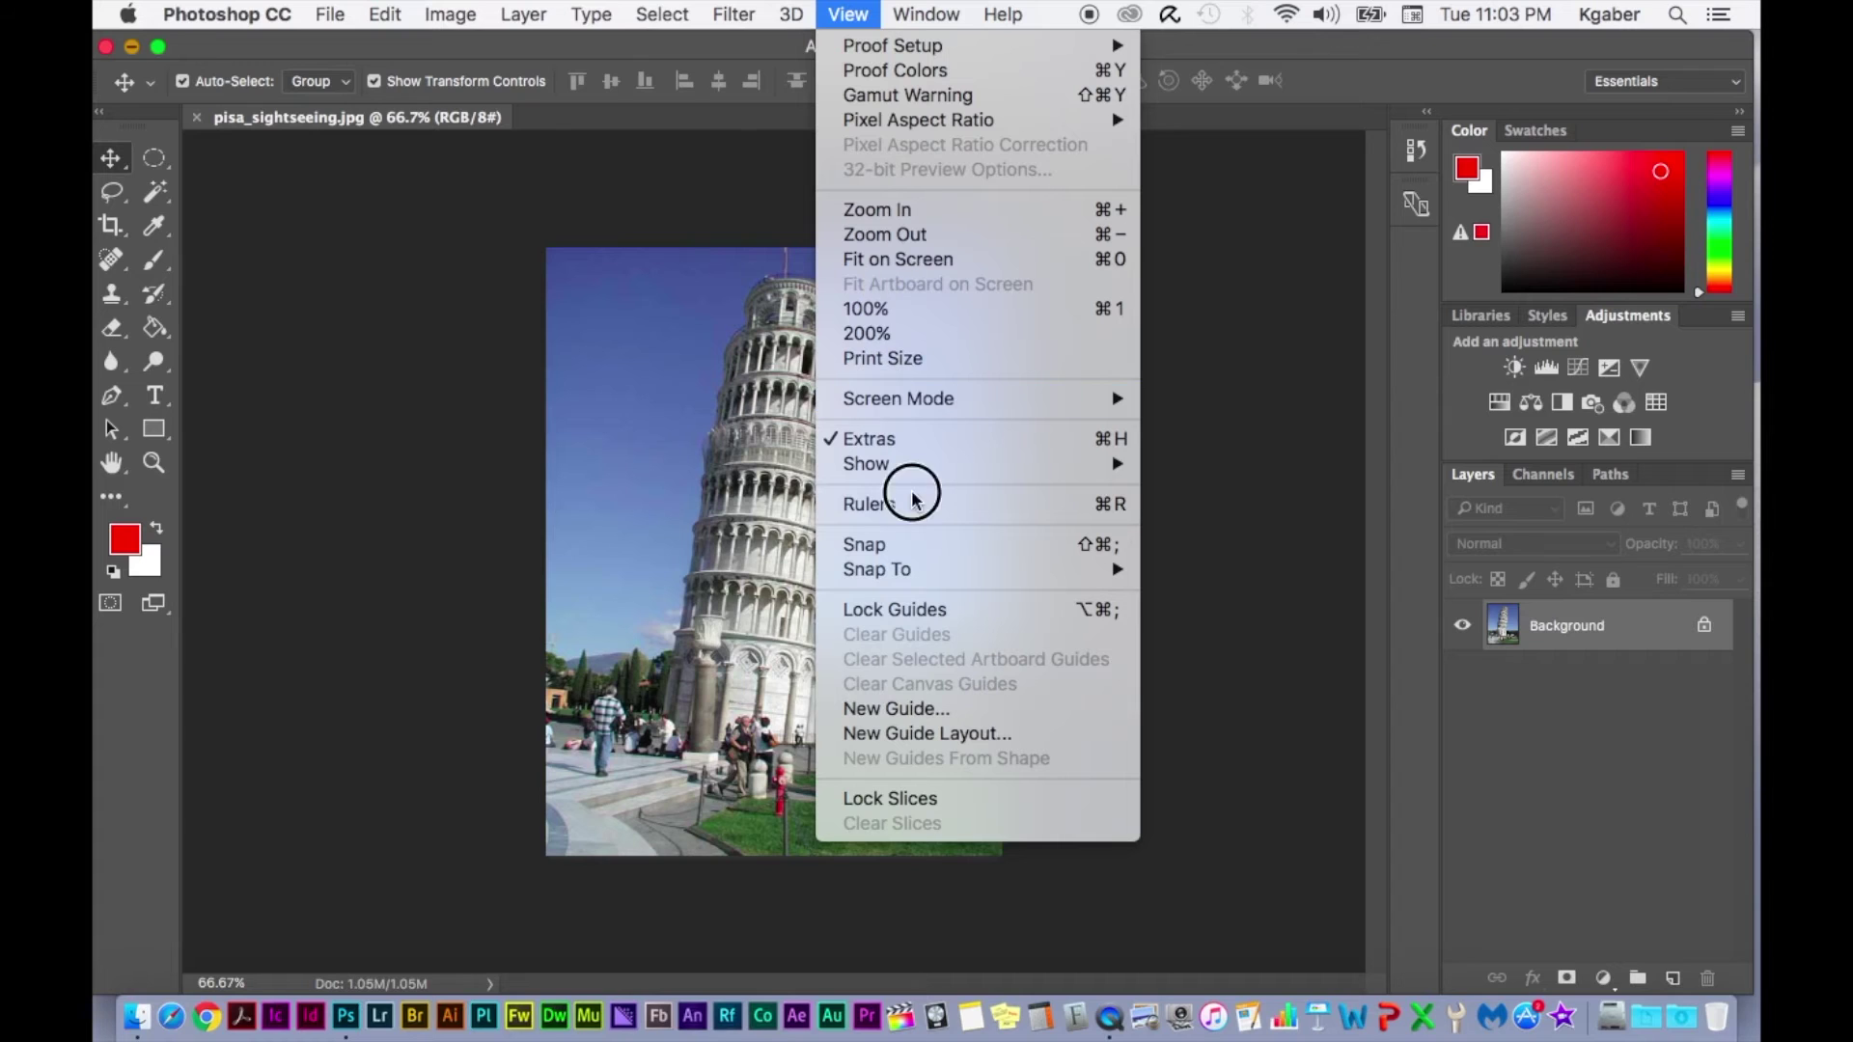
left_click(925, 510)
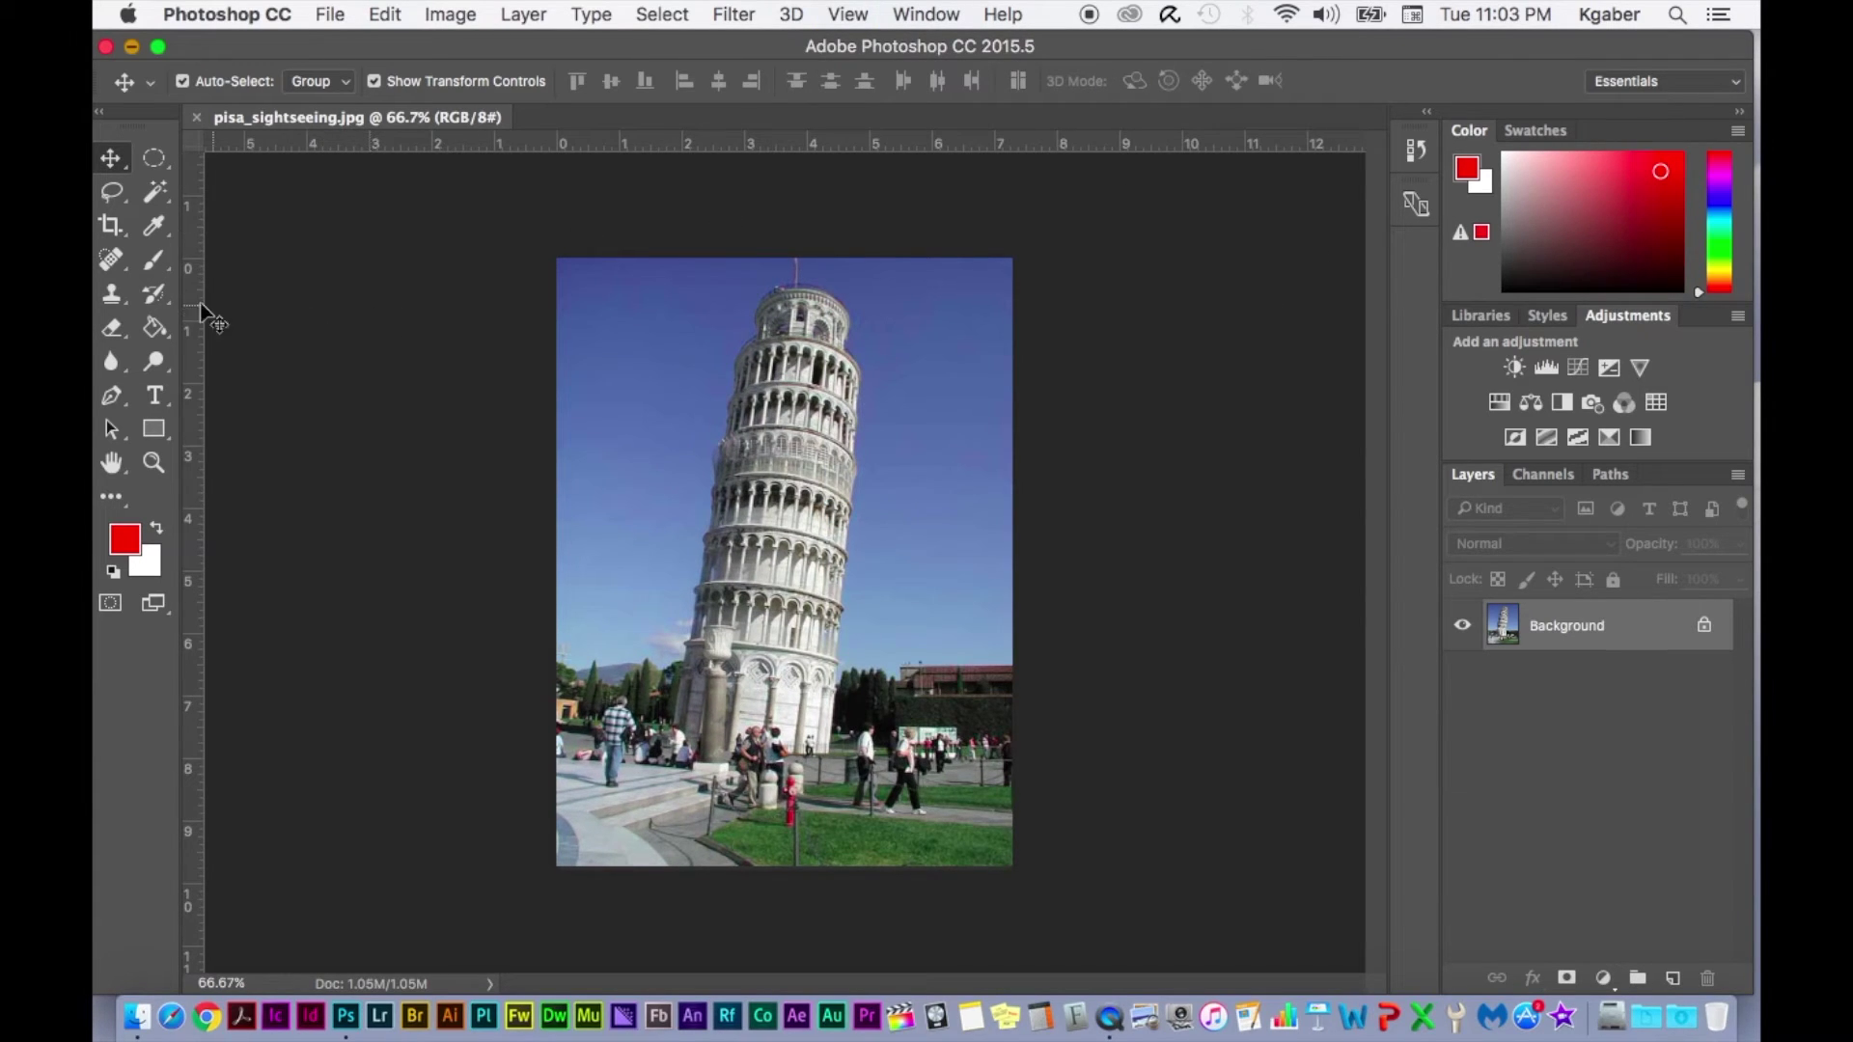
left_click_drag(187, 300, 678, 206)
left_click_drag(198, 207, 850, 230)
left_click_drag(193, 232, 768, 145)
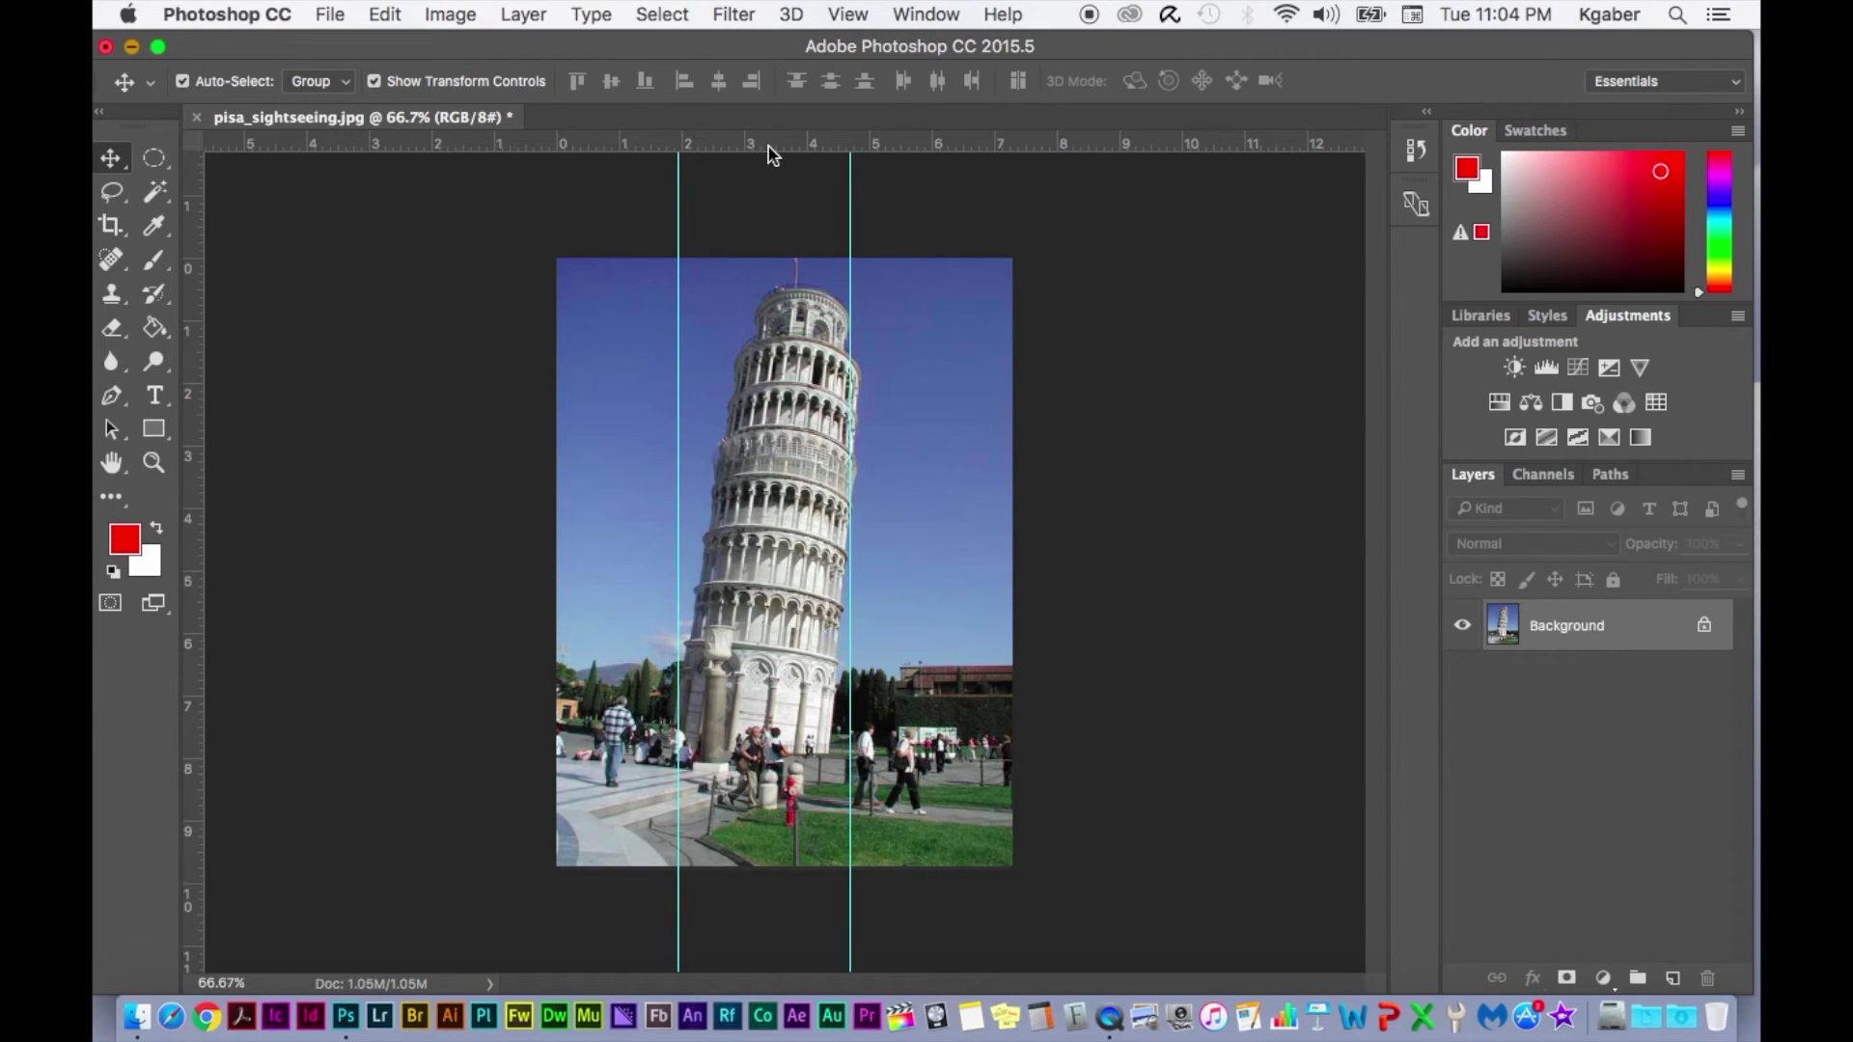
left_click_drag(194, 206, 766, 182)
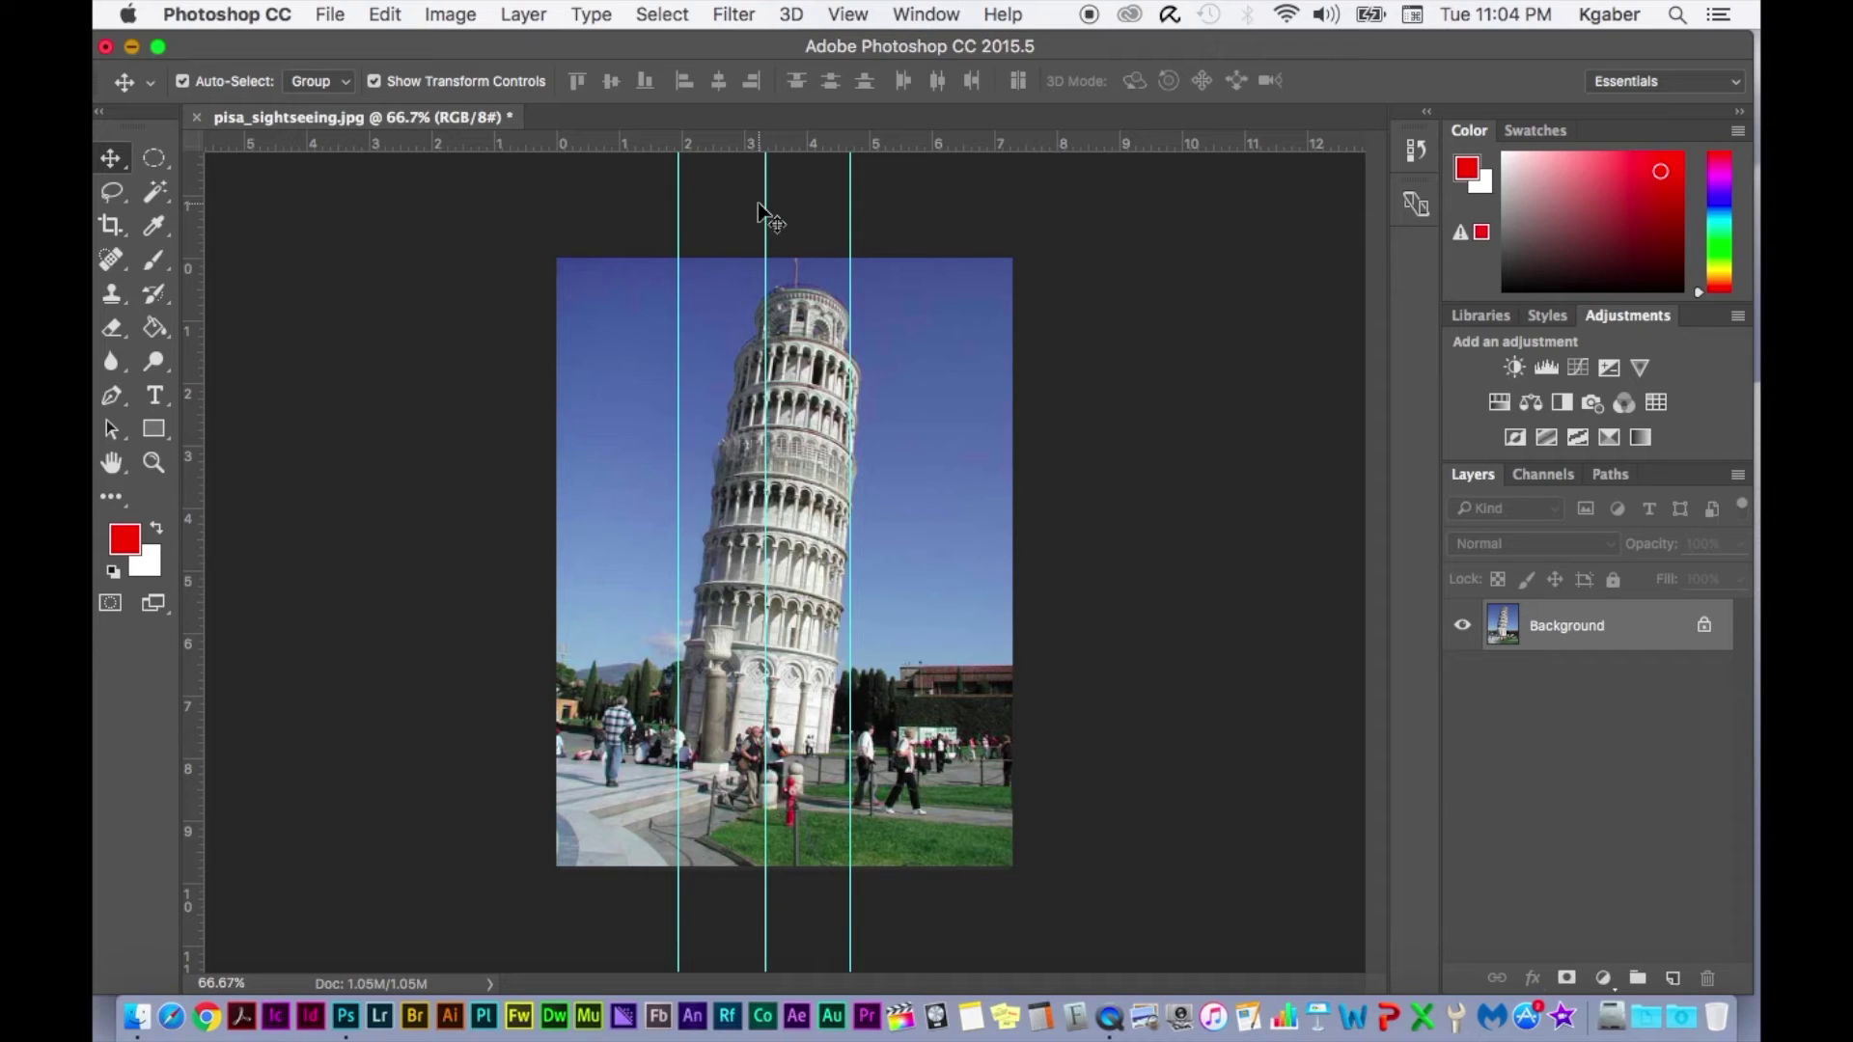
Start a Perspective Warp and define one plane whose corners match the four corners of the tower photo.
left_click(386, 13)
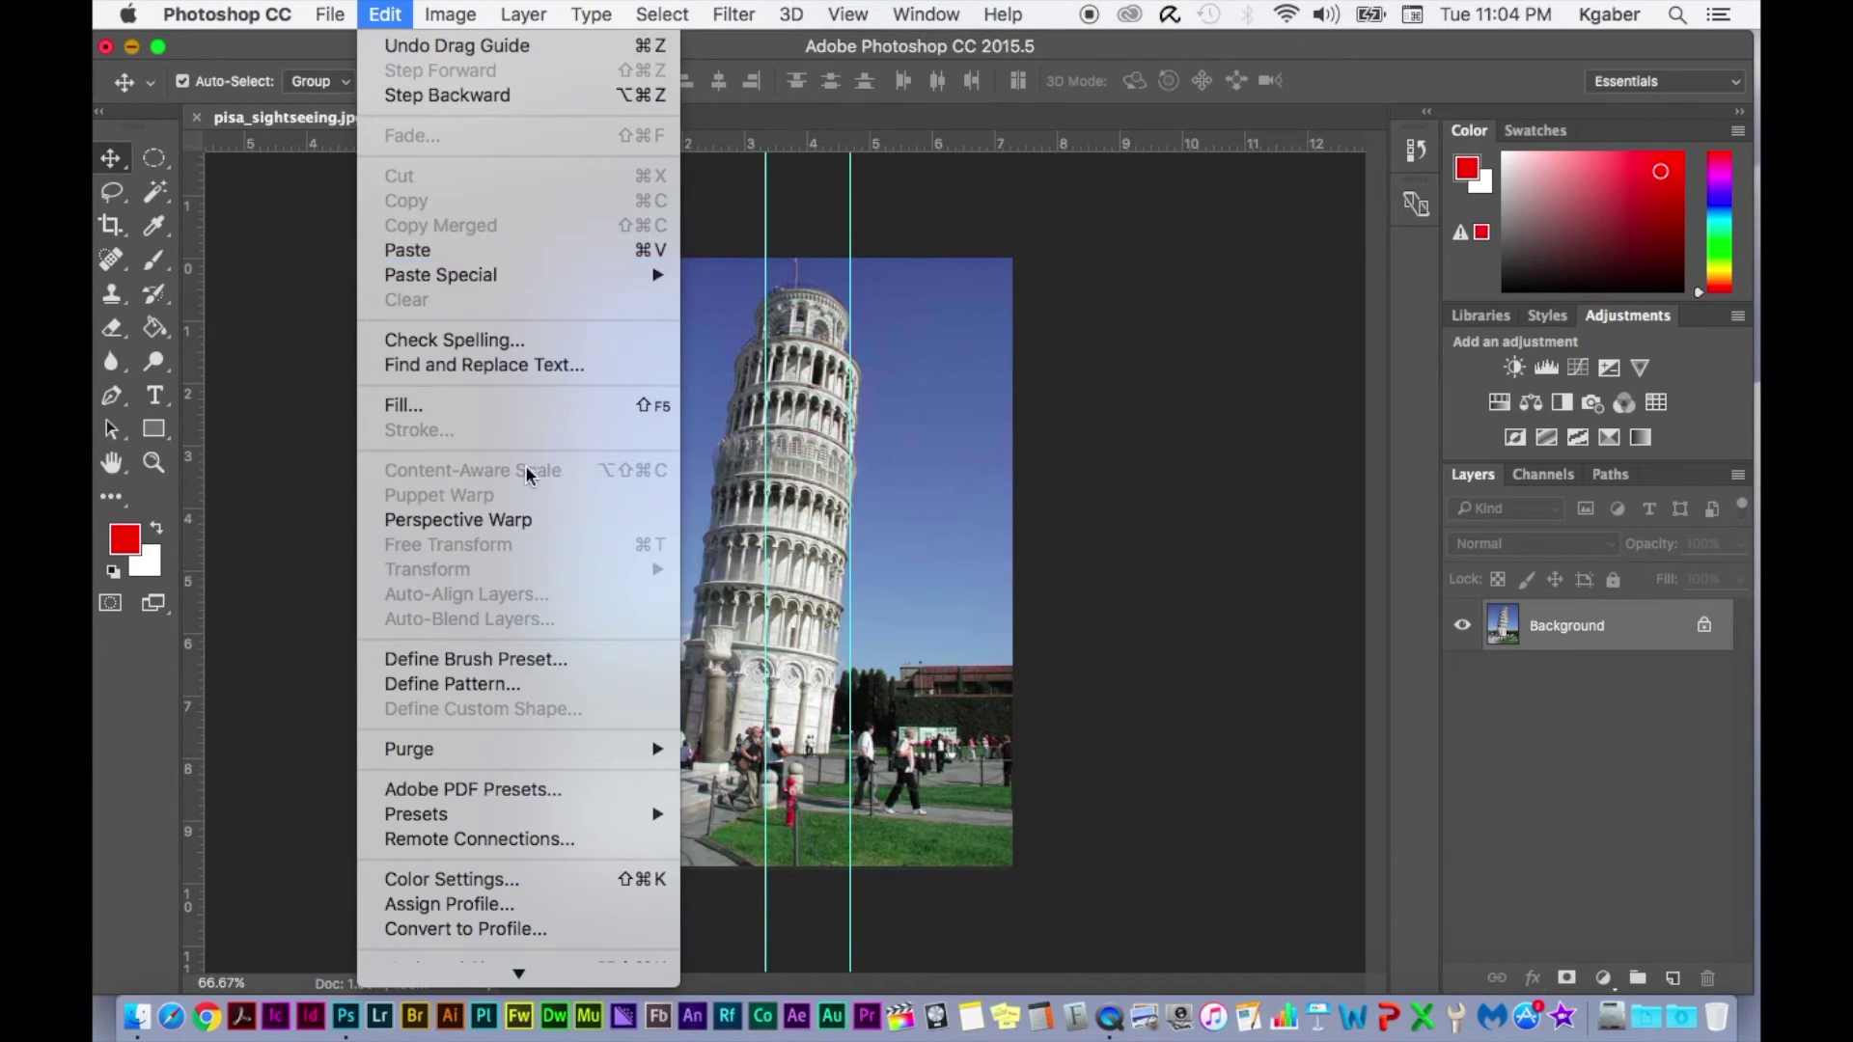
left_click(527, 528)
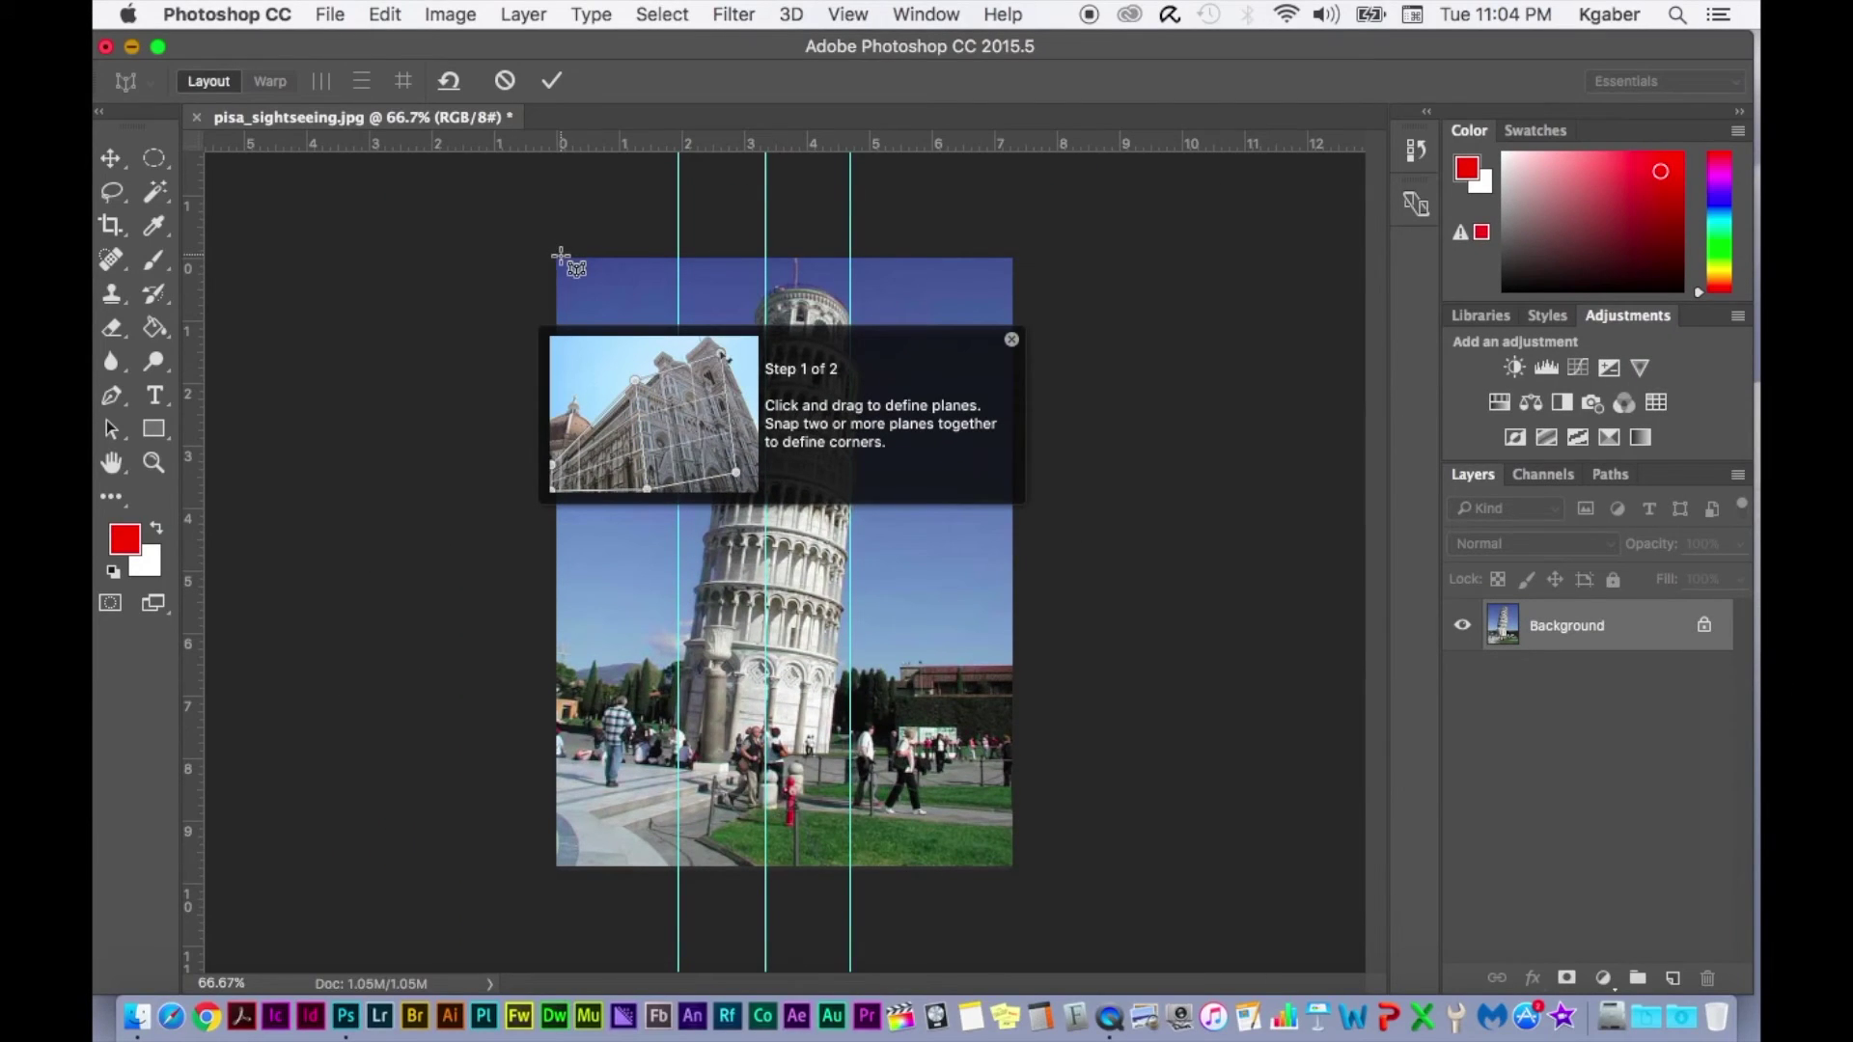
left_click_drag(588, 266, 1010, 867)
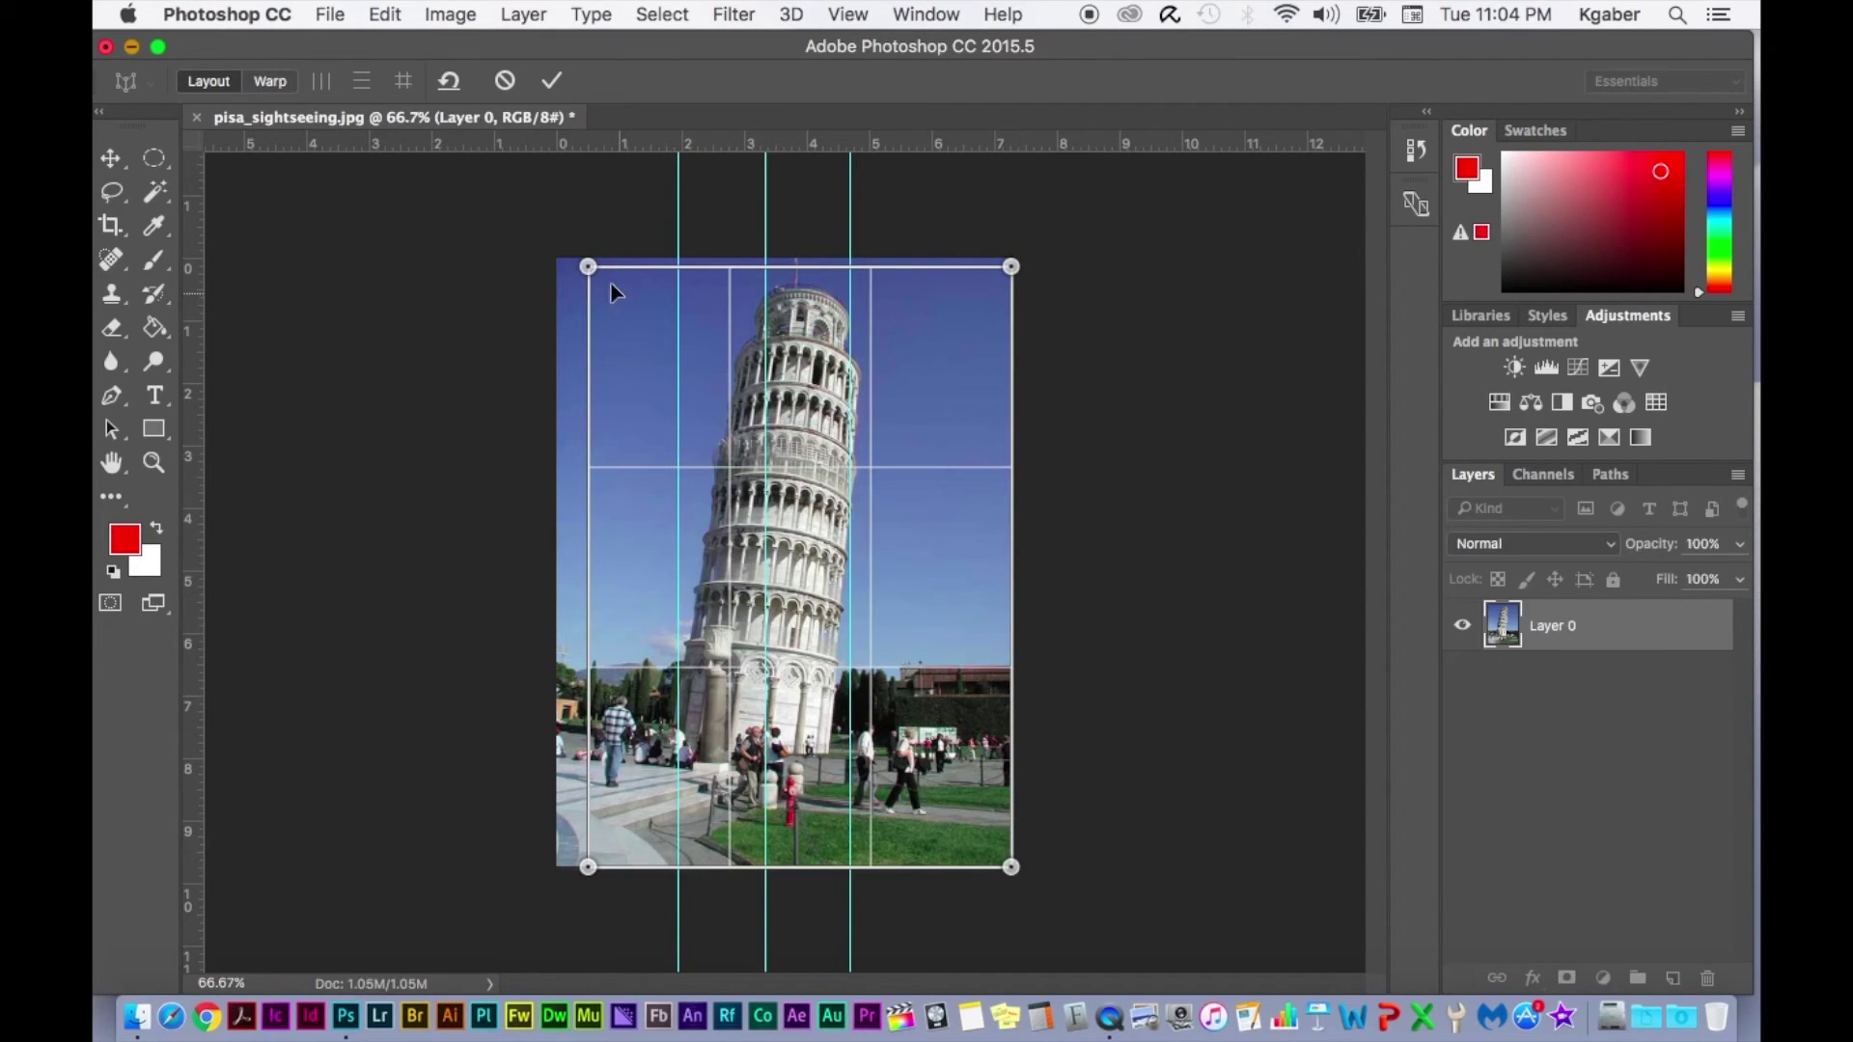
left_click_drag(588, 267, 555, 255)
left_click_drag(588, 867, 556, 866)
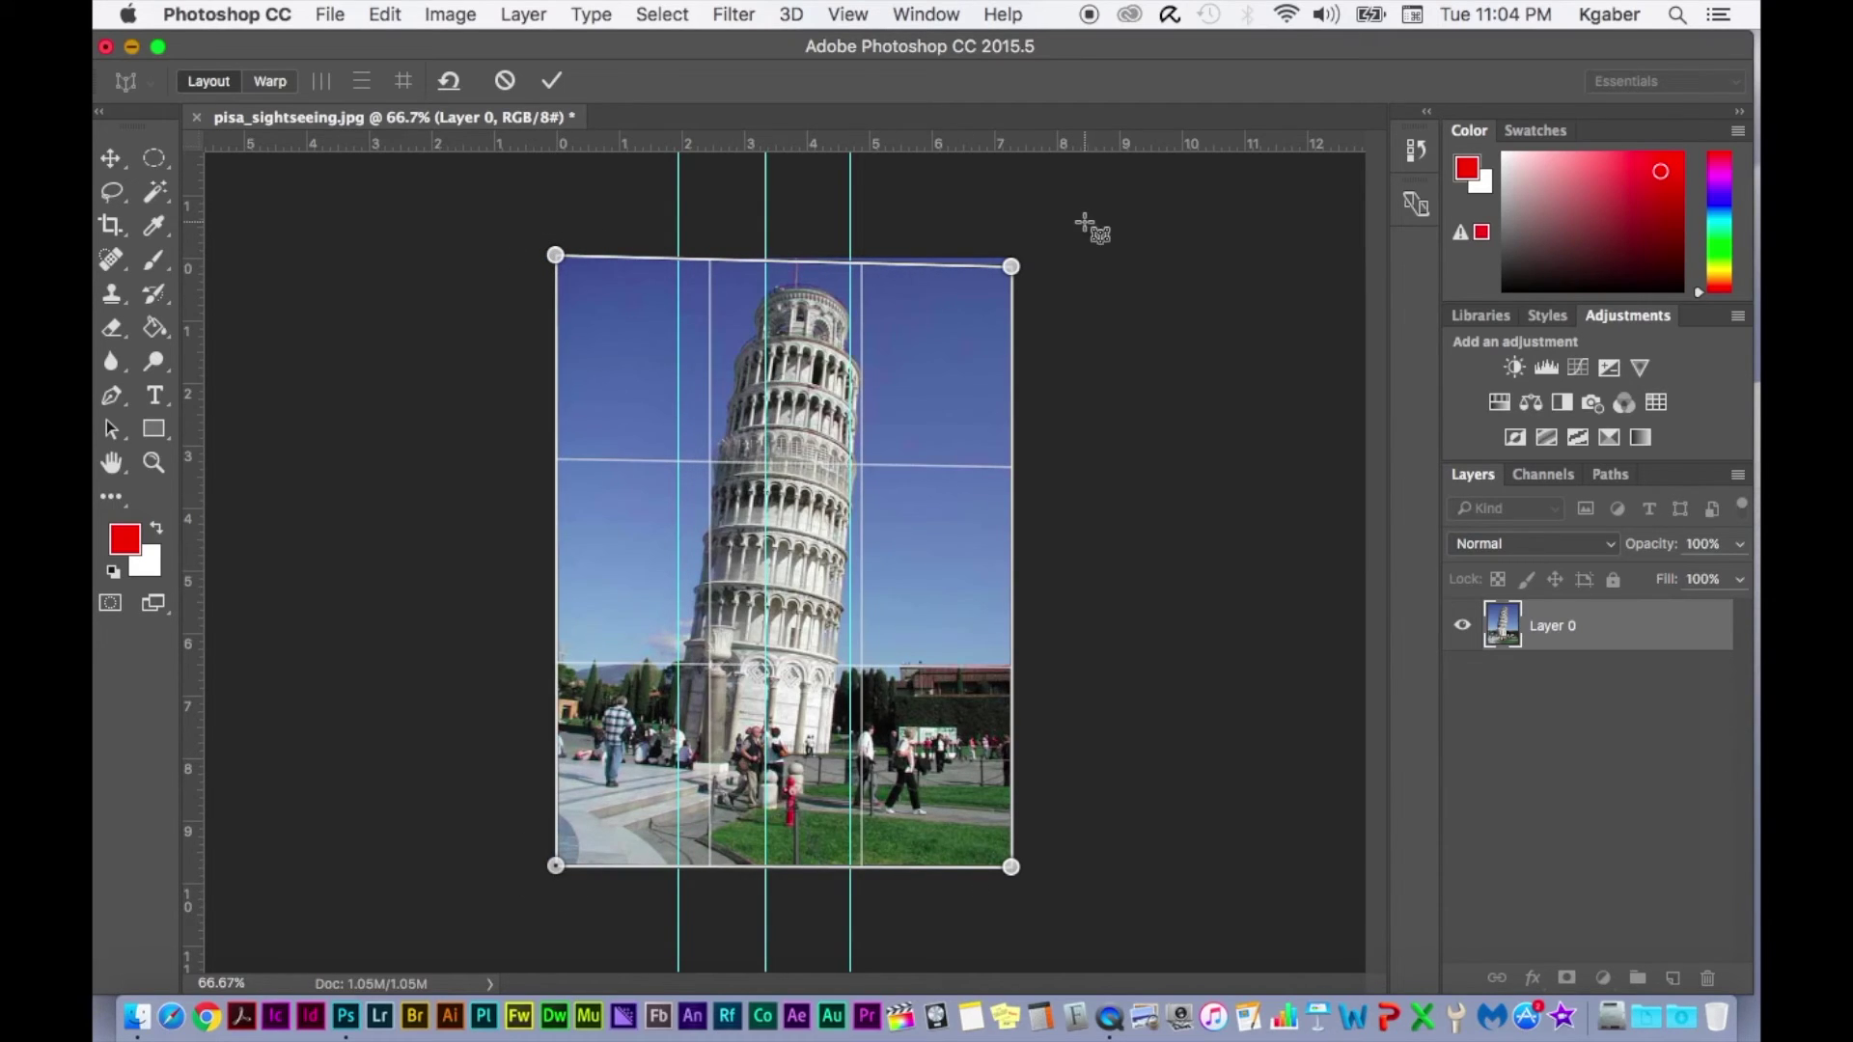
left_click_drag(1010, 265, 1011, 254)
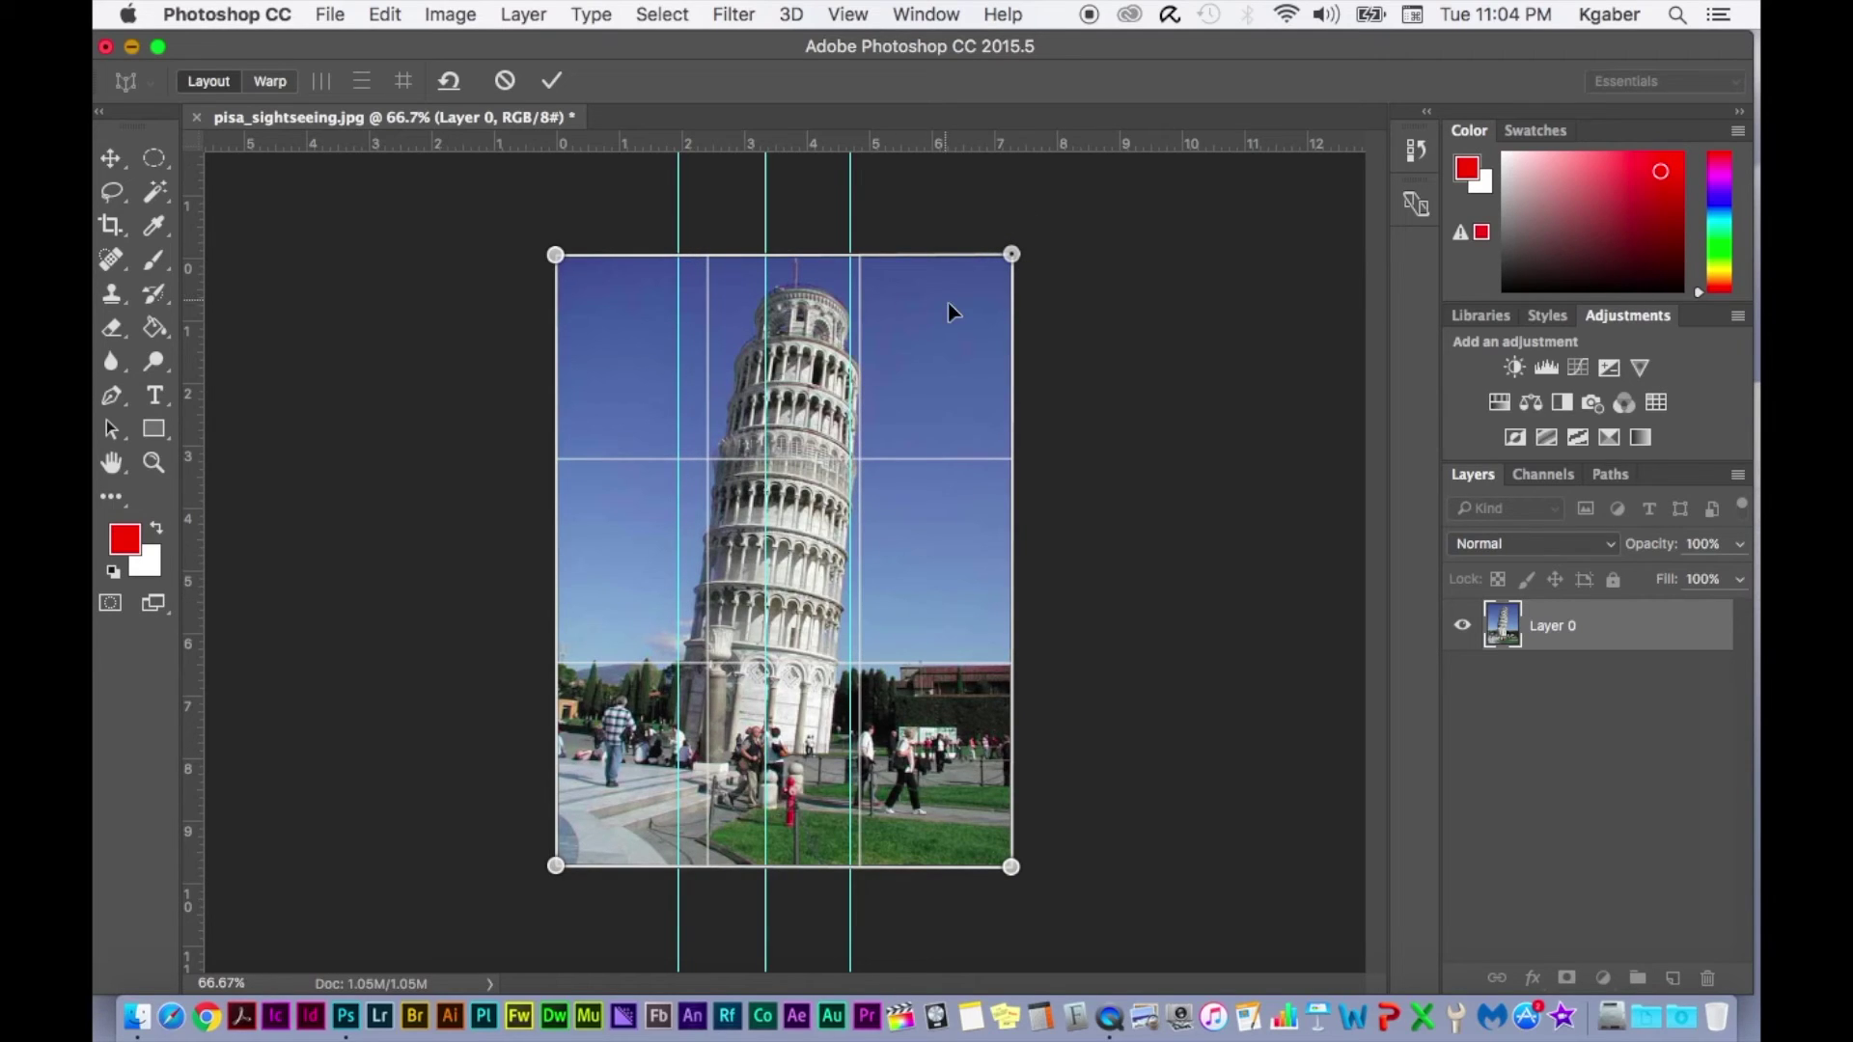
left_click_drag(1012, 255, 1014, 256)
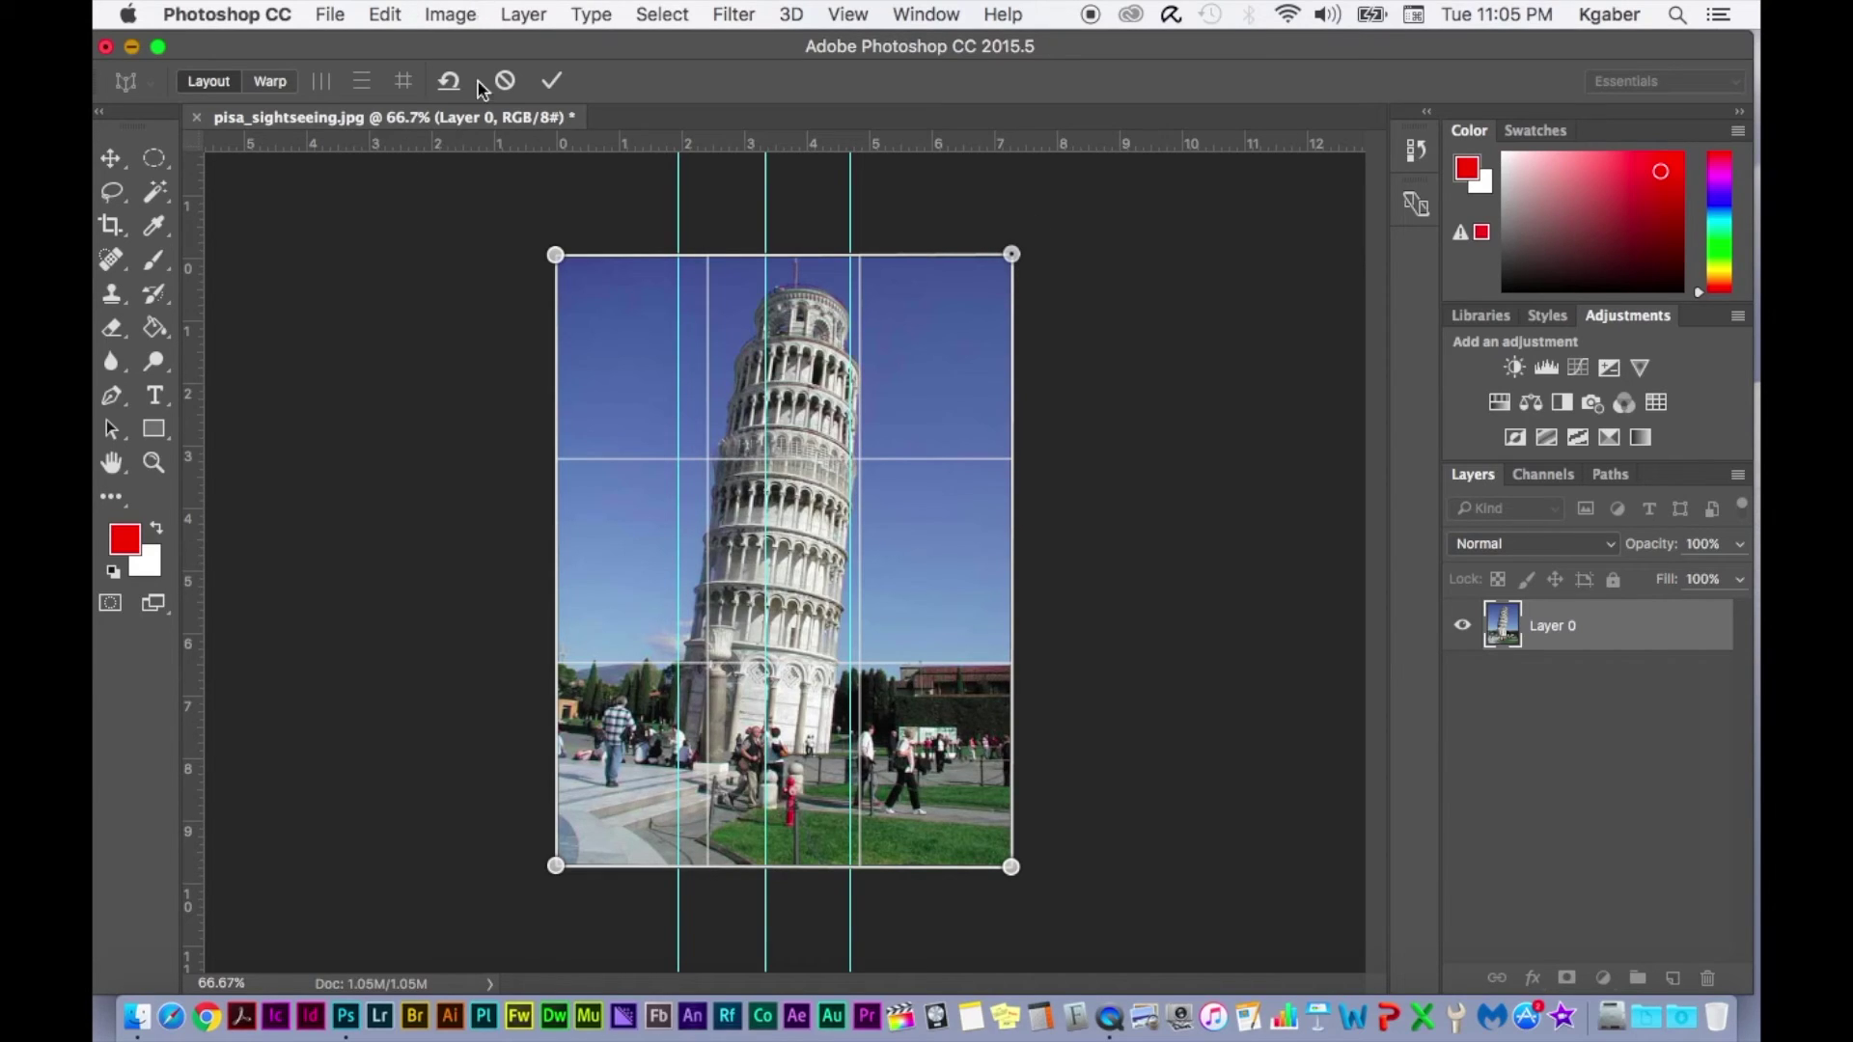
Warp the plane's corner pins outward until the leaning tower stands upright along the vertical guides, and apply the warp.
left_click(266, 83)
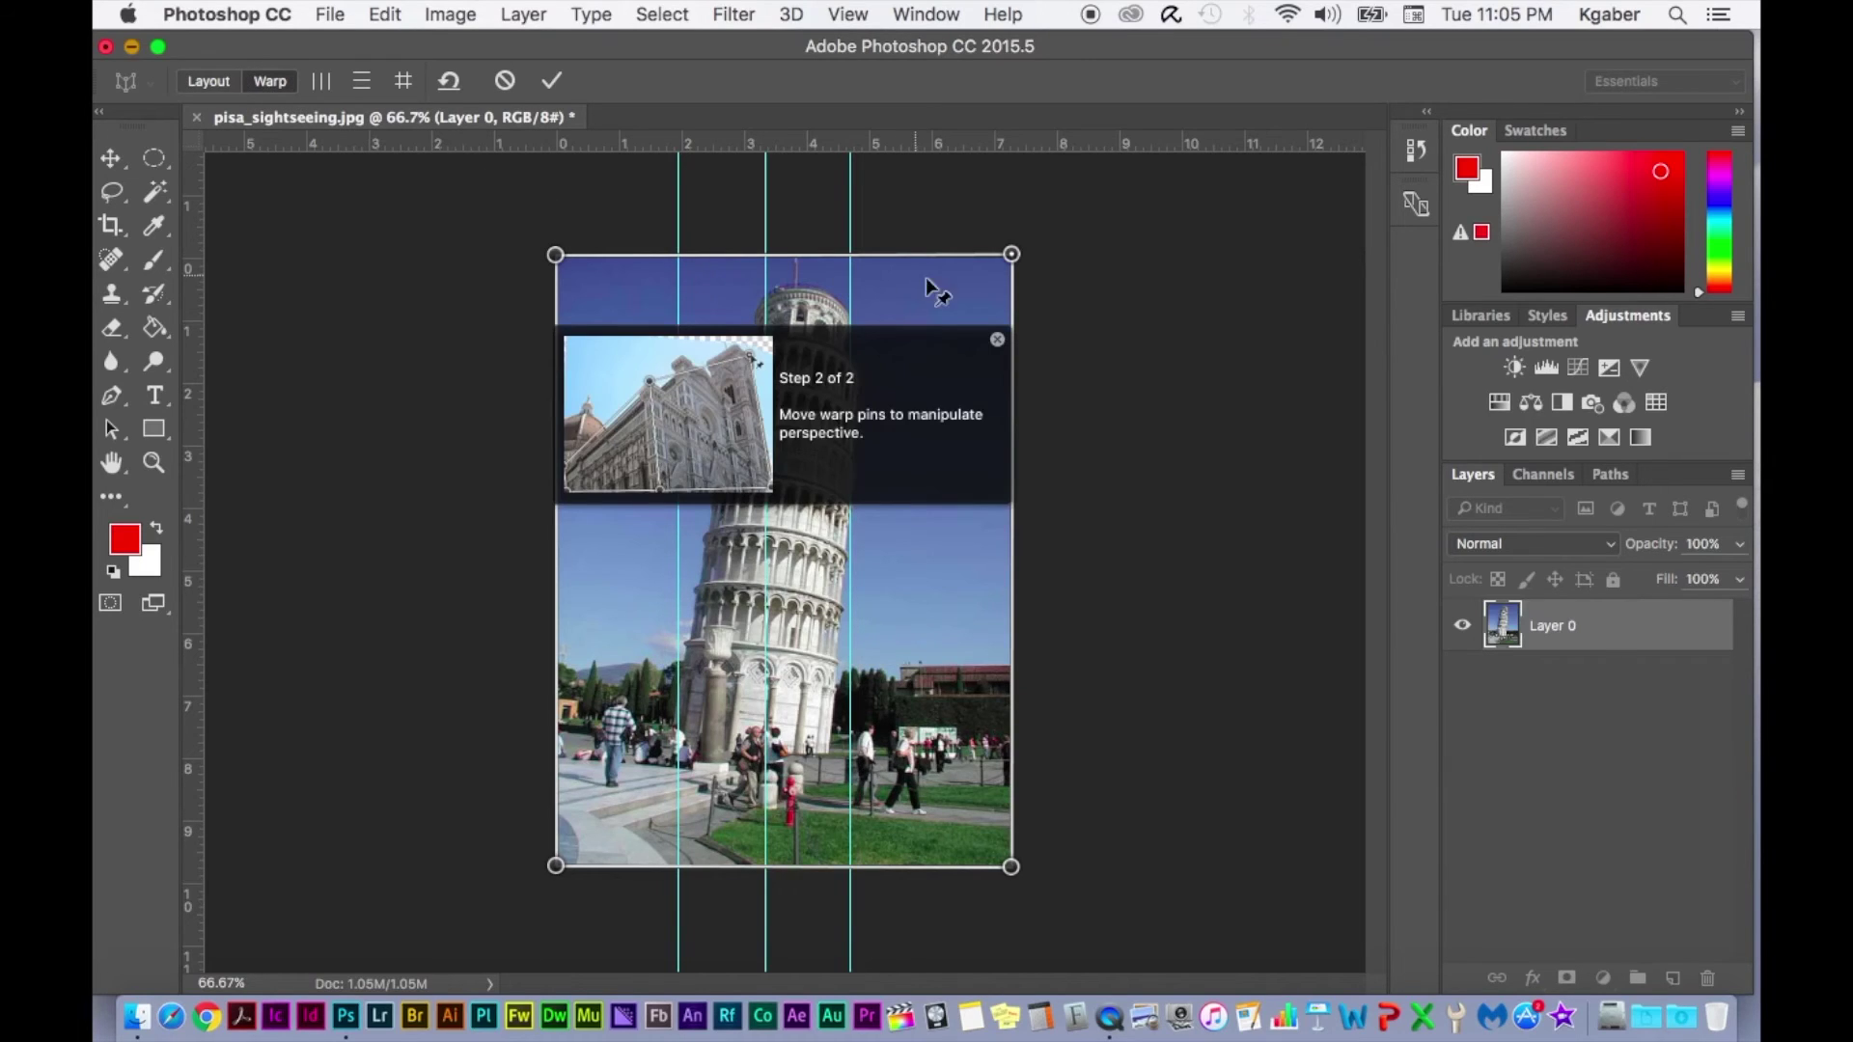
left_click_drag(1012, 254, 928, 259)
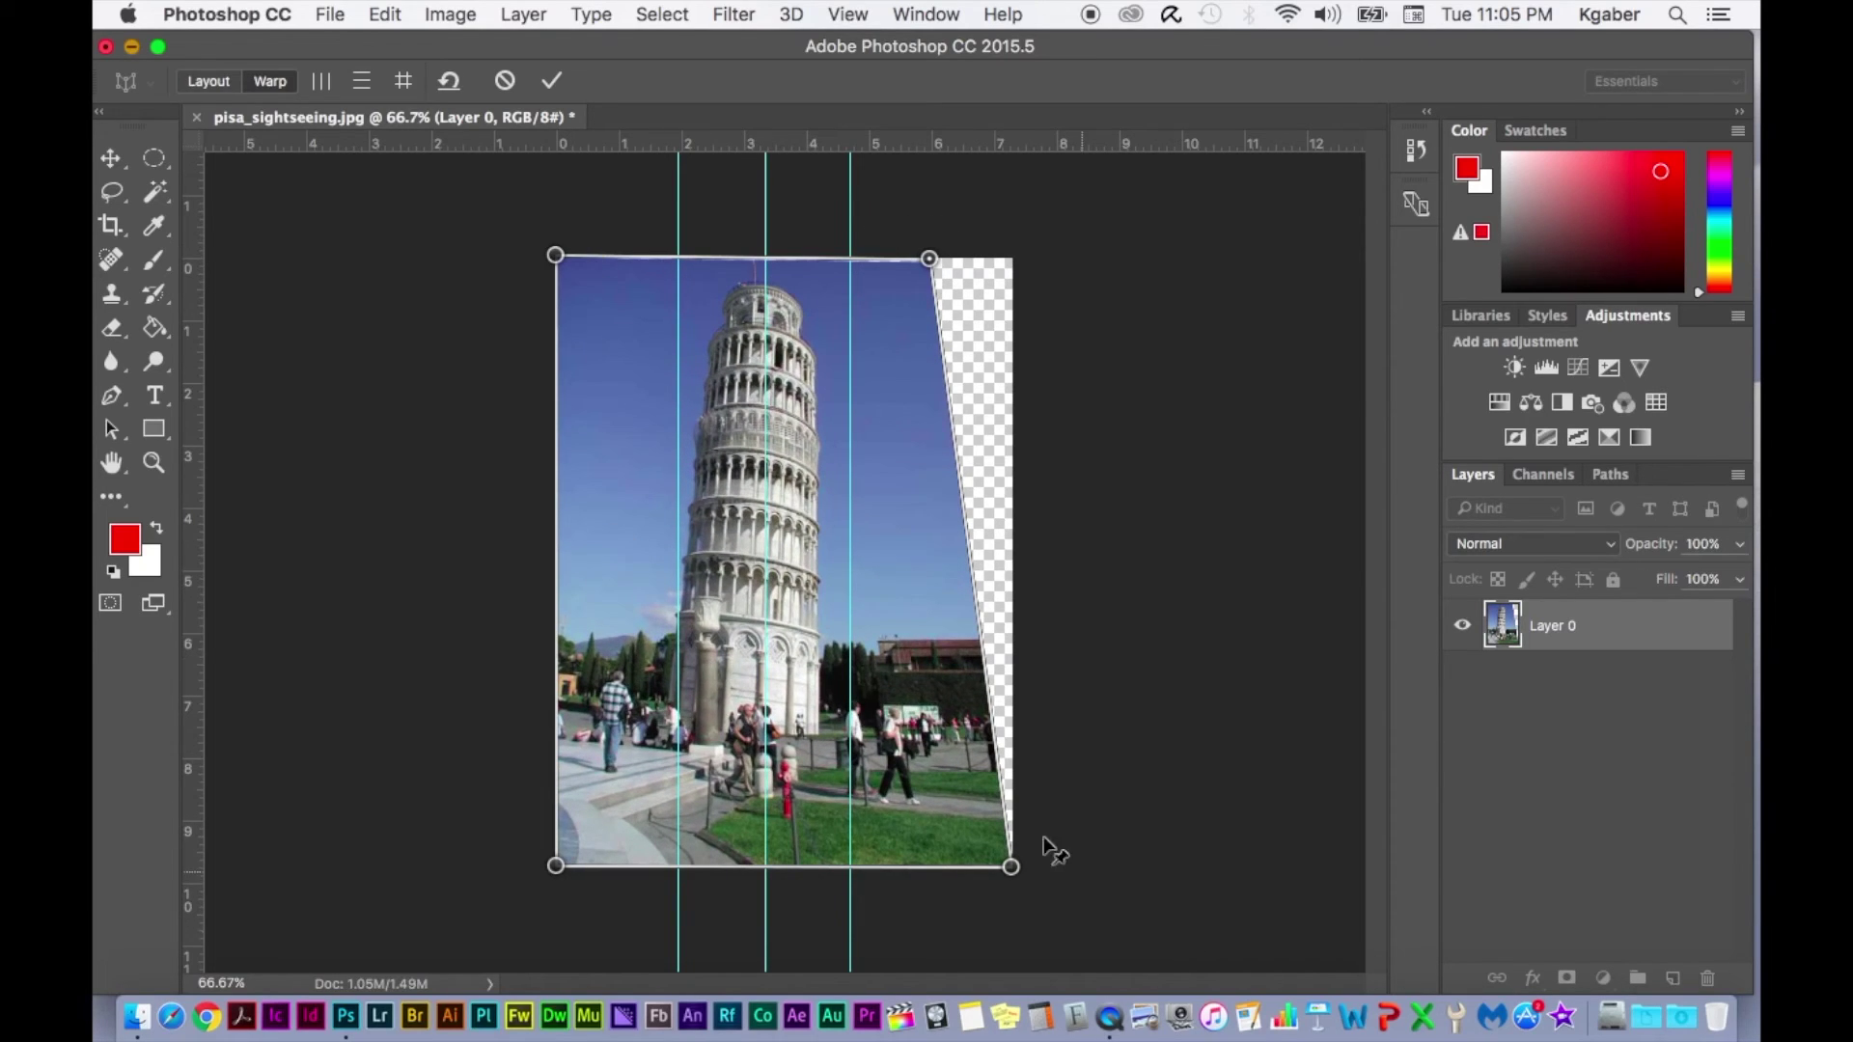
mouse_move(1010, 868)
left_mouse_down()
mouse_move(943, 860)
mouse_move(1032, 879)
left_mouse_up()
left_click_drag(555, 866, 560, 982)
left_click_drag(929, 258, 1032, 198)
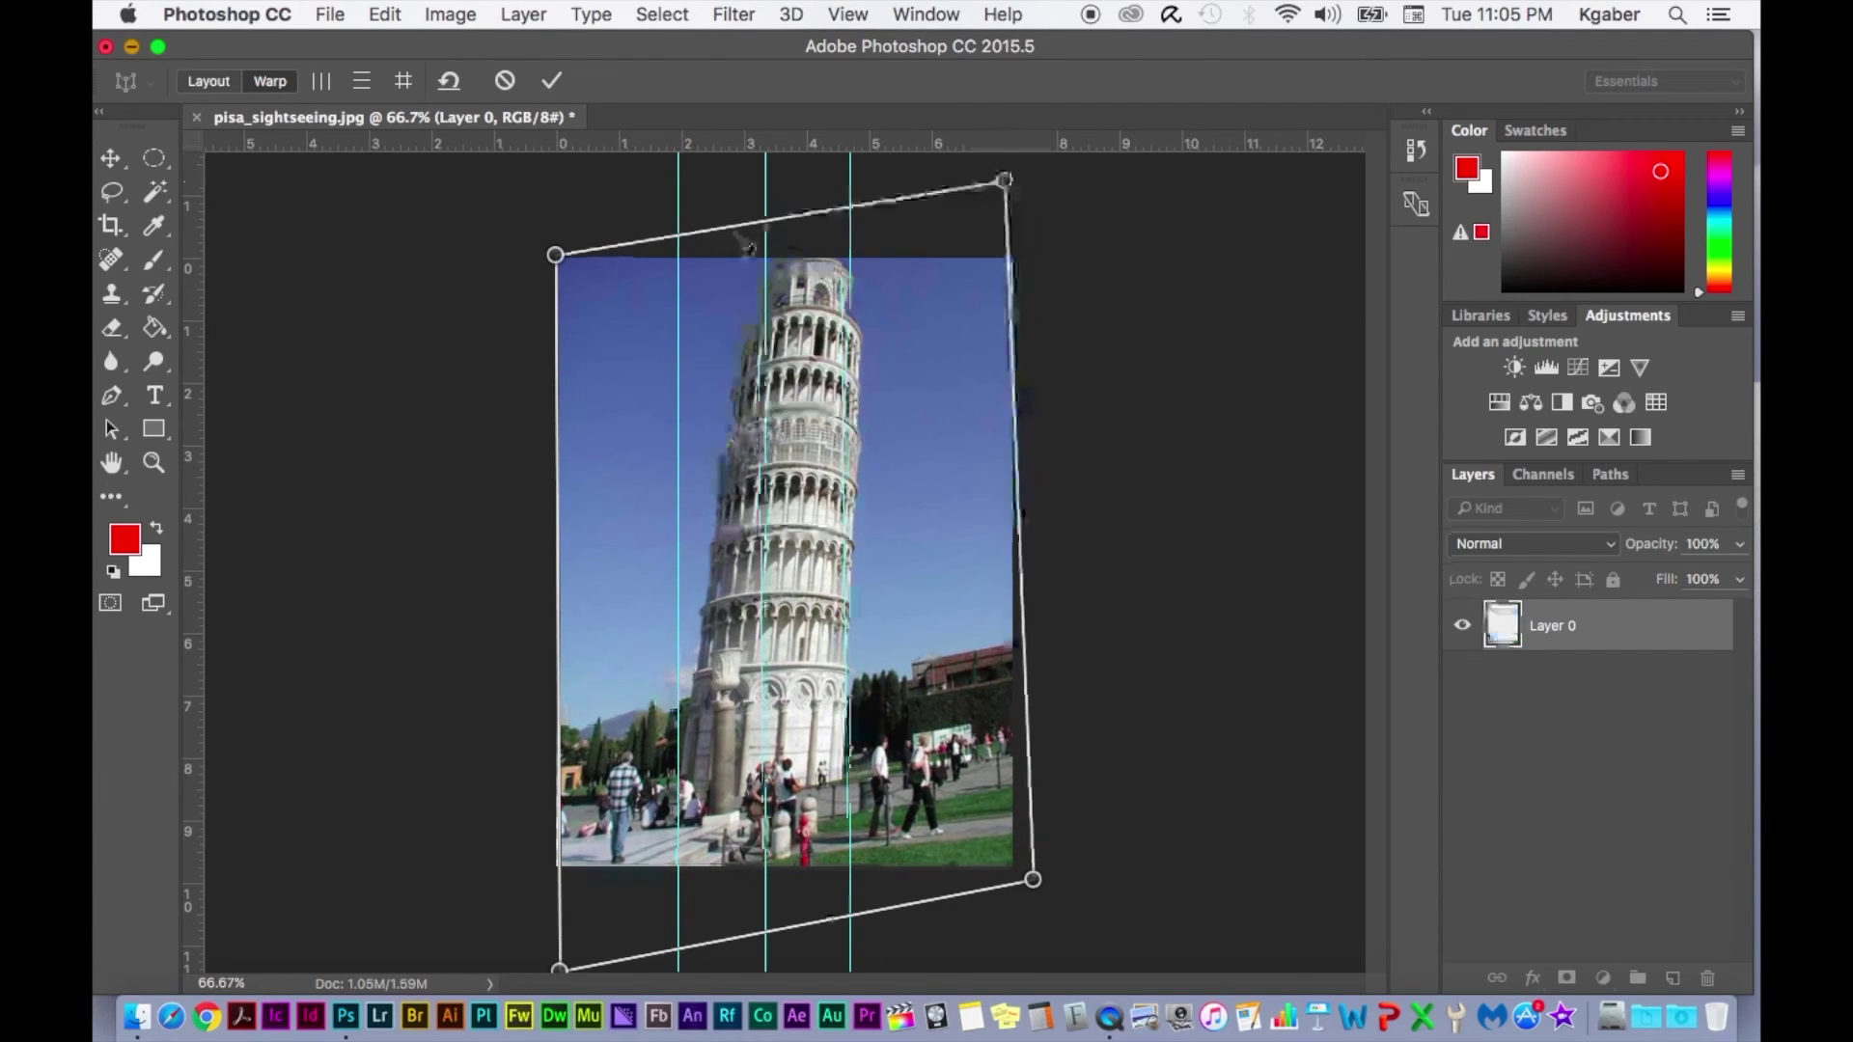
left_click_drag(554, 256, 444, 241)
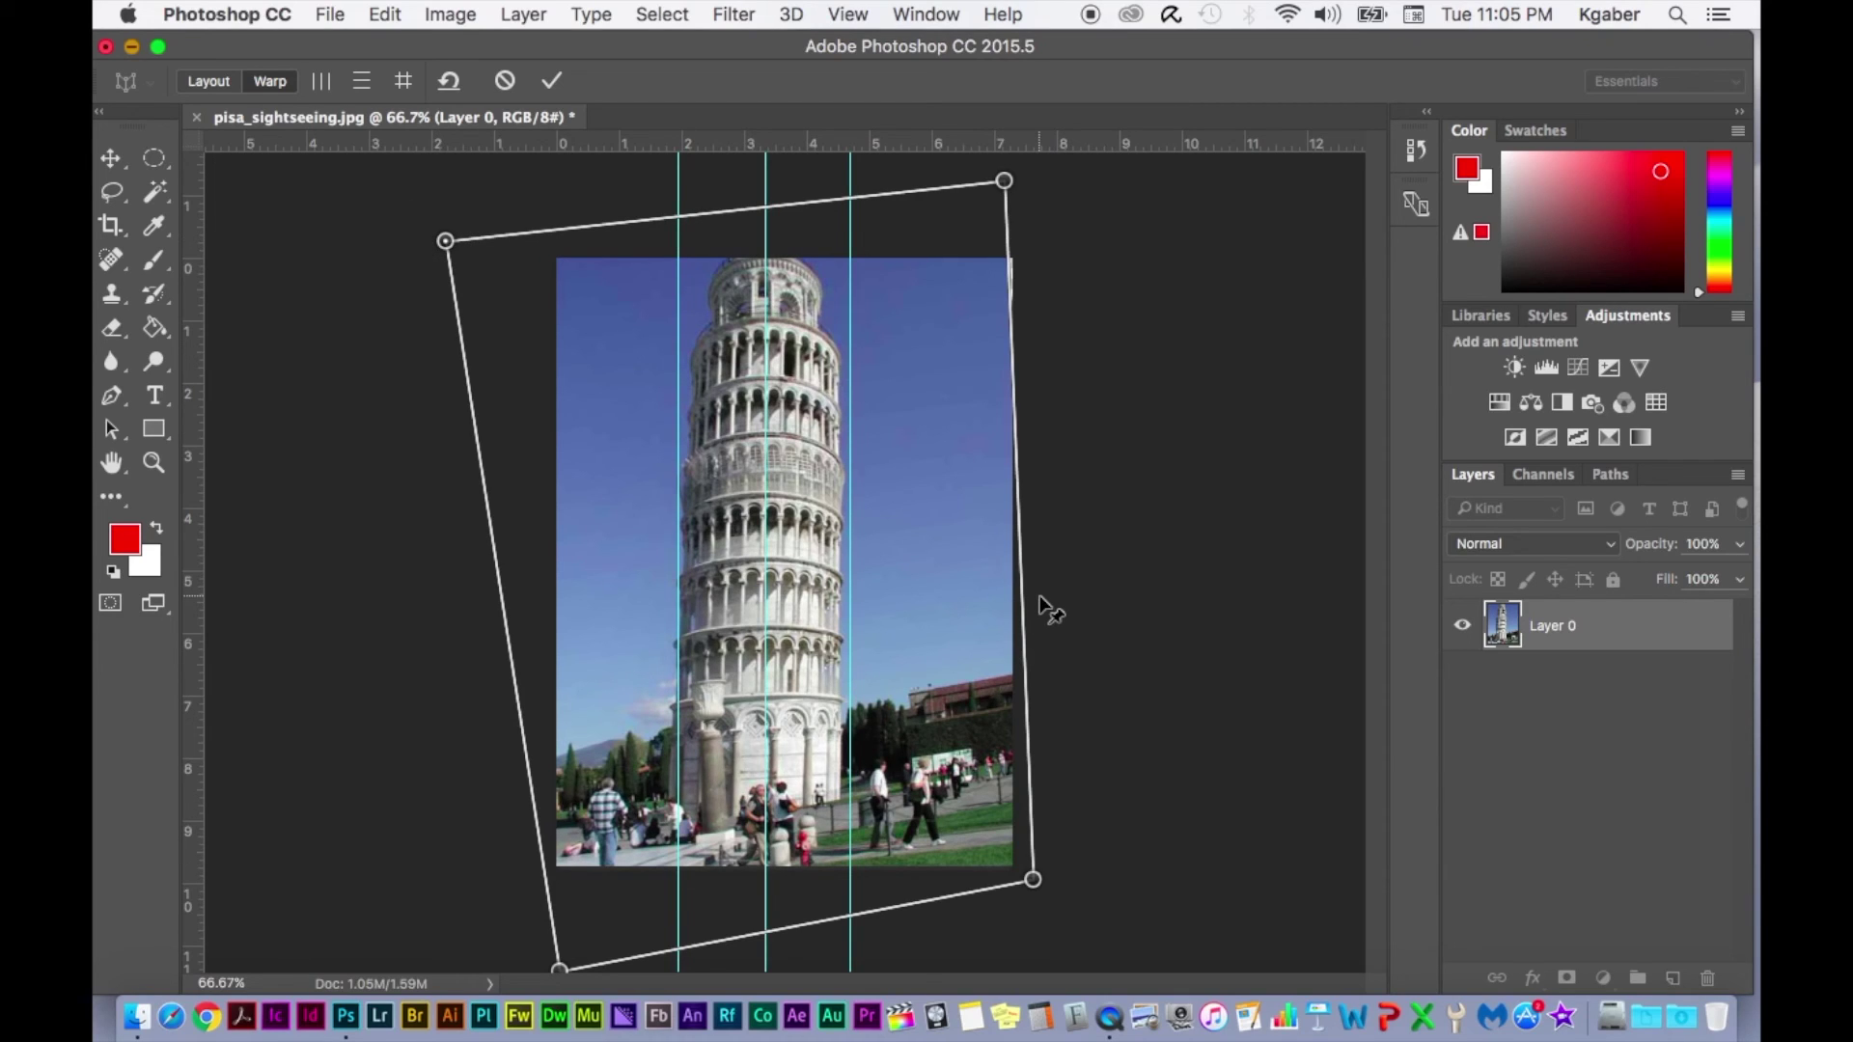
left_click(554, 85)
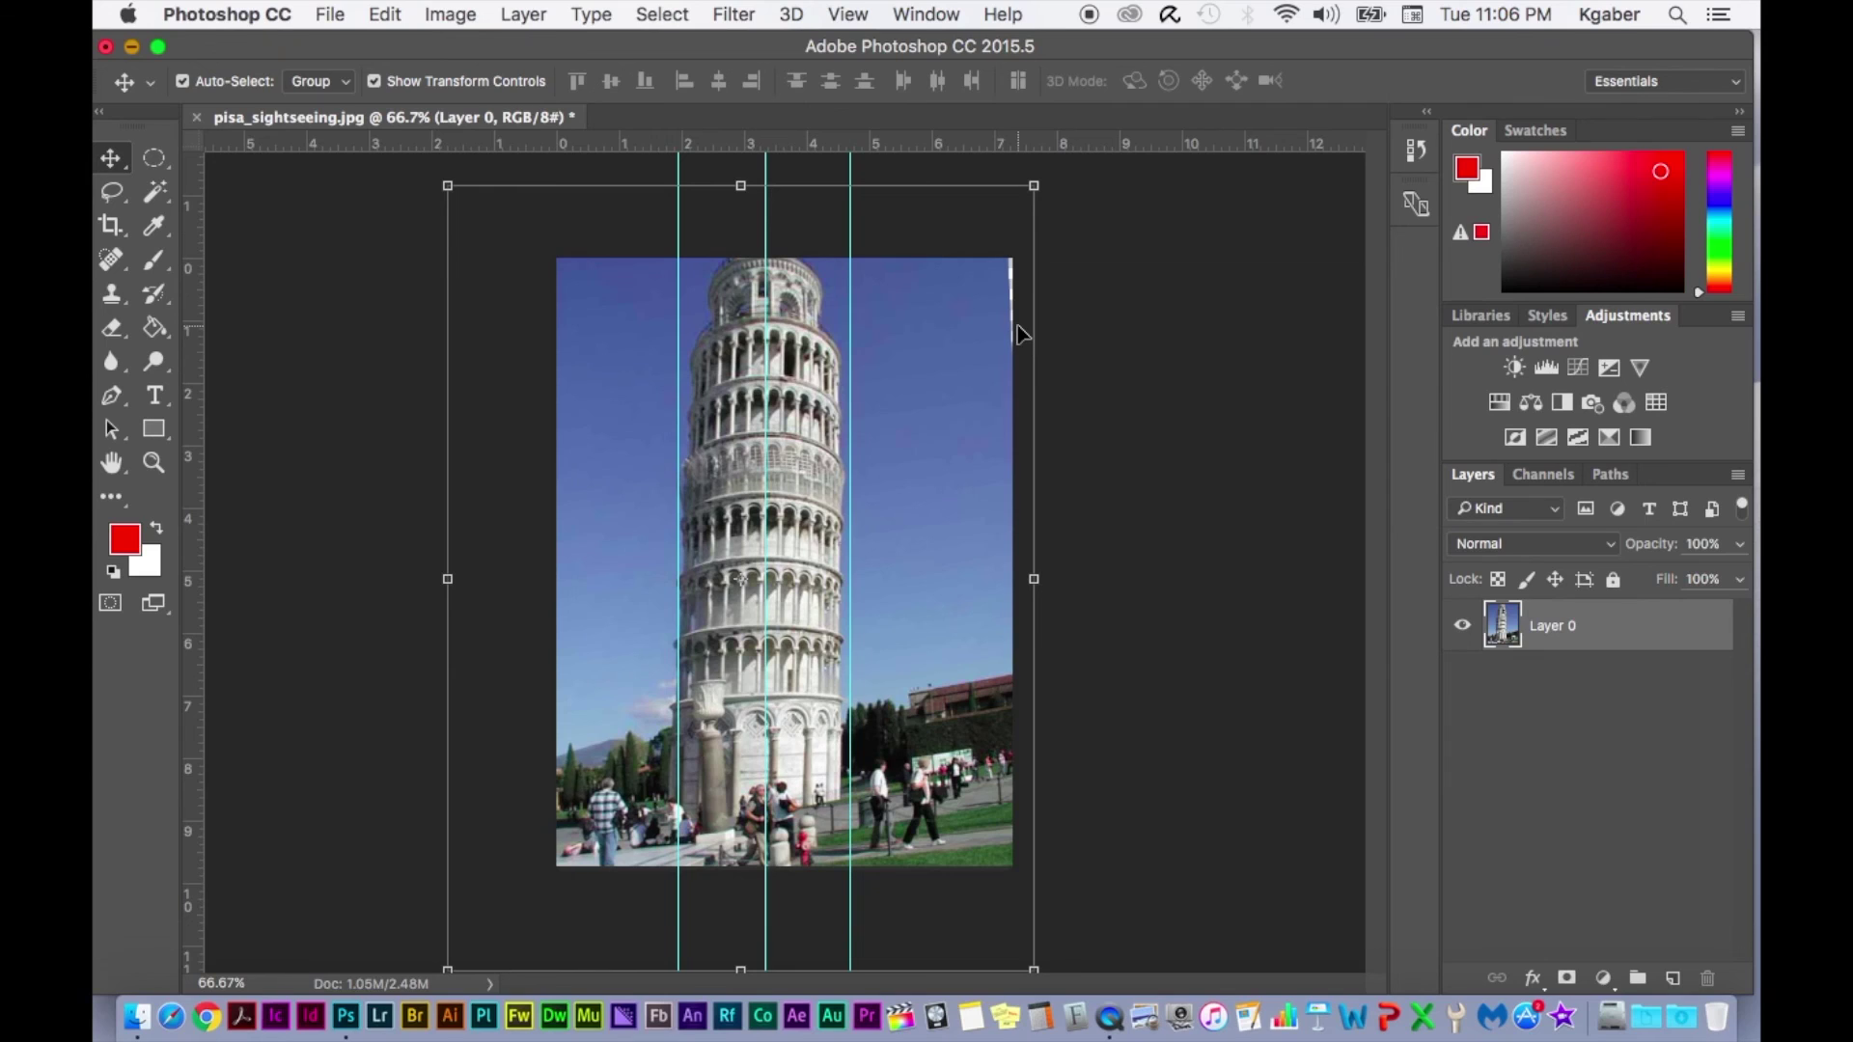
Crop the photo slightly at its sides to remove the empty sliver along the right edge, keeping the cropped pixels.
left_click(111, 225)
left_click_drag(1005, 557, 1006, 567)
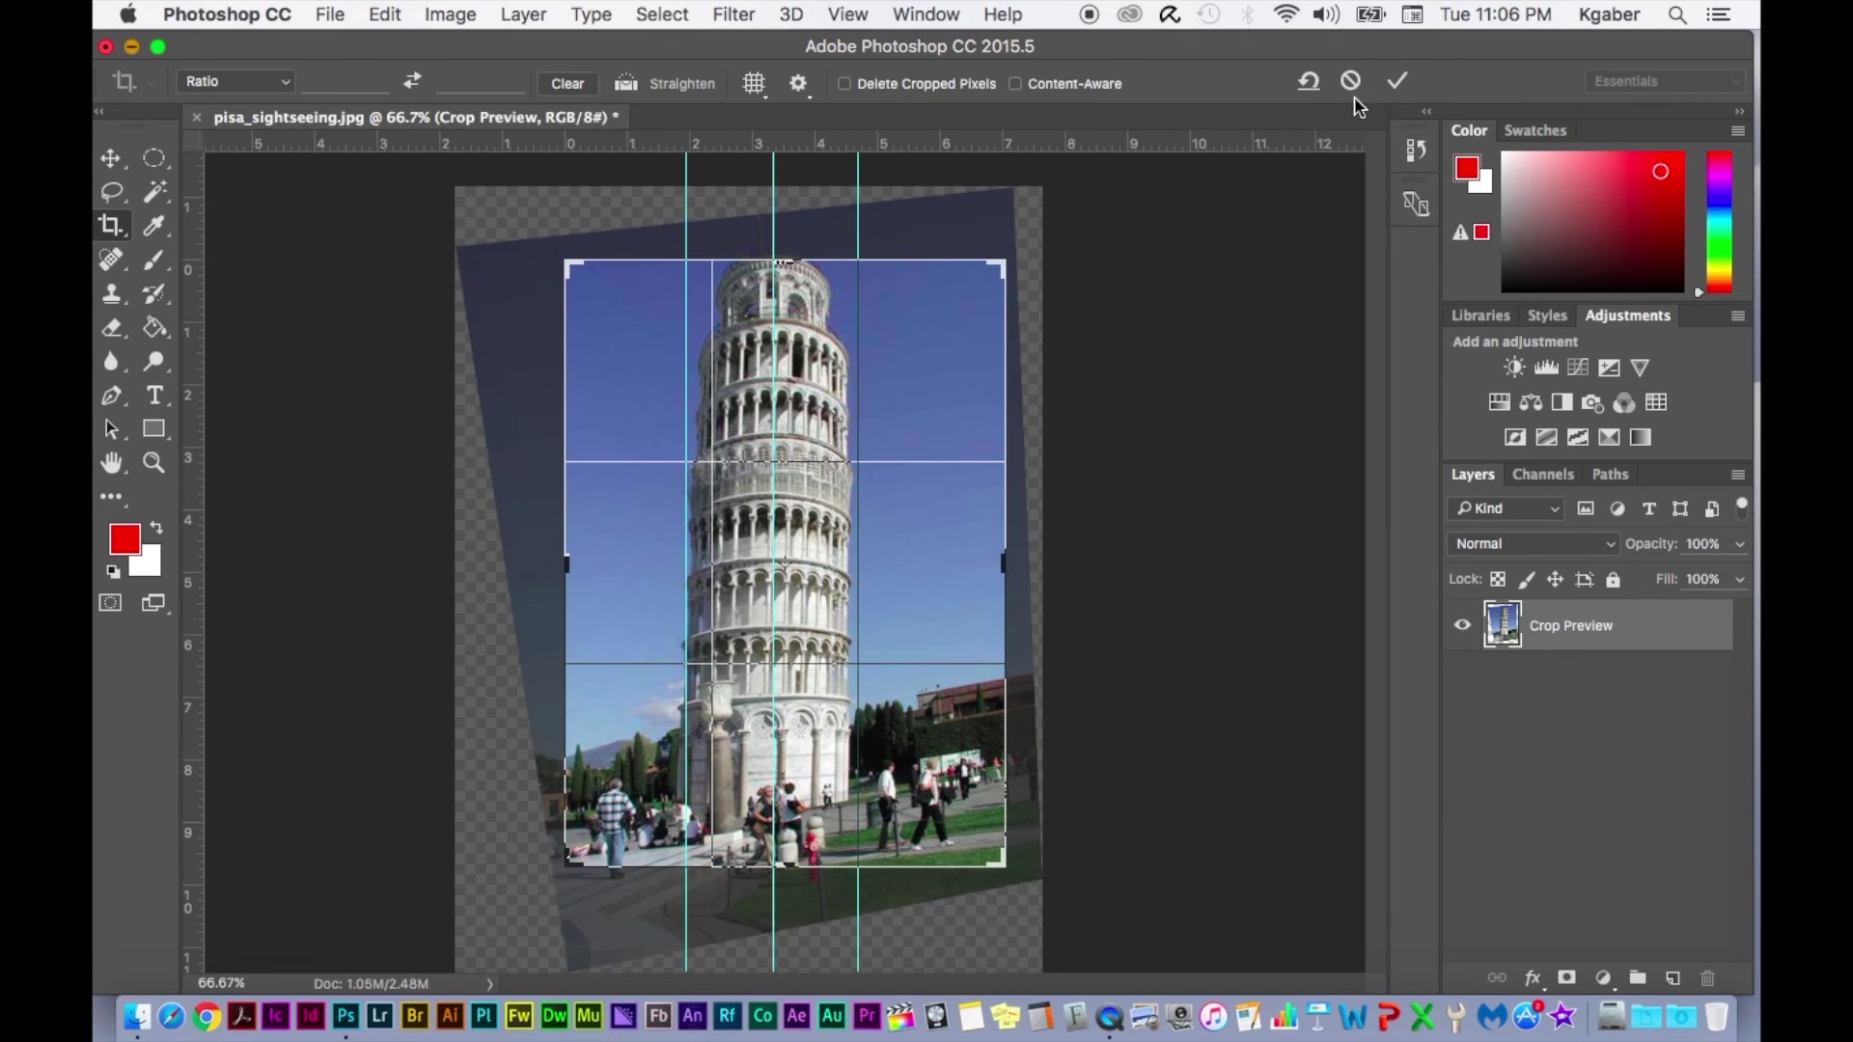
left_click(1397, 81)
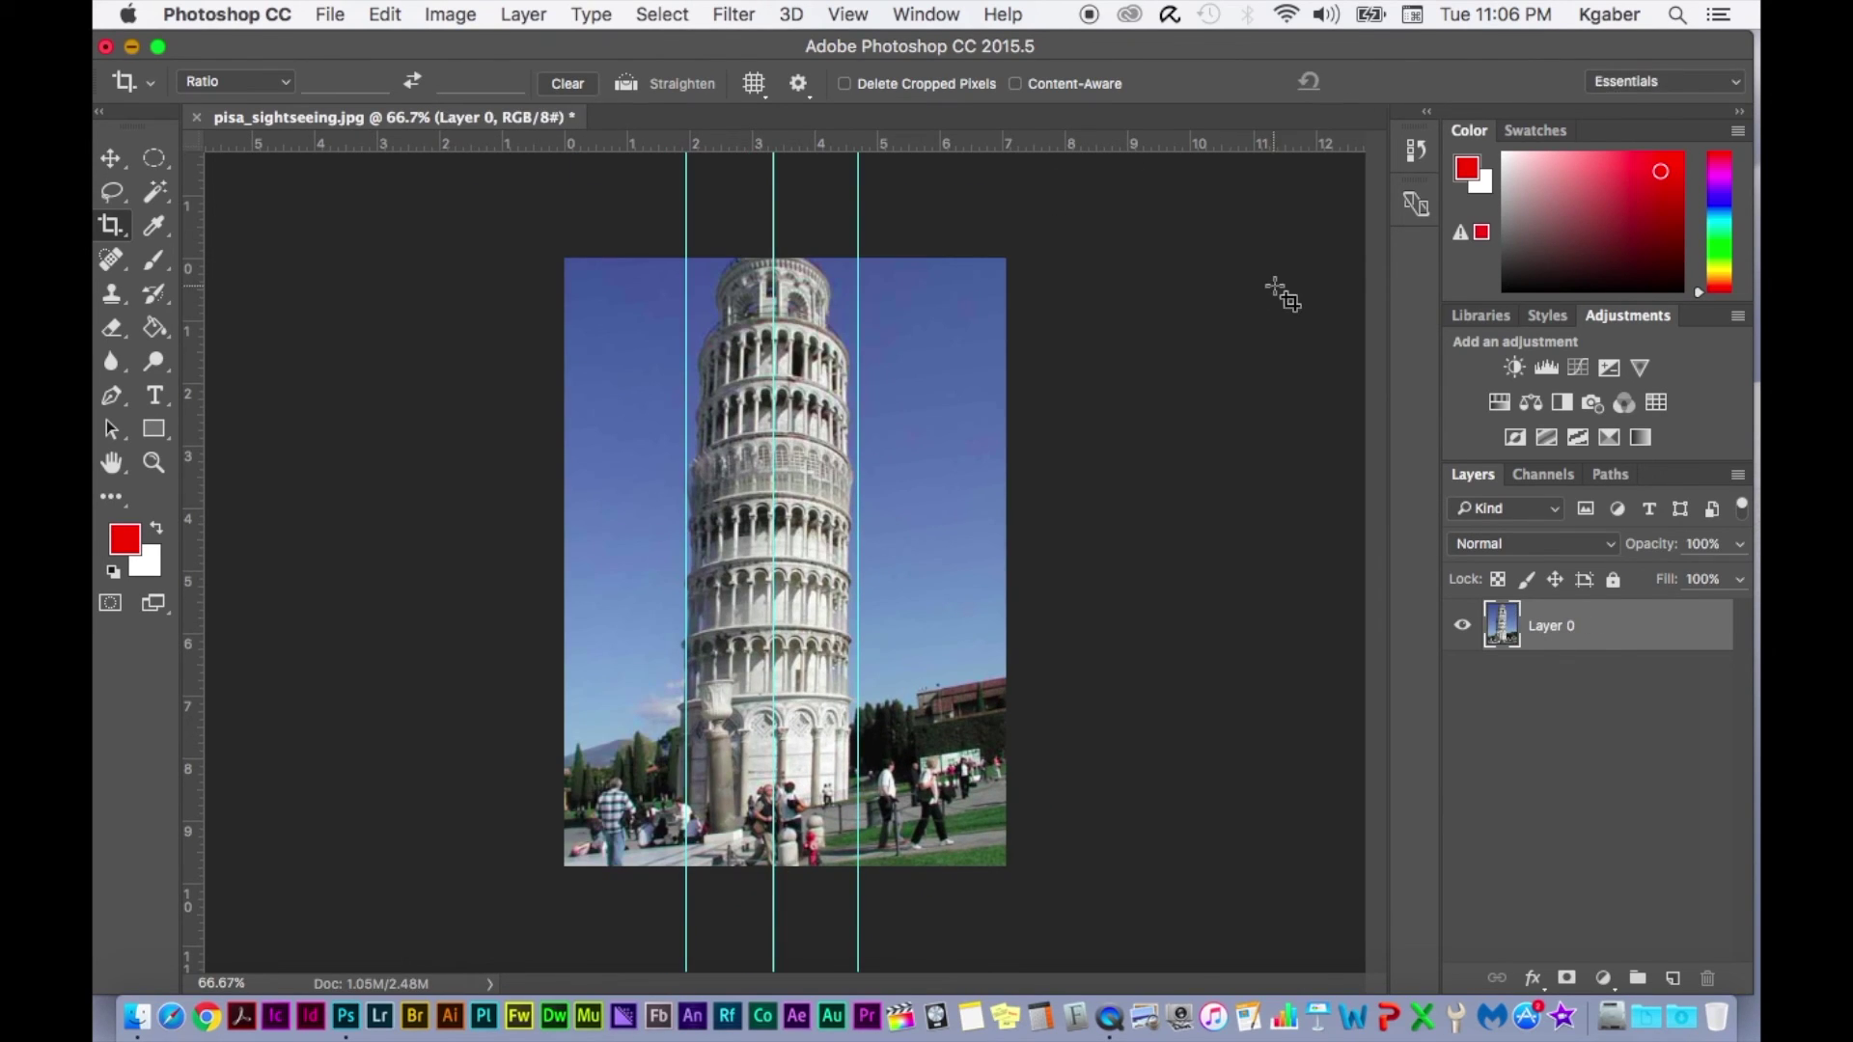